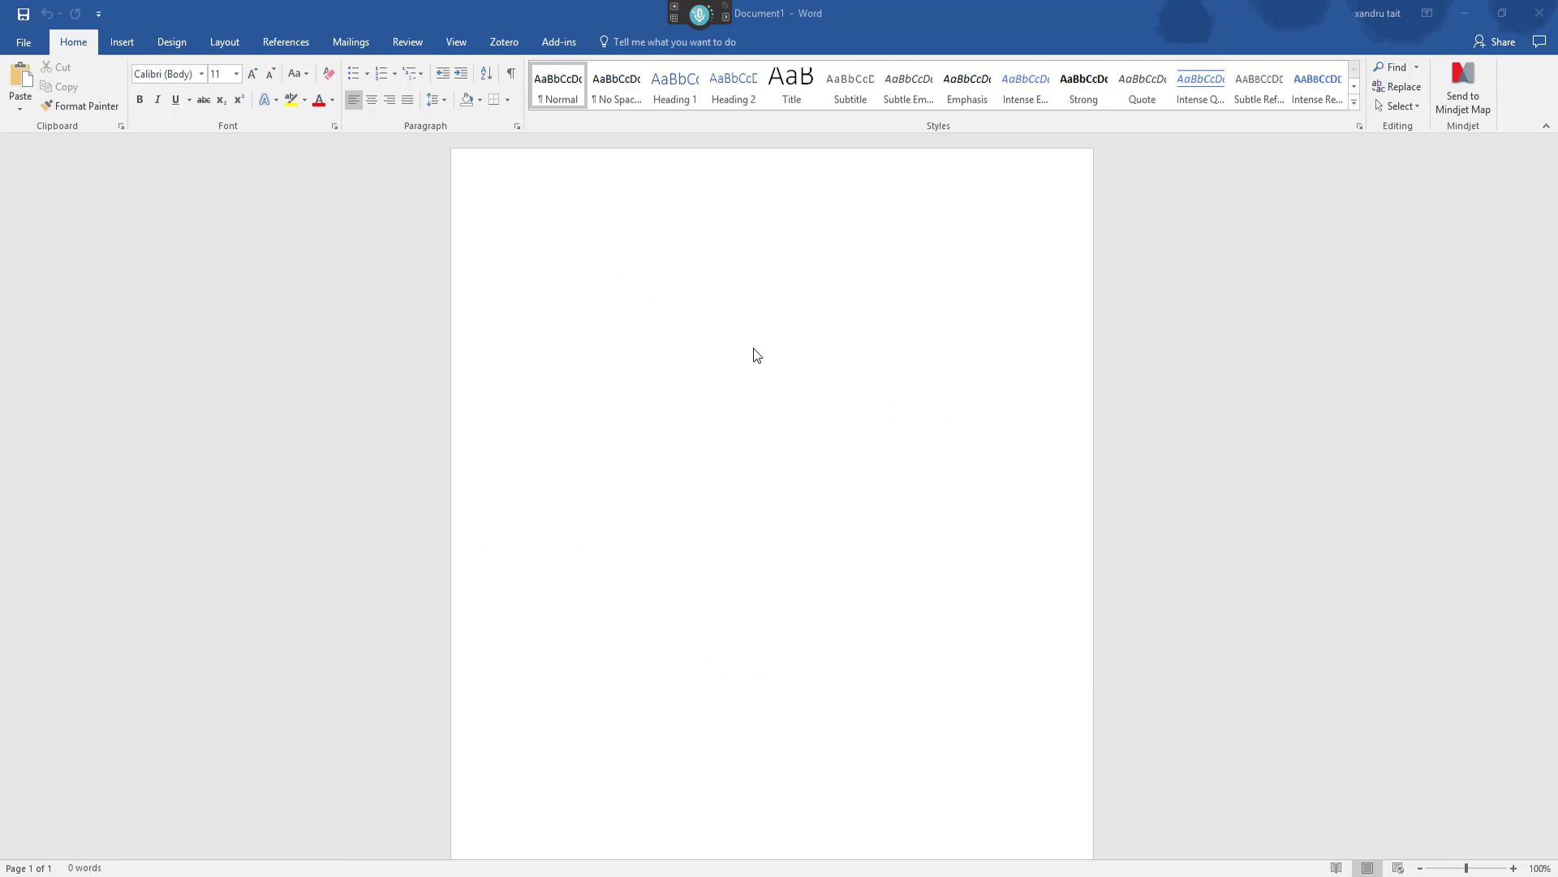
# Step: From the DragonBar Tools menu, start a new Auto-Text custom command, ready to be named
pyautogui.moveTo(684, 3)
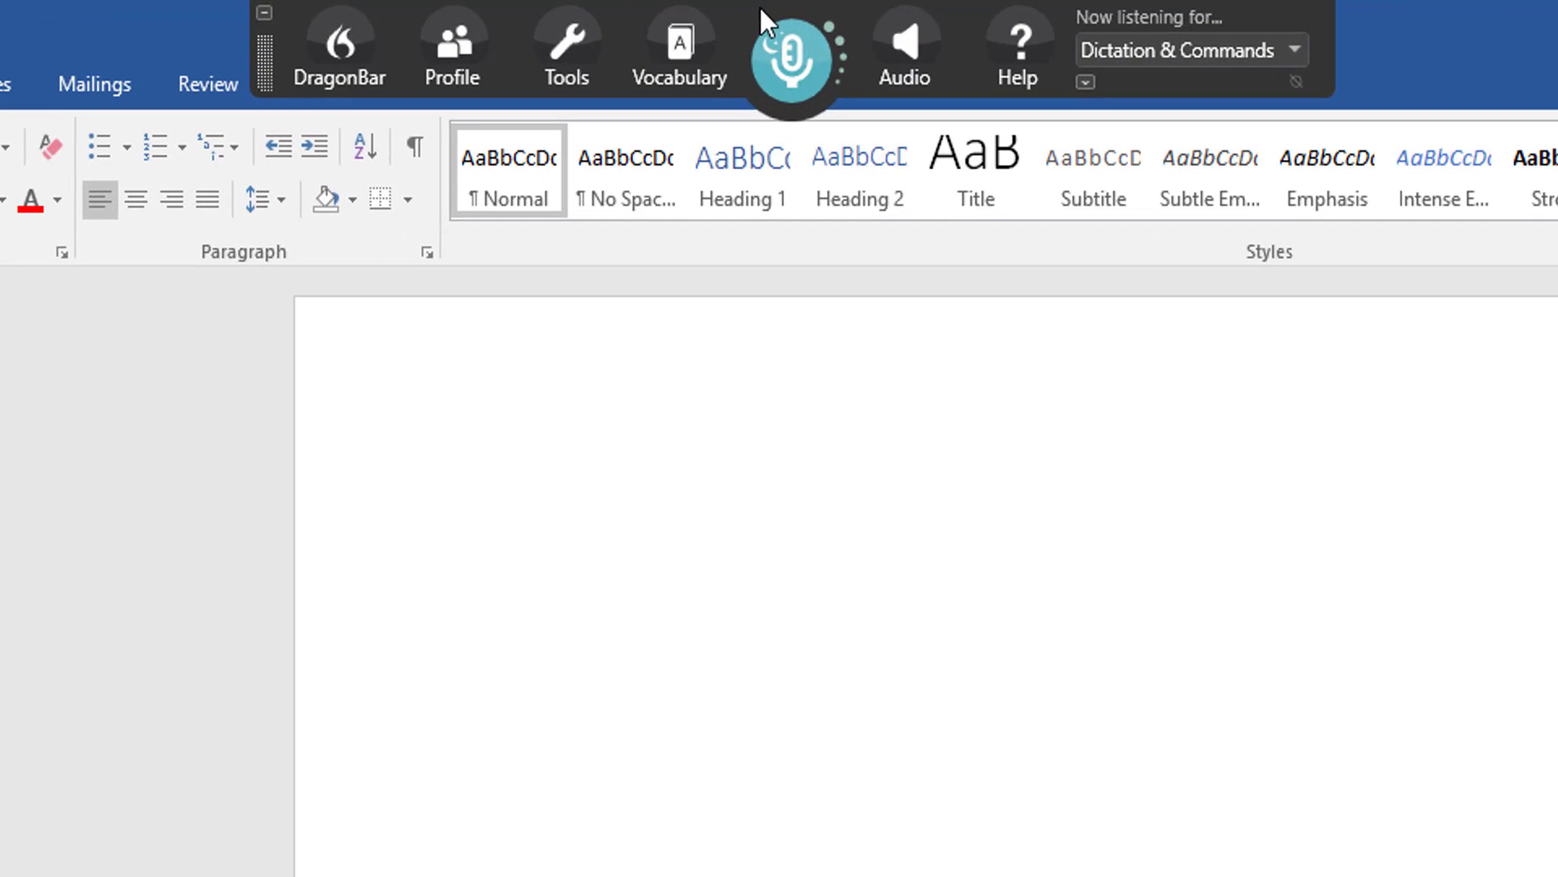
pyautogui.click(573, 39)
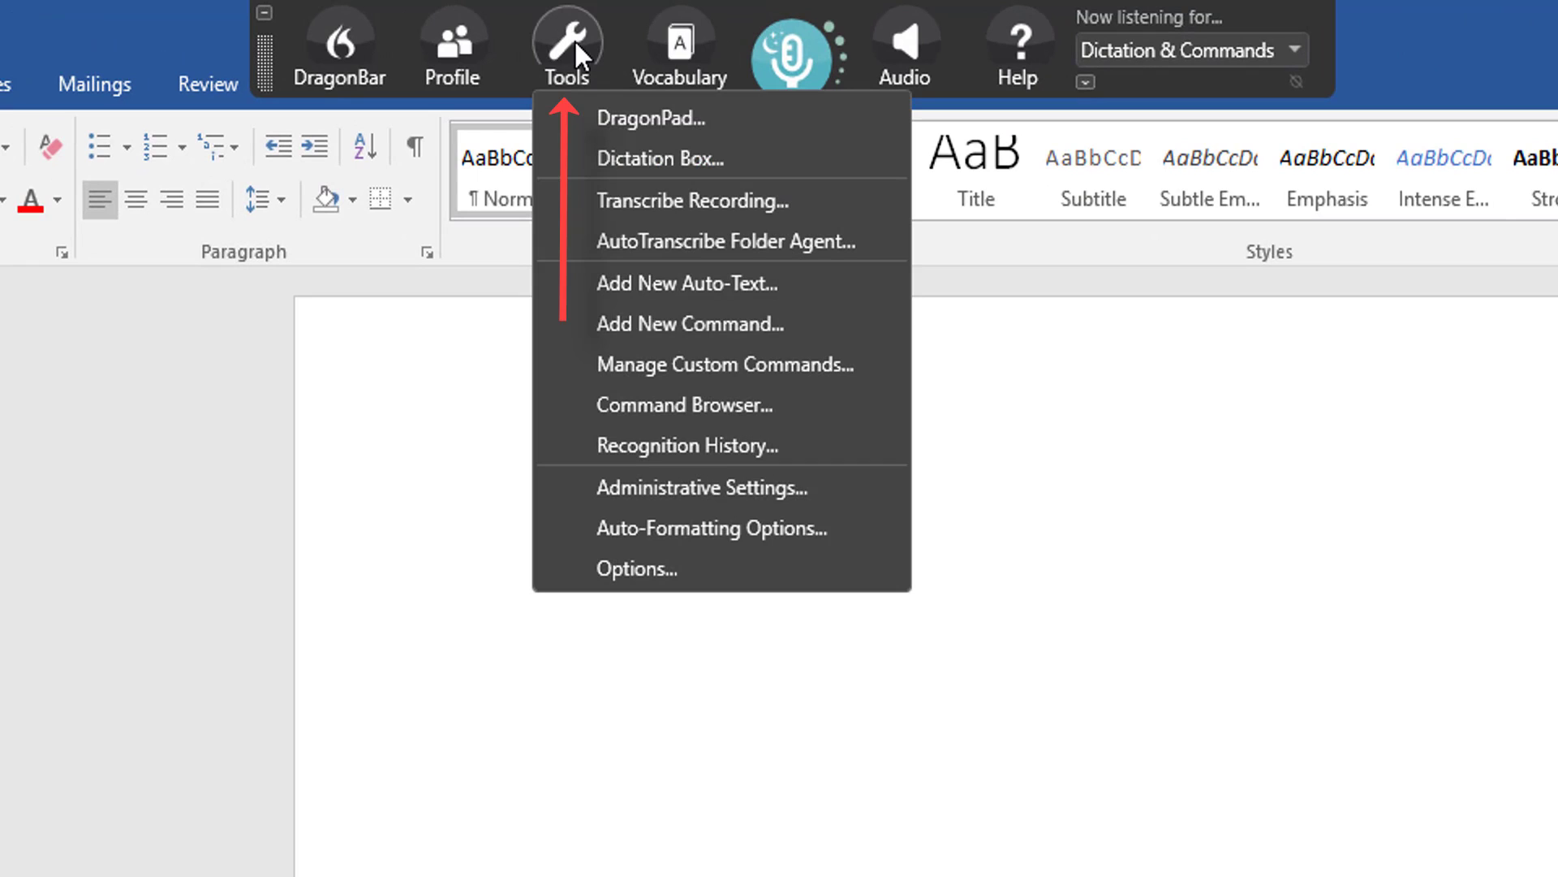
pyautogui.click(682, 328)
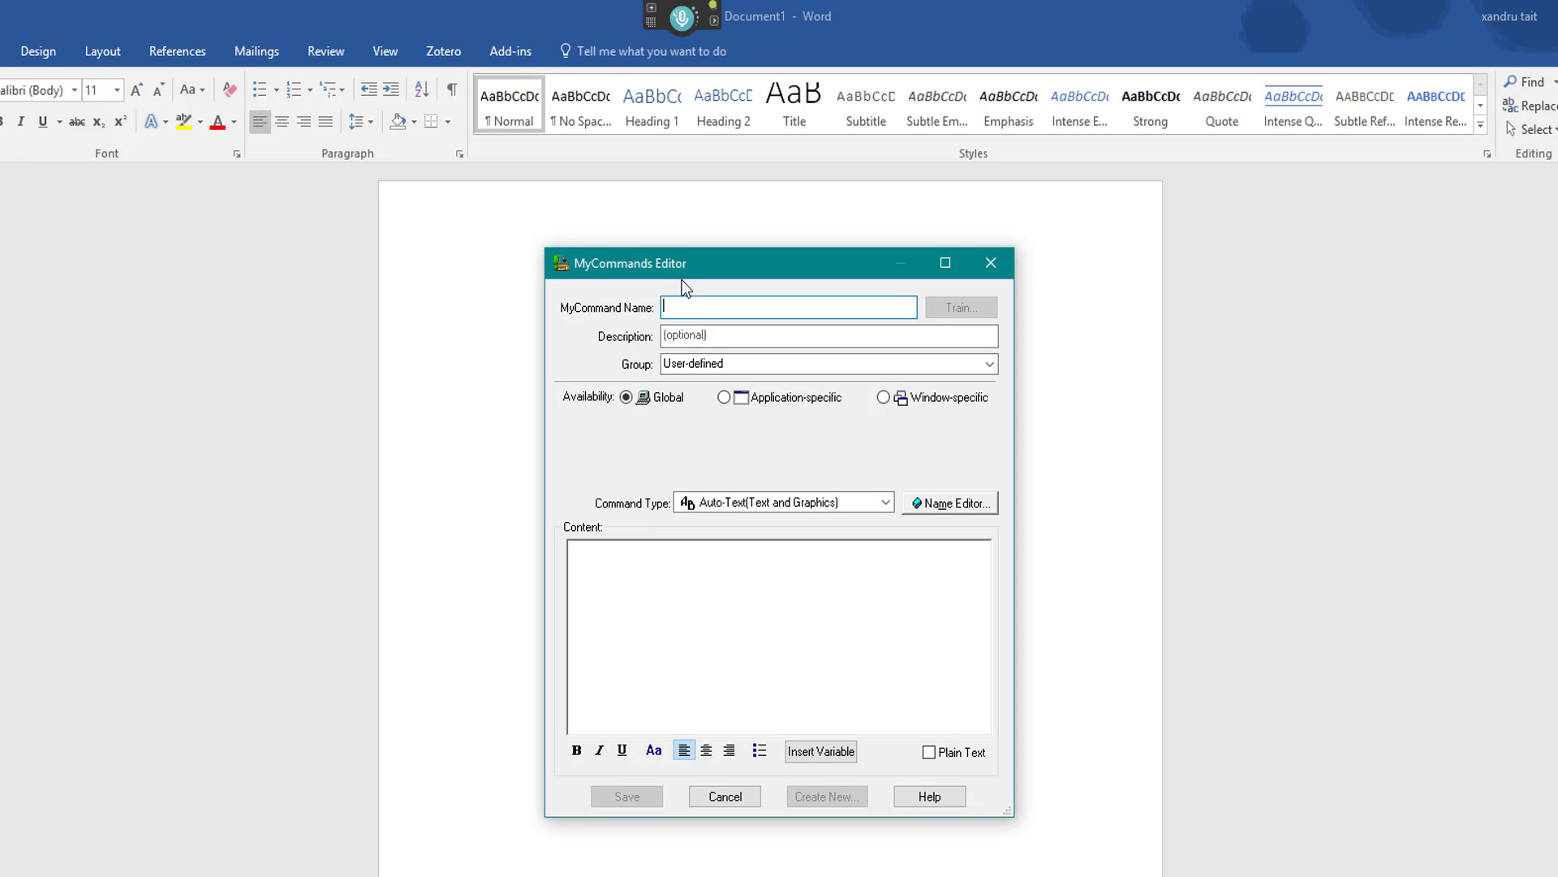
pyautogui.click(887, 500)
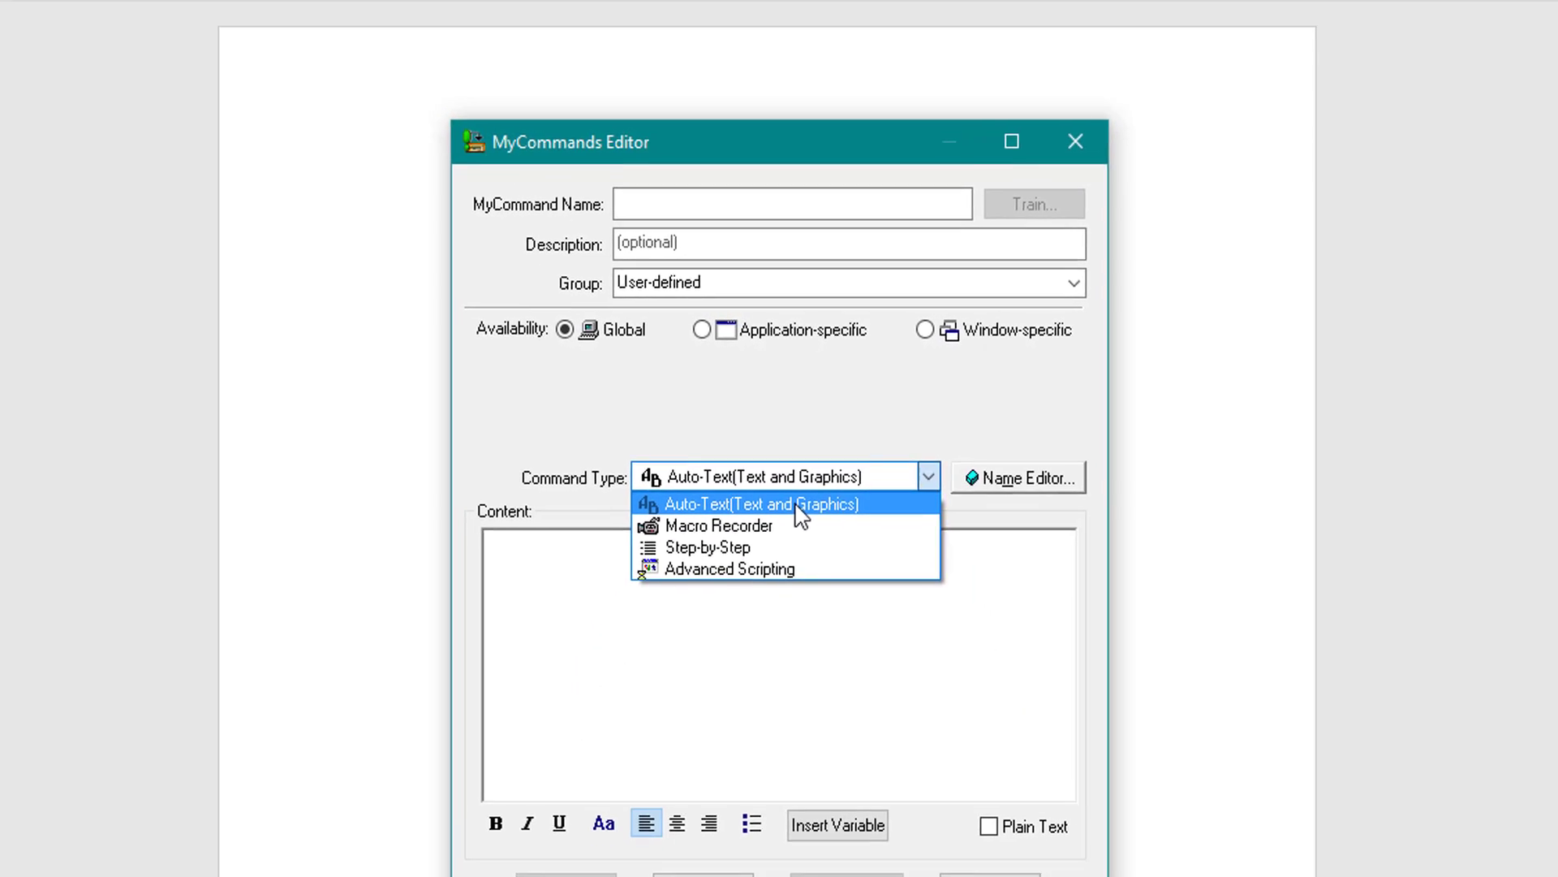
pyautogui.click(802, 592)
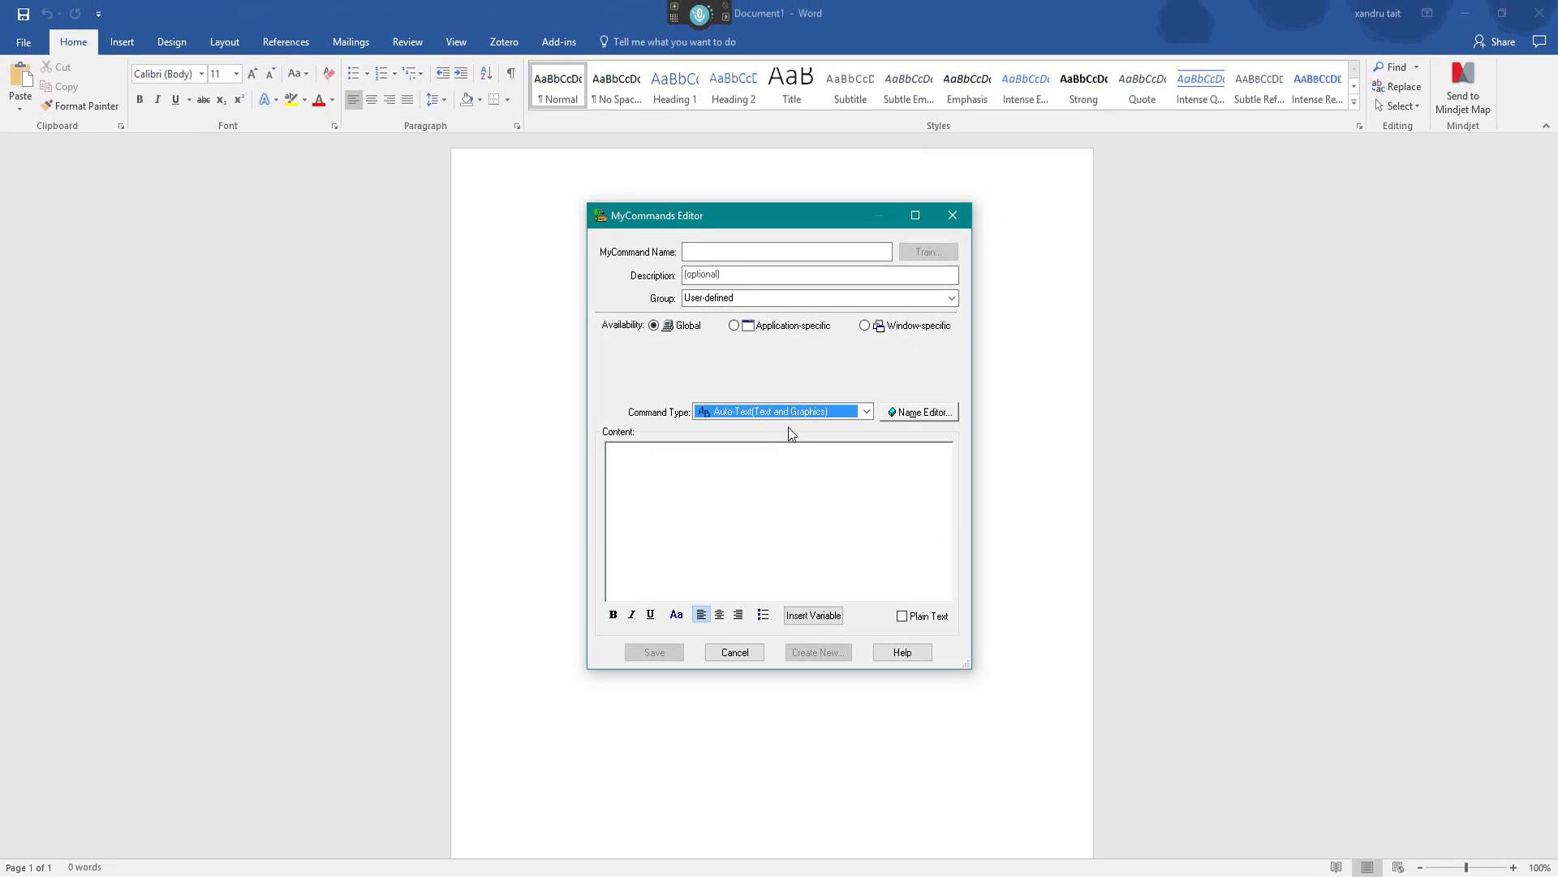
pyautogui.click(702, 254)
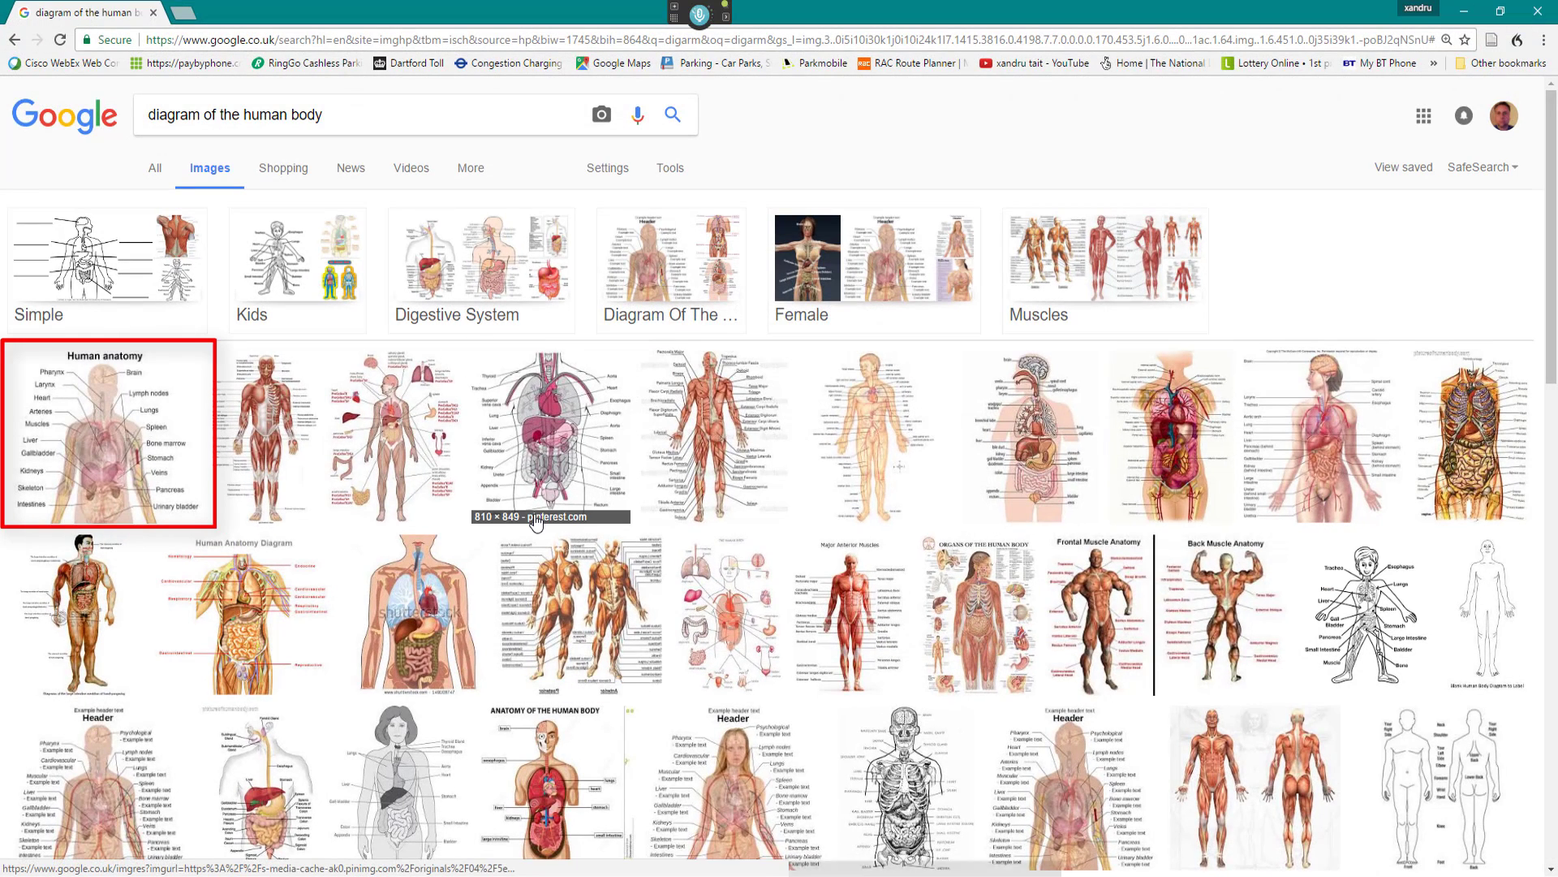
# Step: Copy the first Human anatomy image from the Google Images results
pyautogui.rightClick(108, 408)
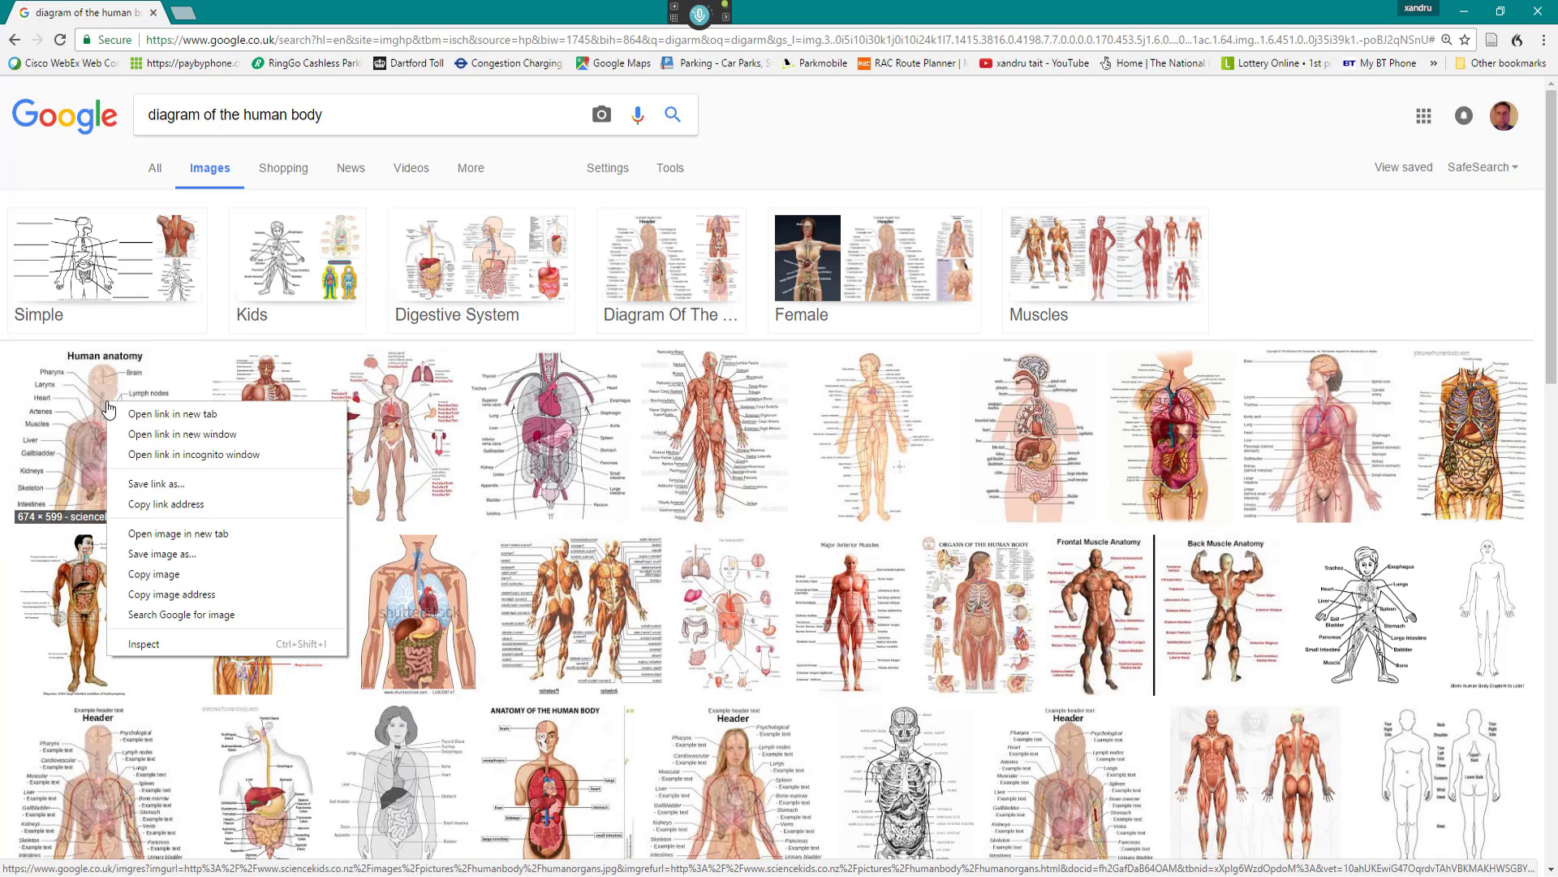
pyautogui.click(182, 574)
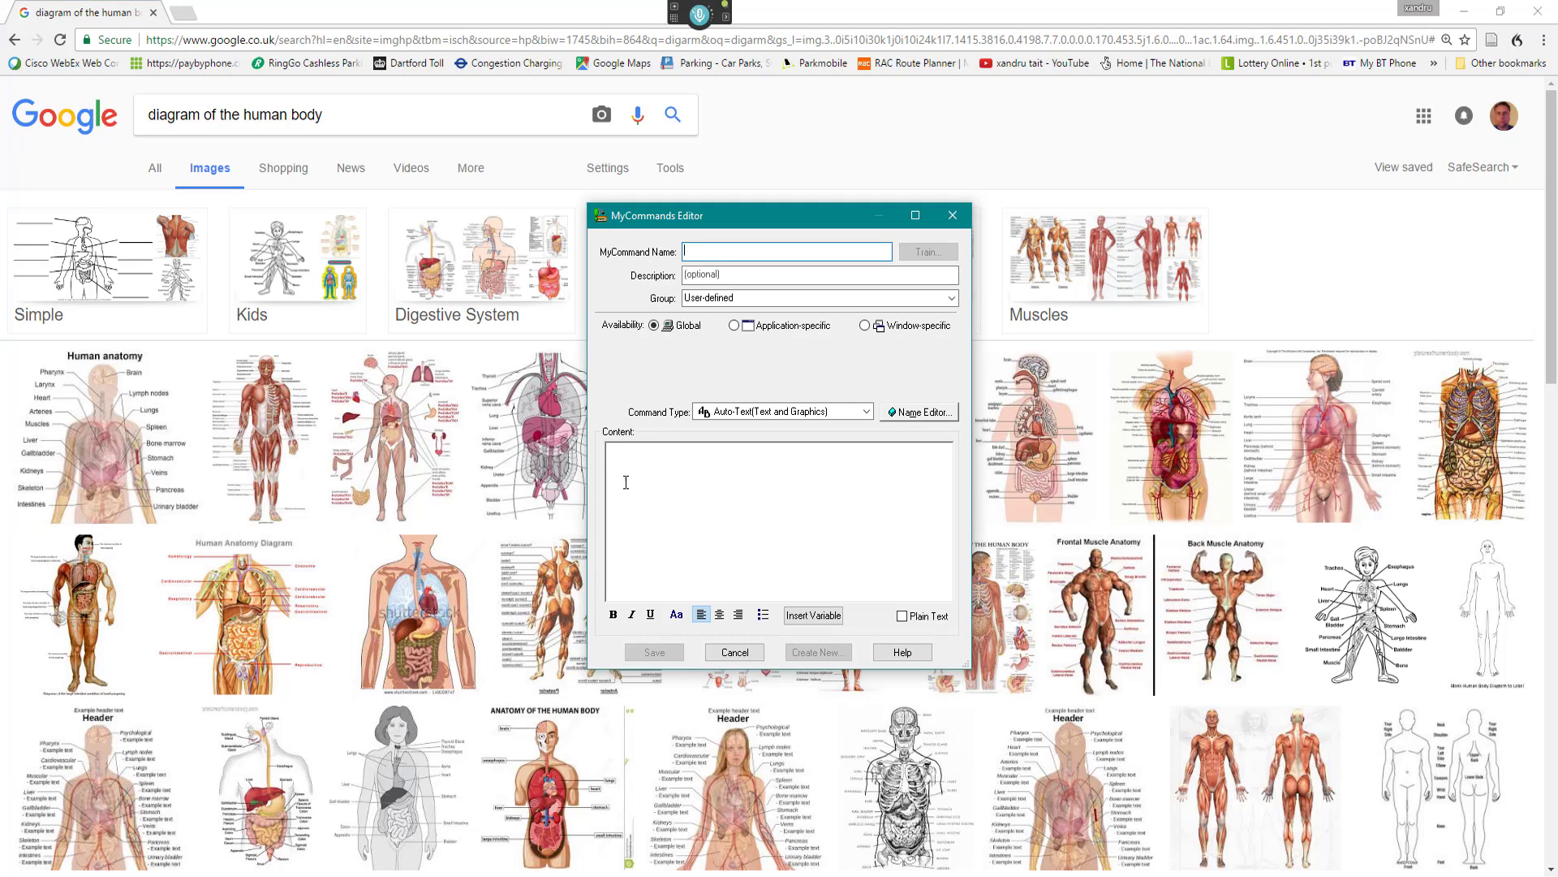
# Step: Paste the anatomy diagram as content, name the command 'Open Anatomy', and keep group User-defined
pyautogui.click(626, 470)
pyautogui.hotkey('ctrl', 'v')
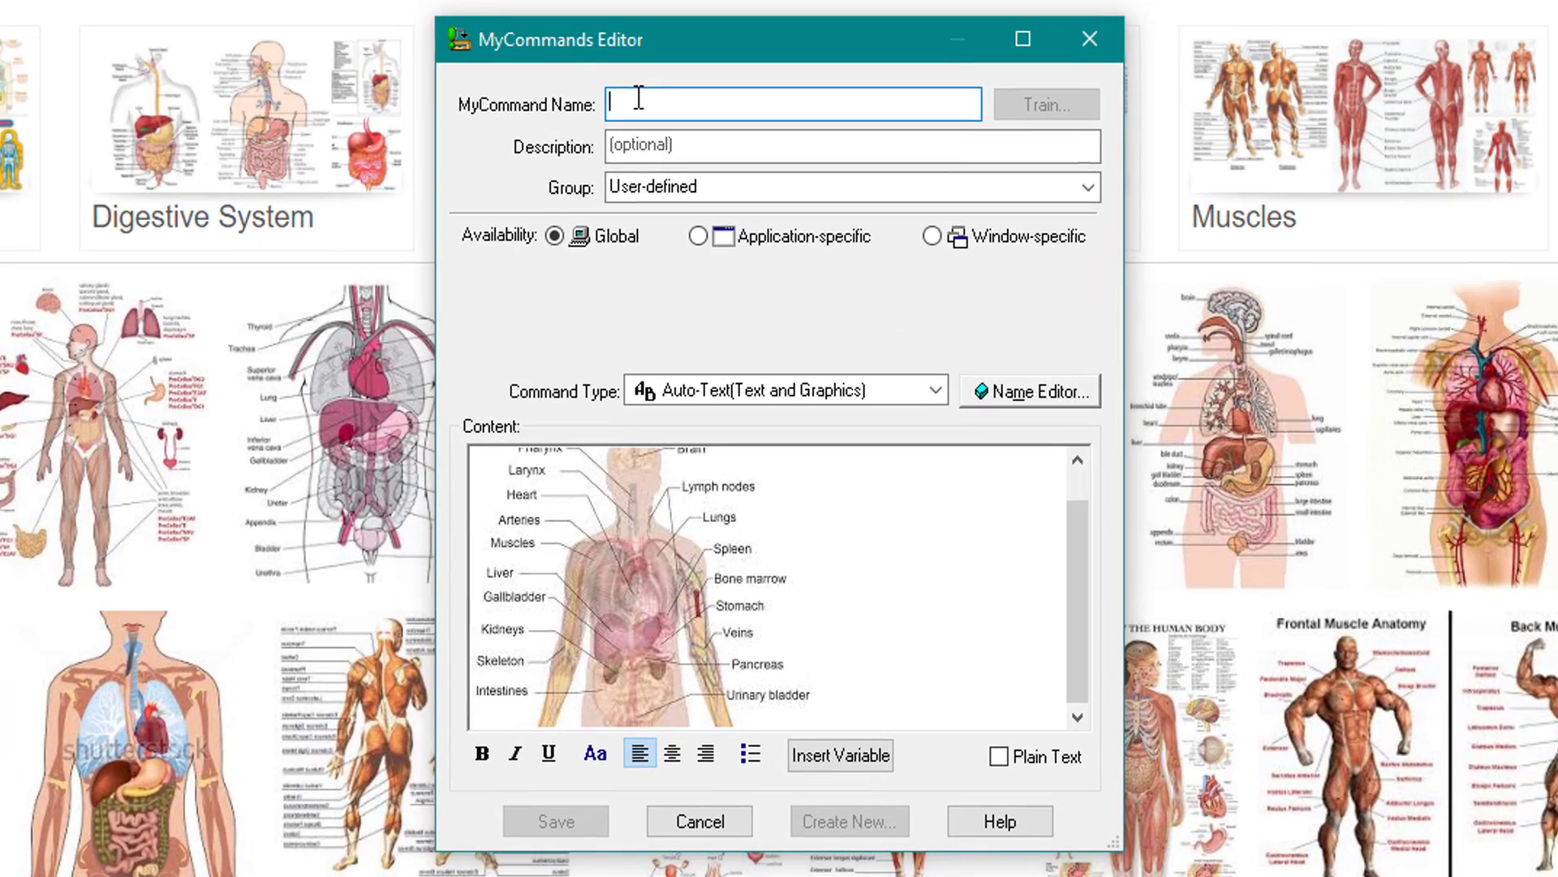
pyautogui.click(701, 251)
pyautogui.write('O')
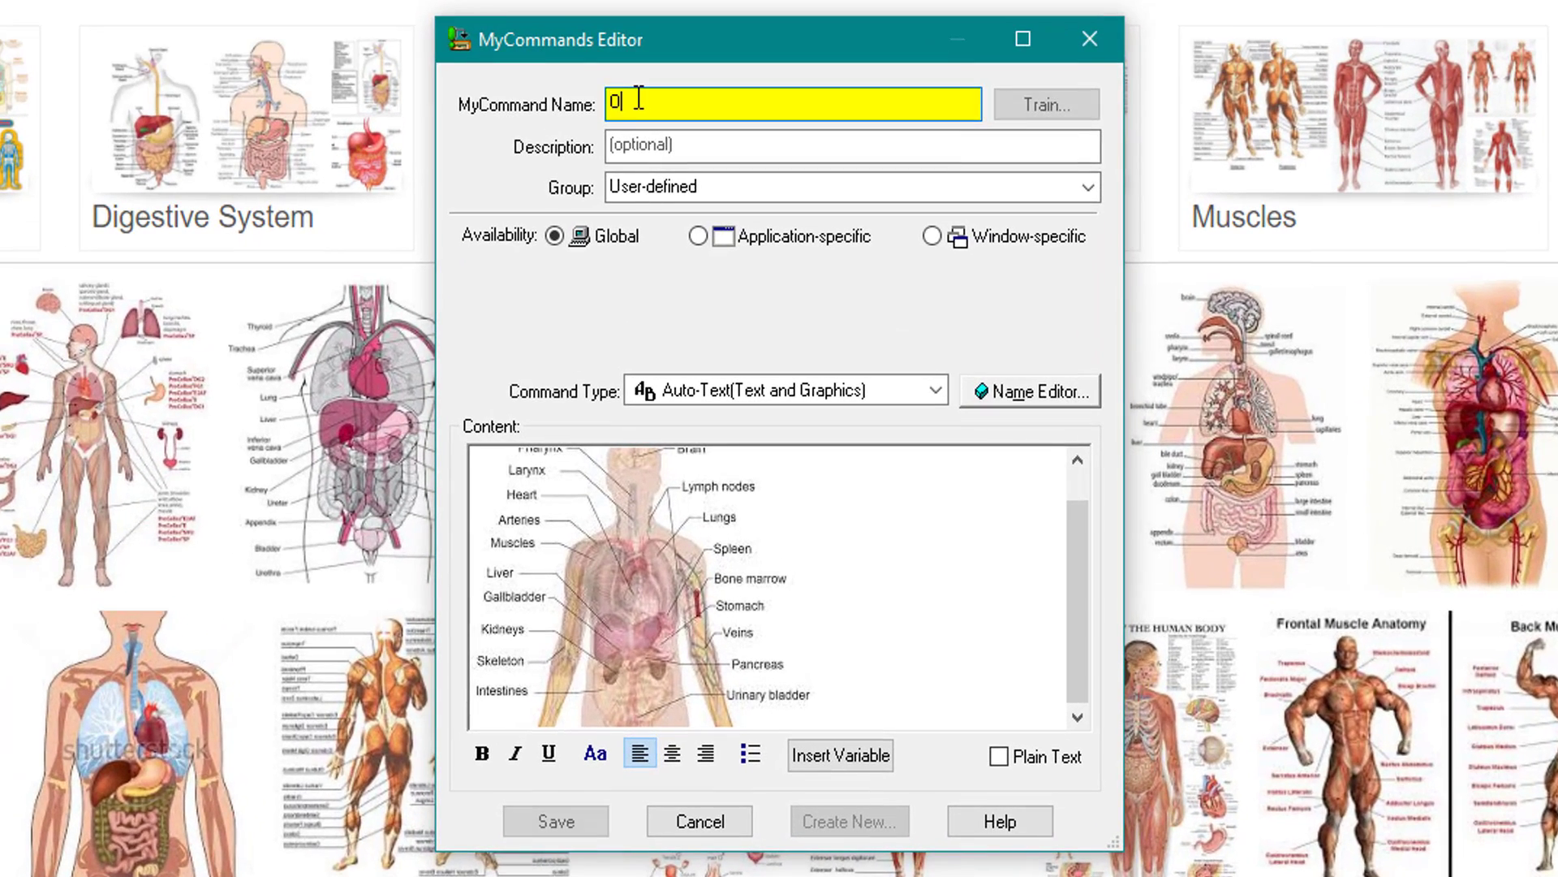
pyautogui.write('pen Anatomy')
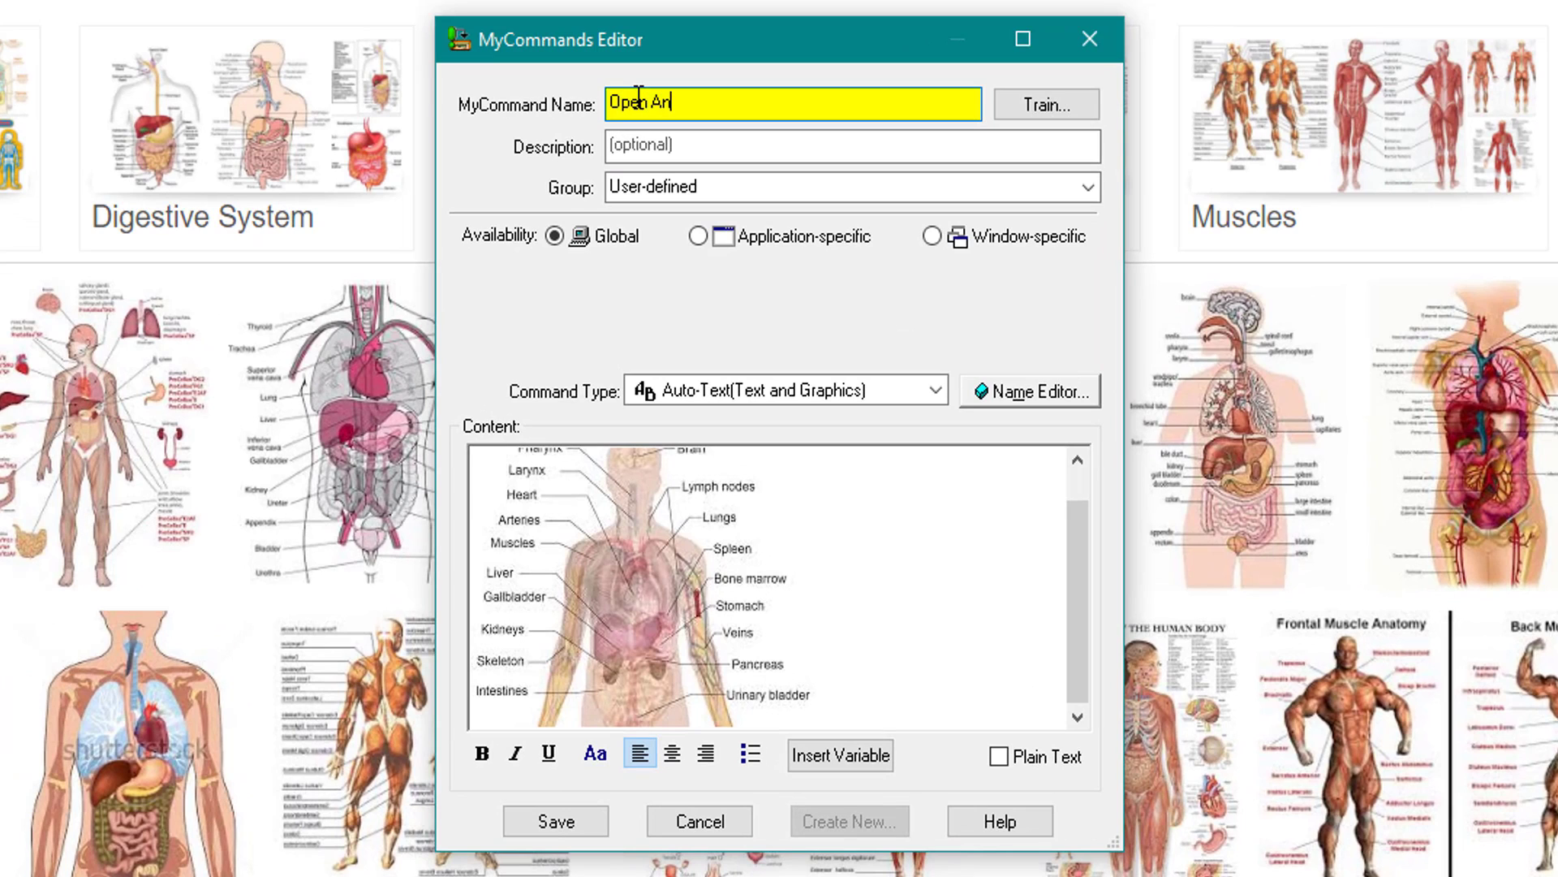
pyautogui.click(668, 144)
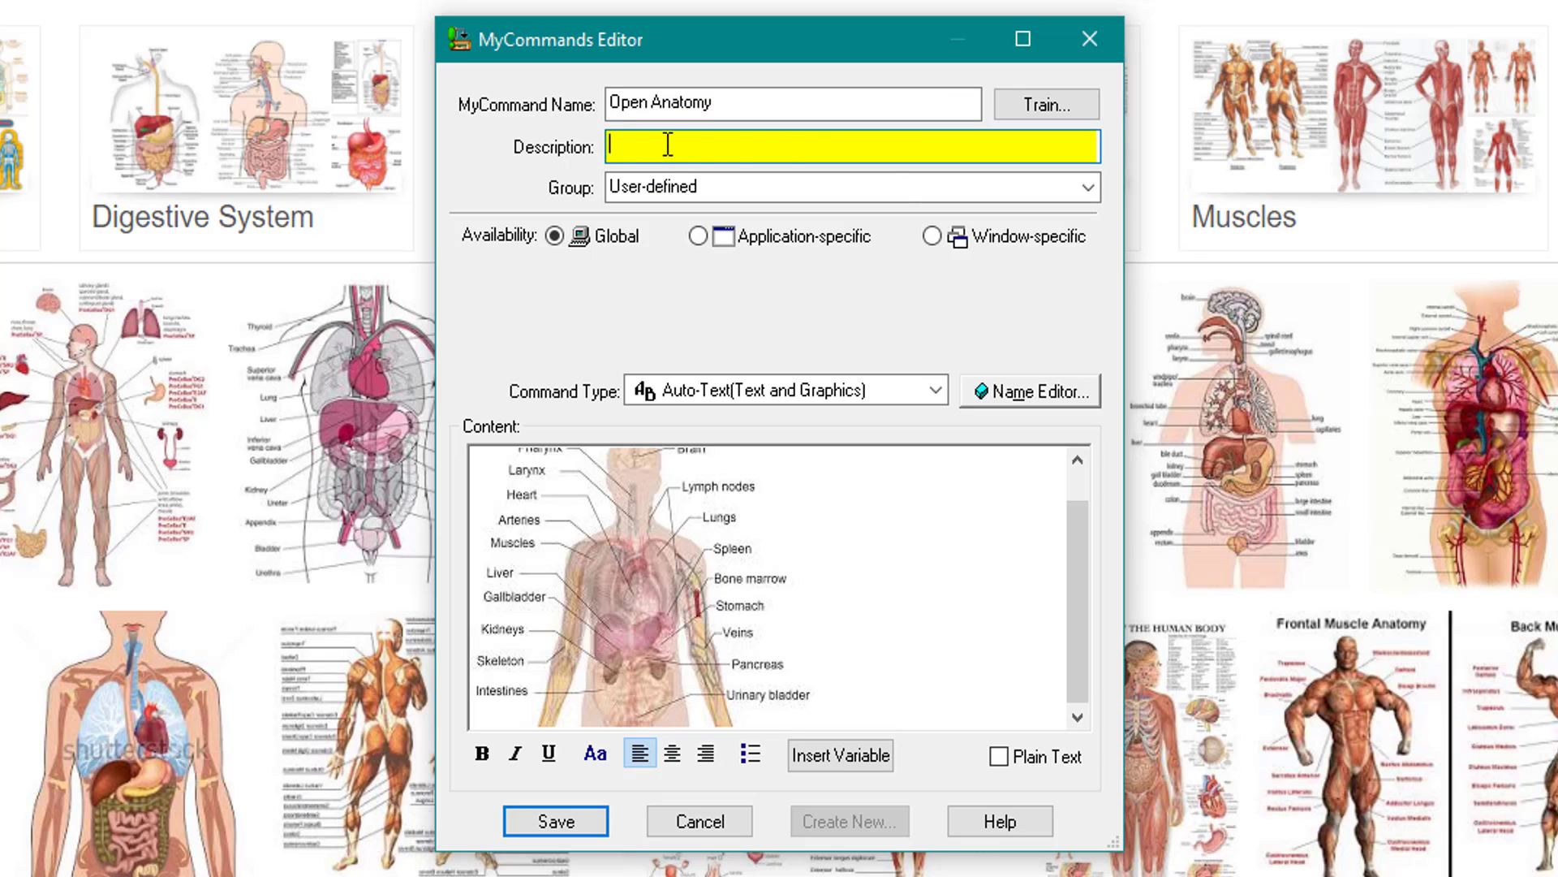
pyautogui.click(1088, 188)
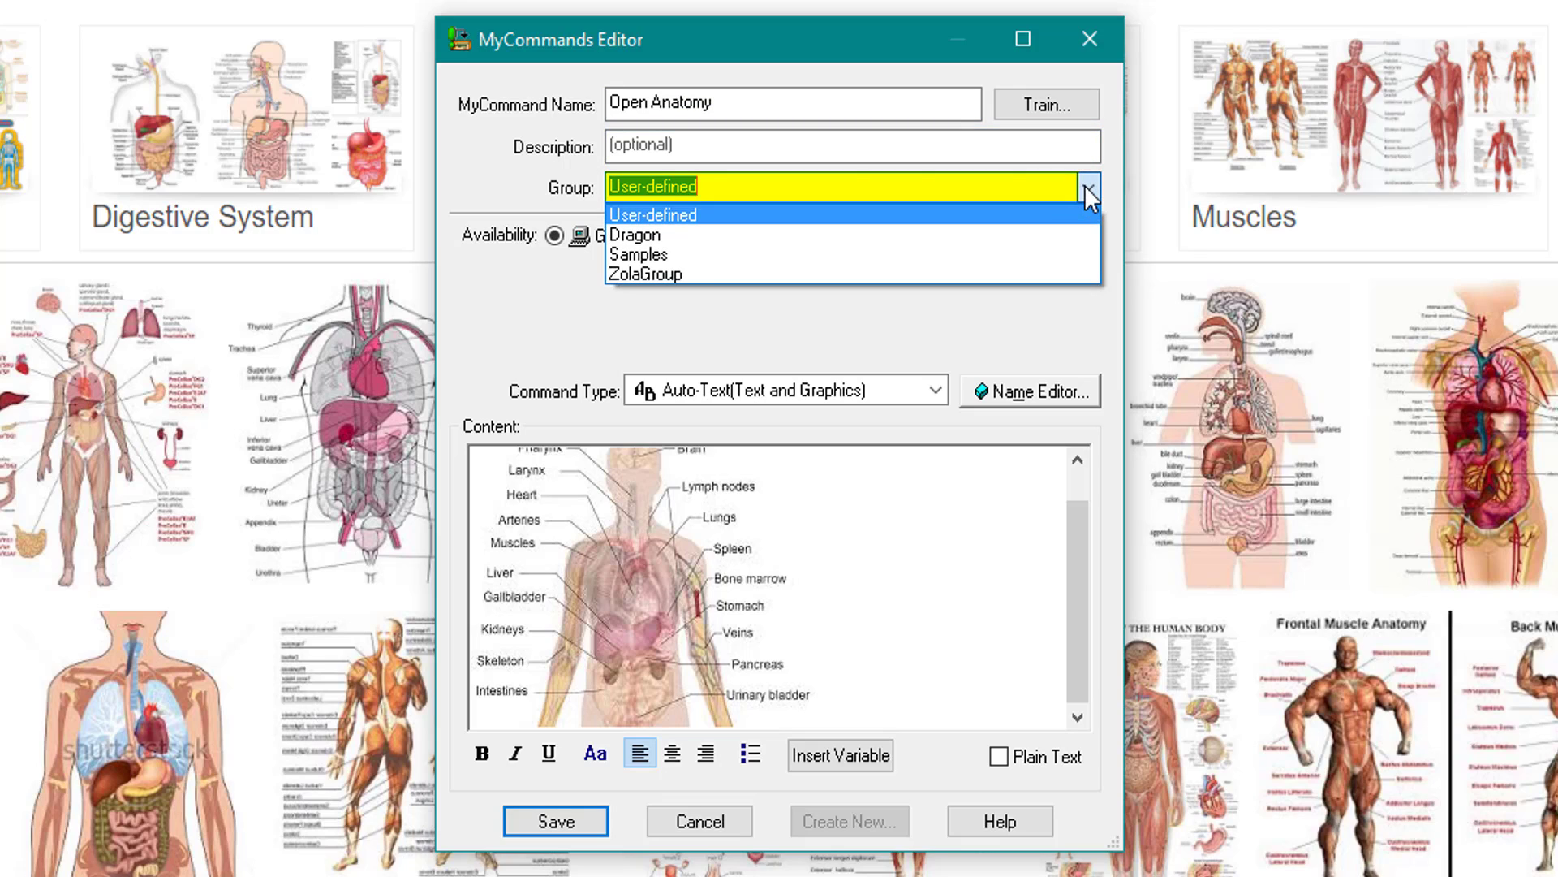
pyautogui.click(685, 188)
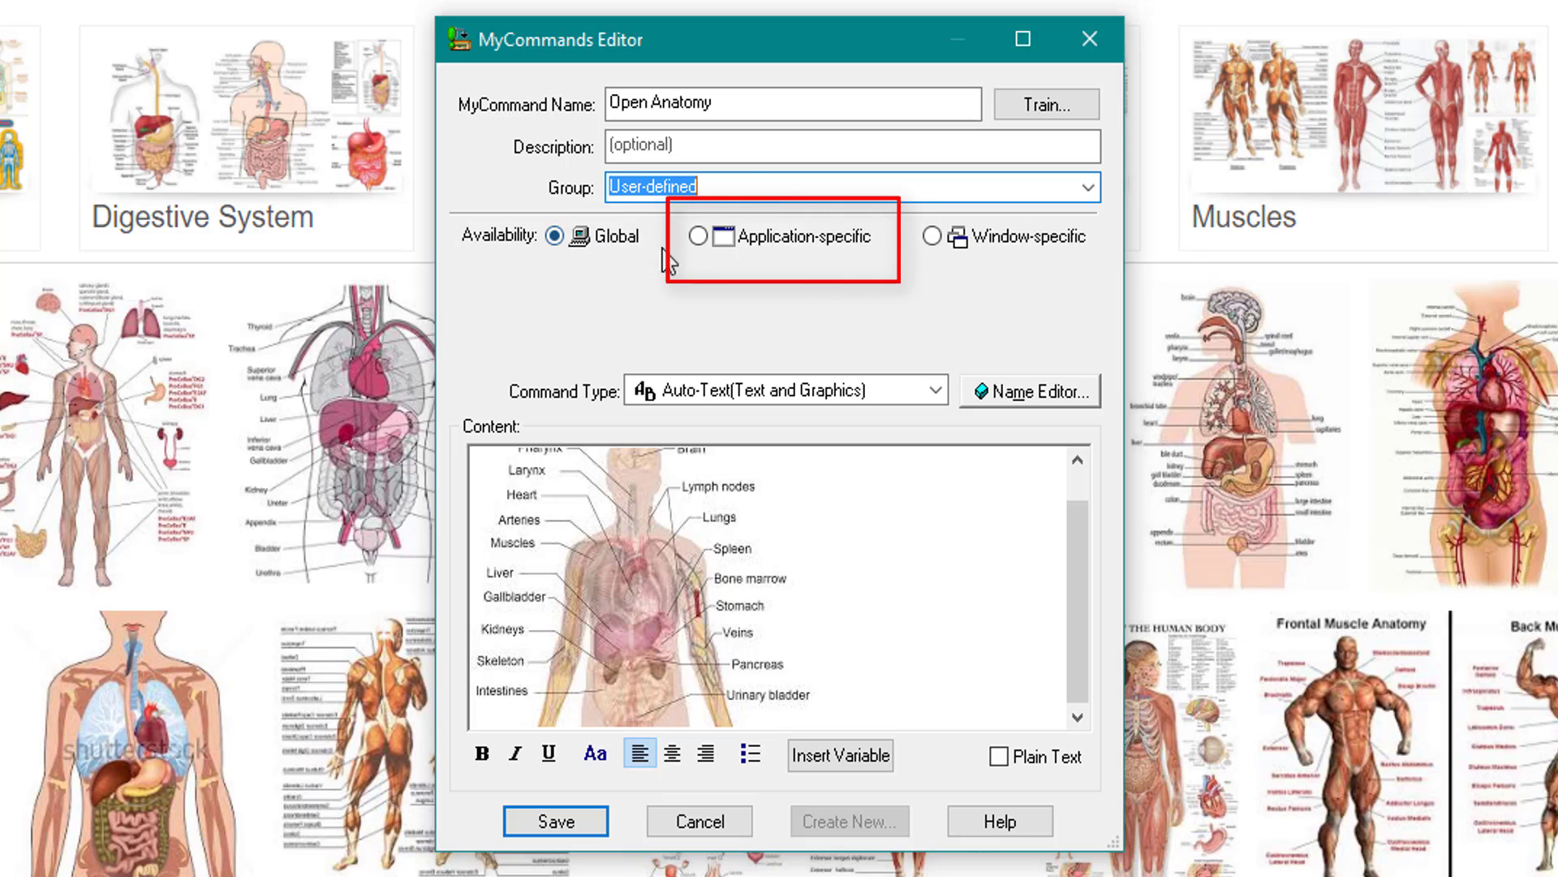
pyautogui.click(699, 236)
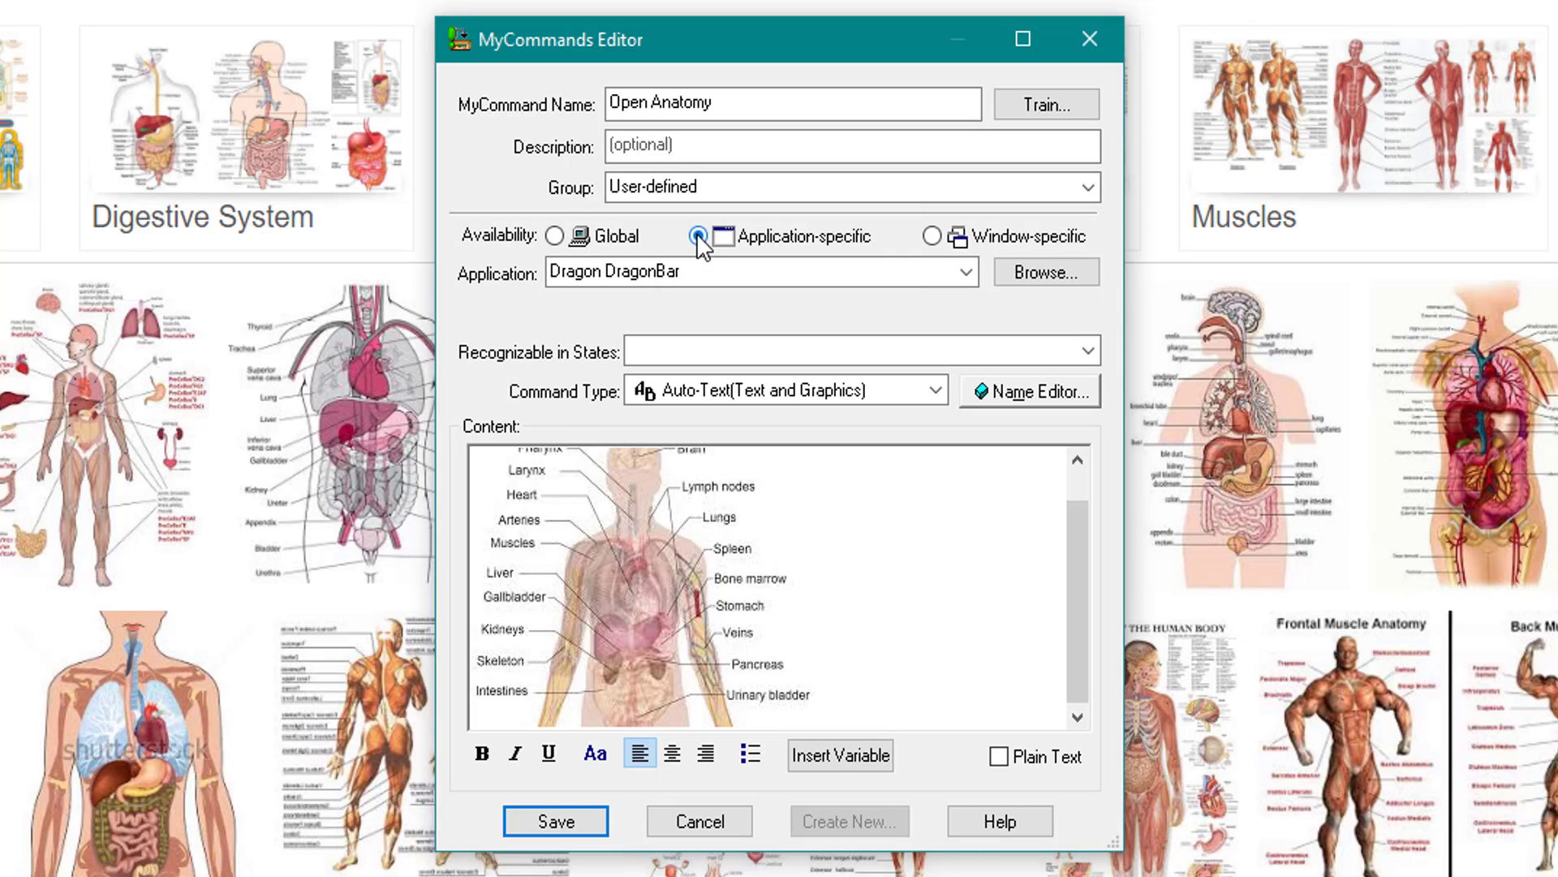
pyautogui.click(1070, 273)
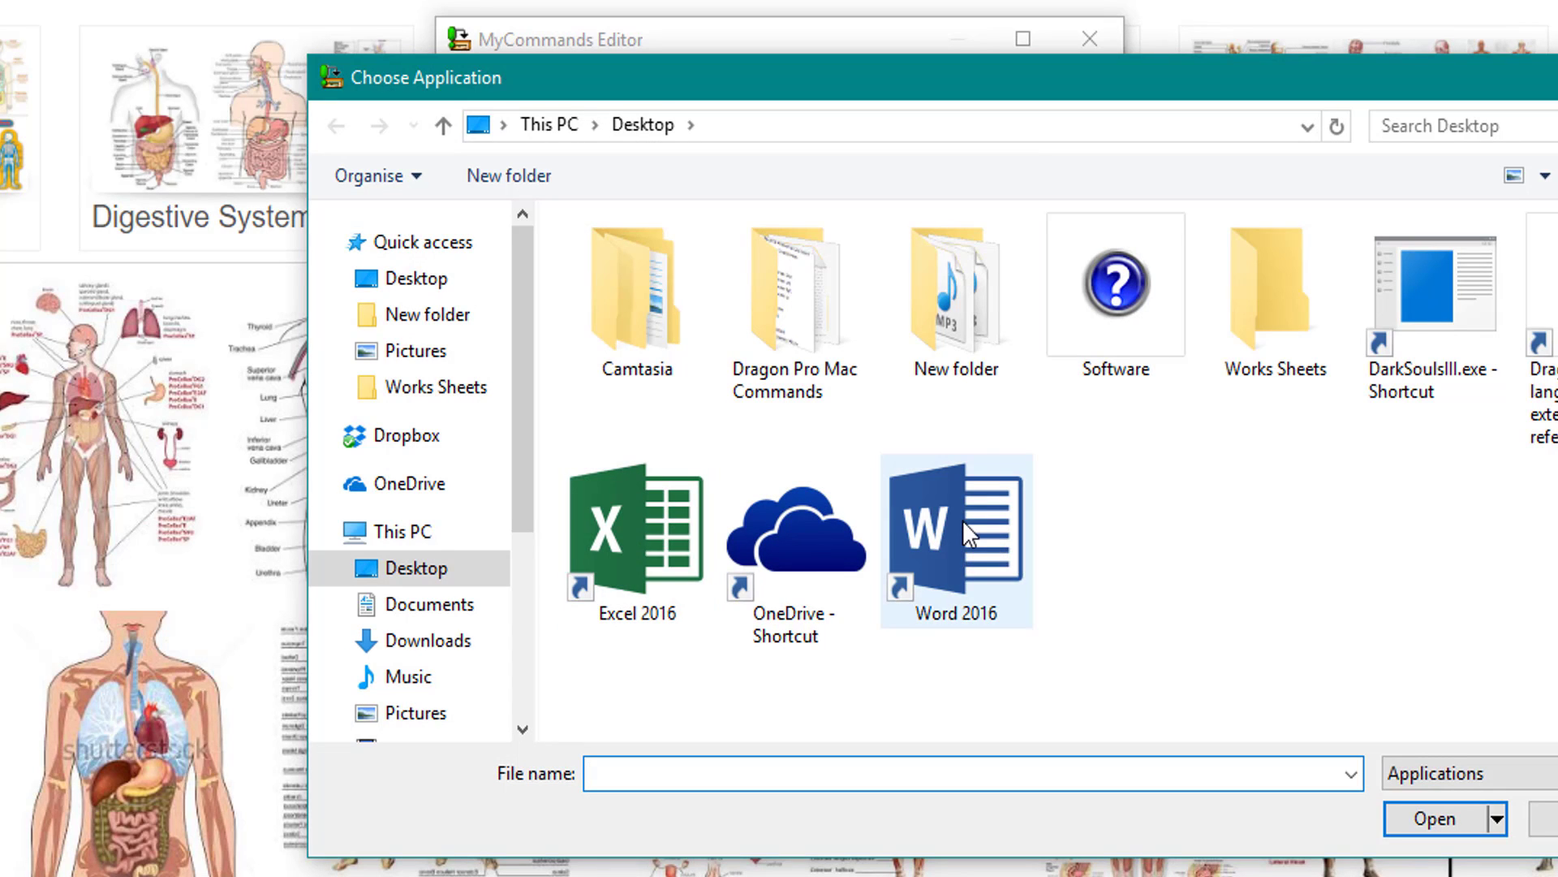
pyautogui.doubleClick(963, 520)
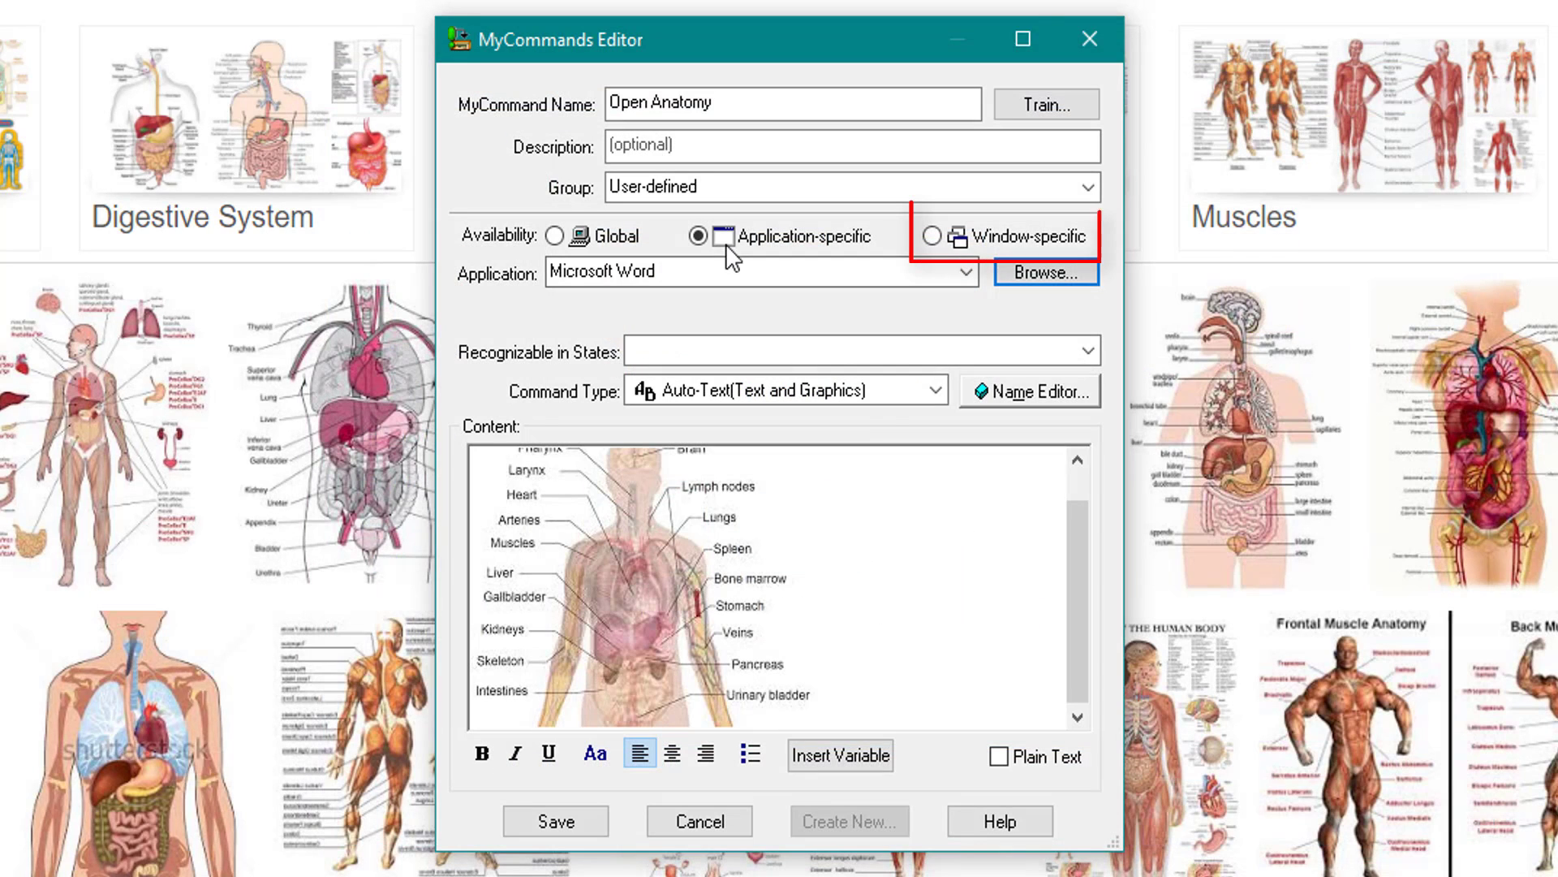
pyautogui.click(931, 236)
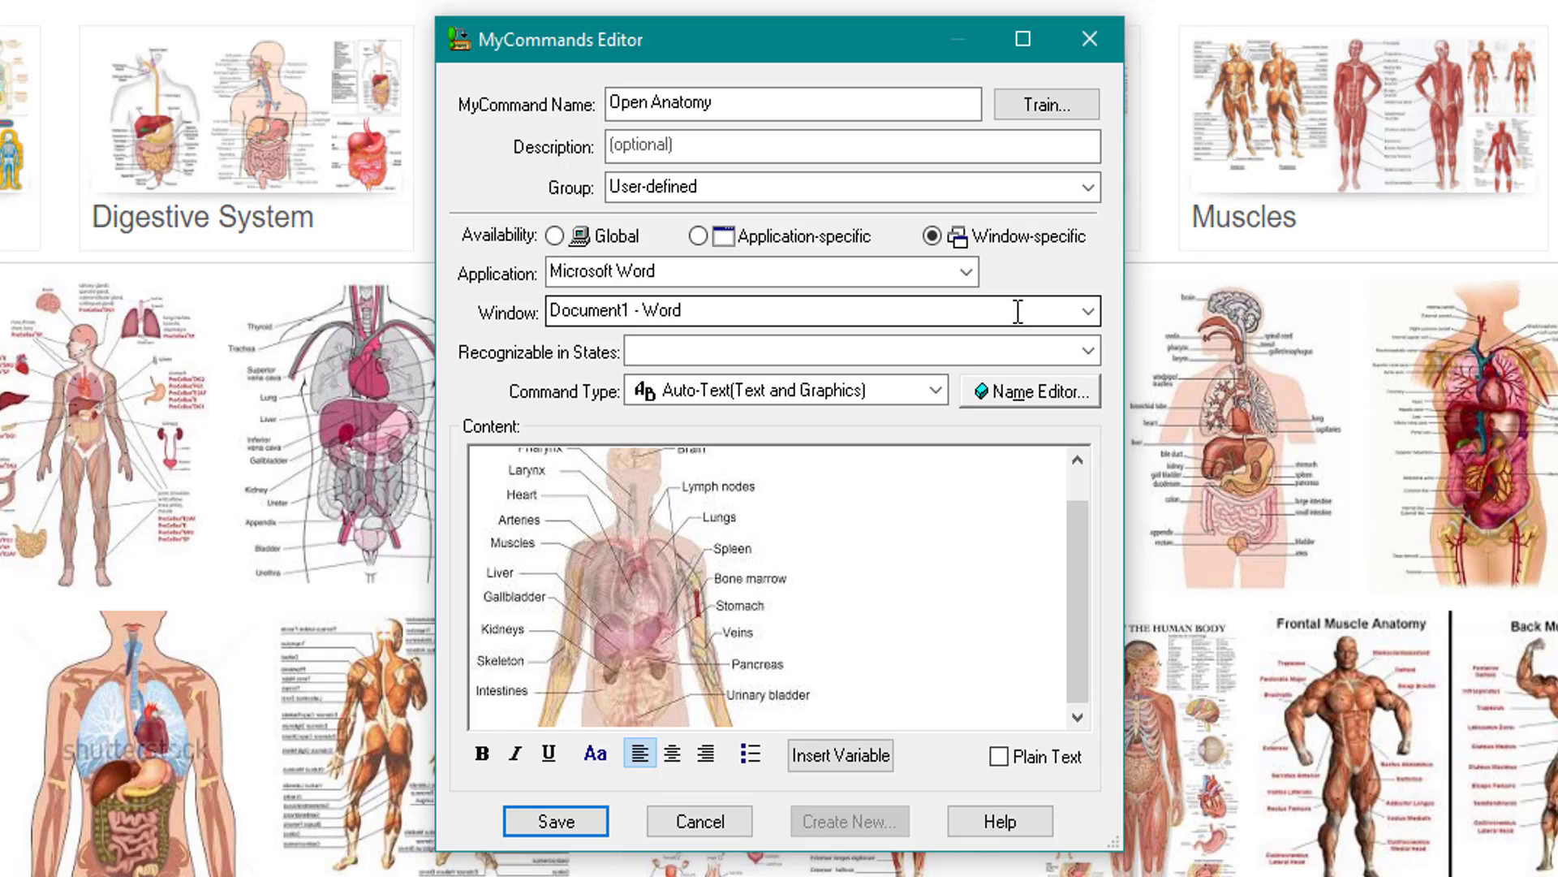
pyautogui.click(555, 236)
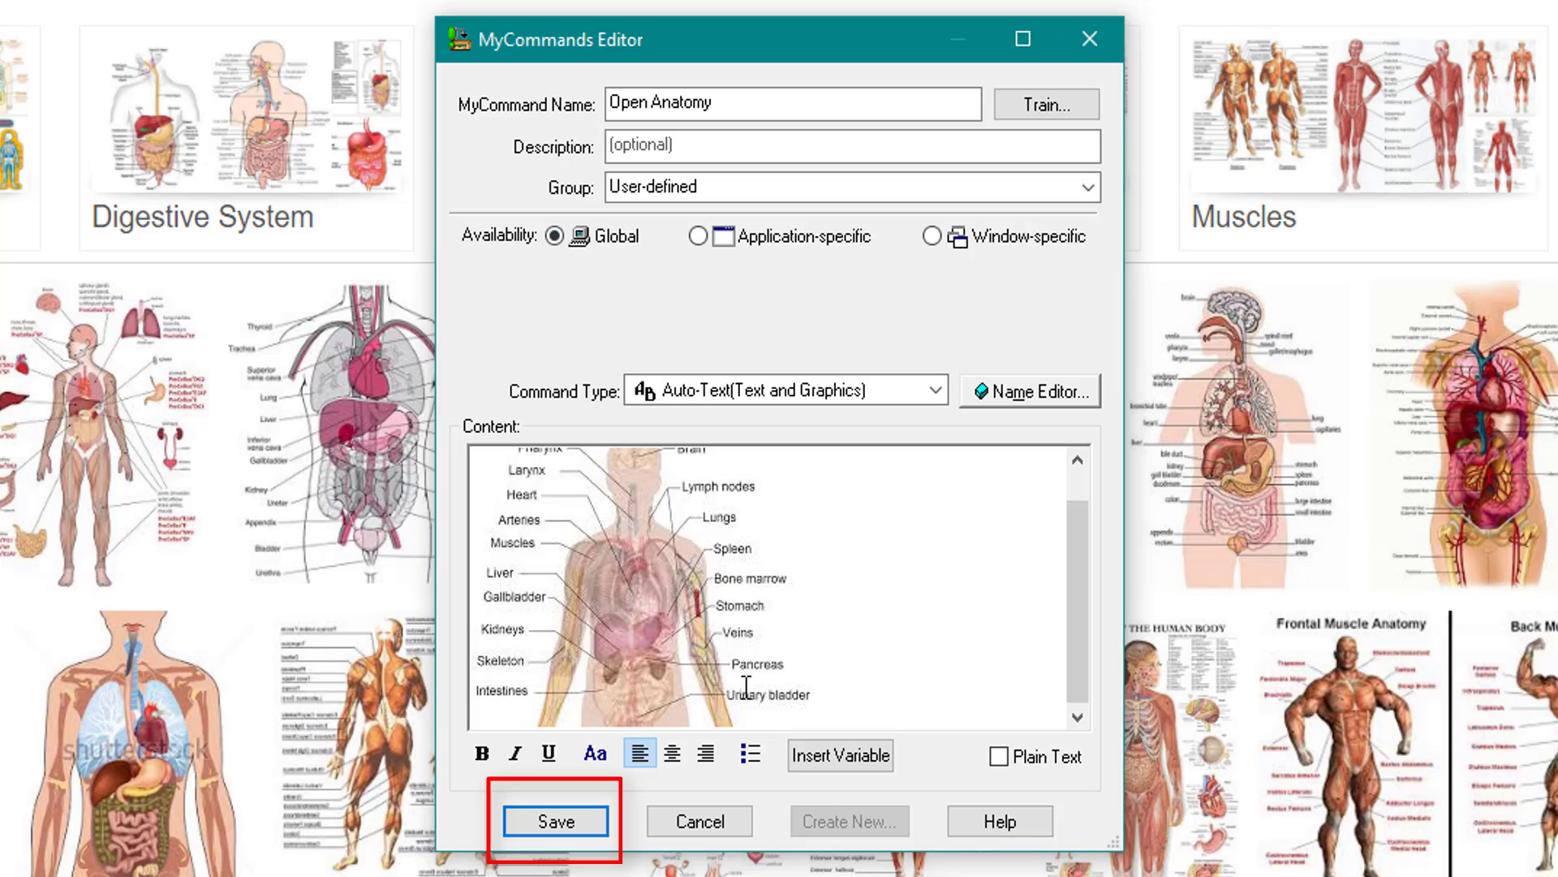
# Step: Save the Open Anatomy command and select the anatomy diagram it inserted in Word
pyautogui.click(560, 822)
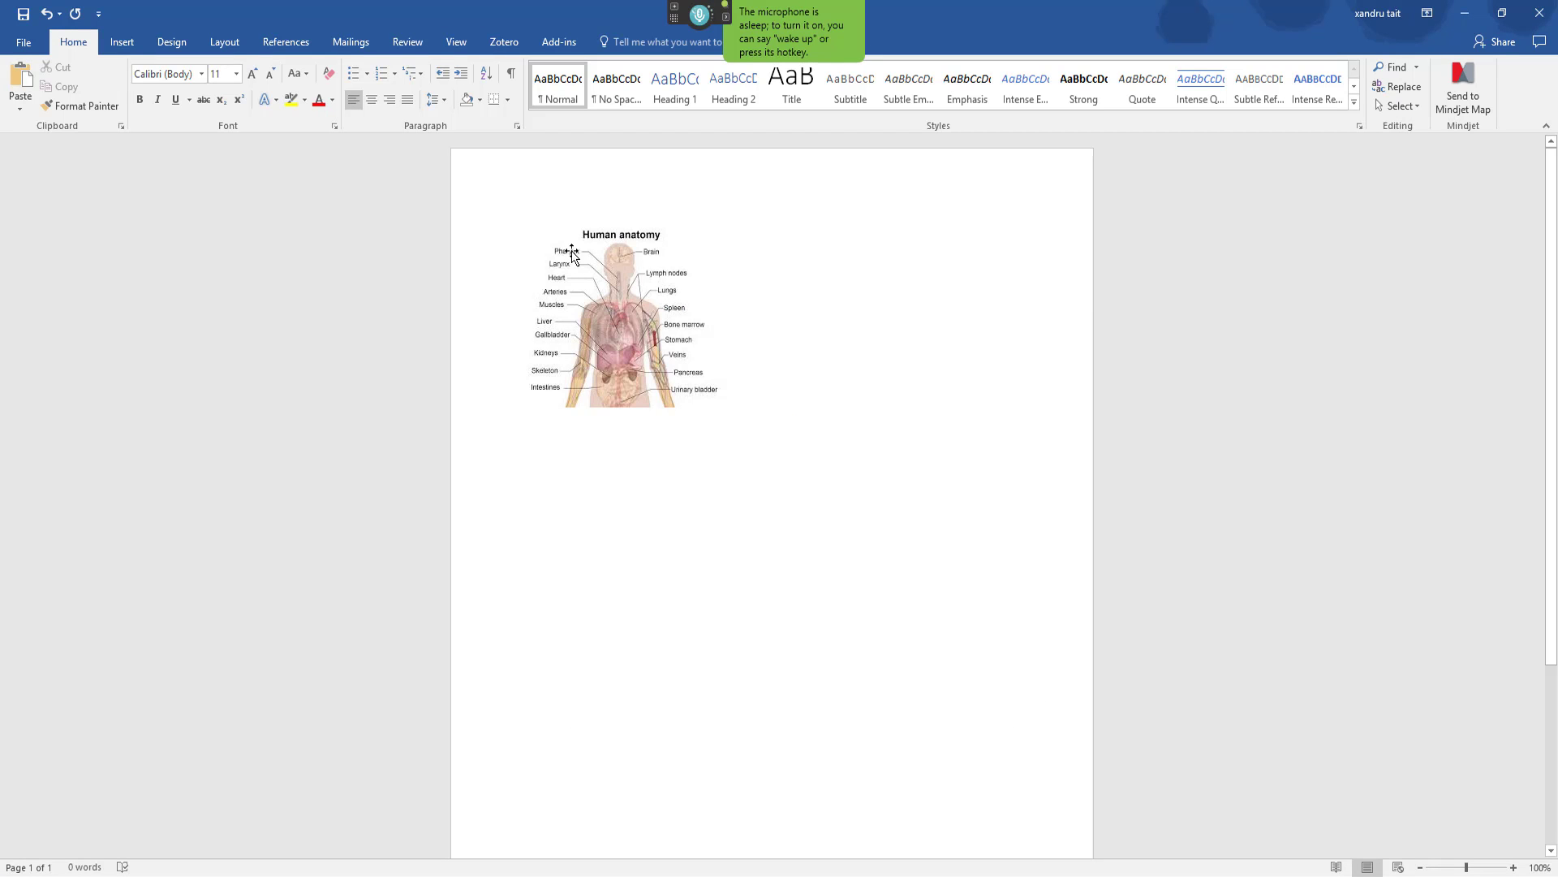
pyautogui.click(630, 289)
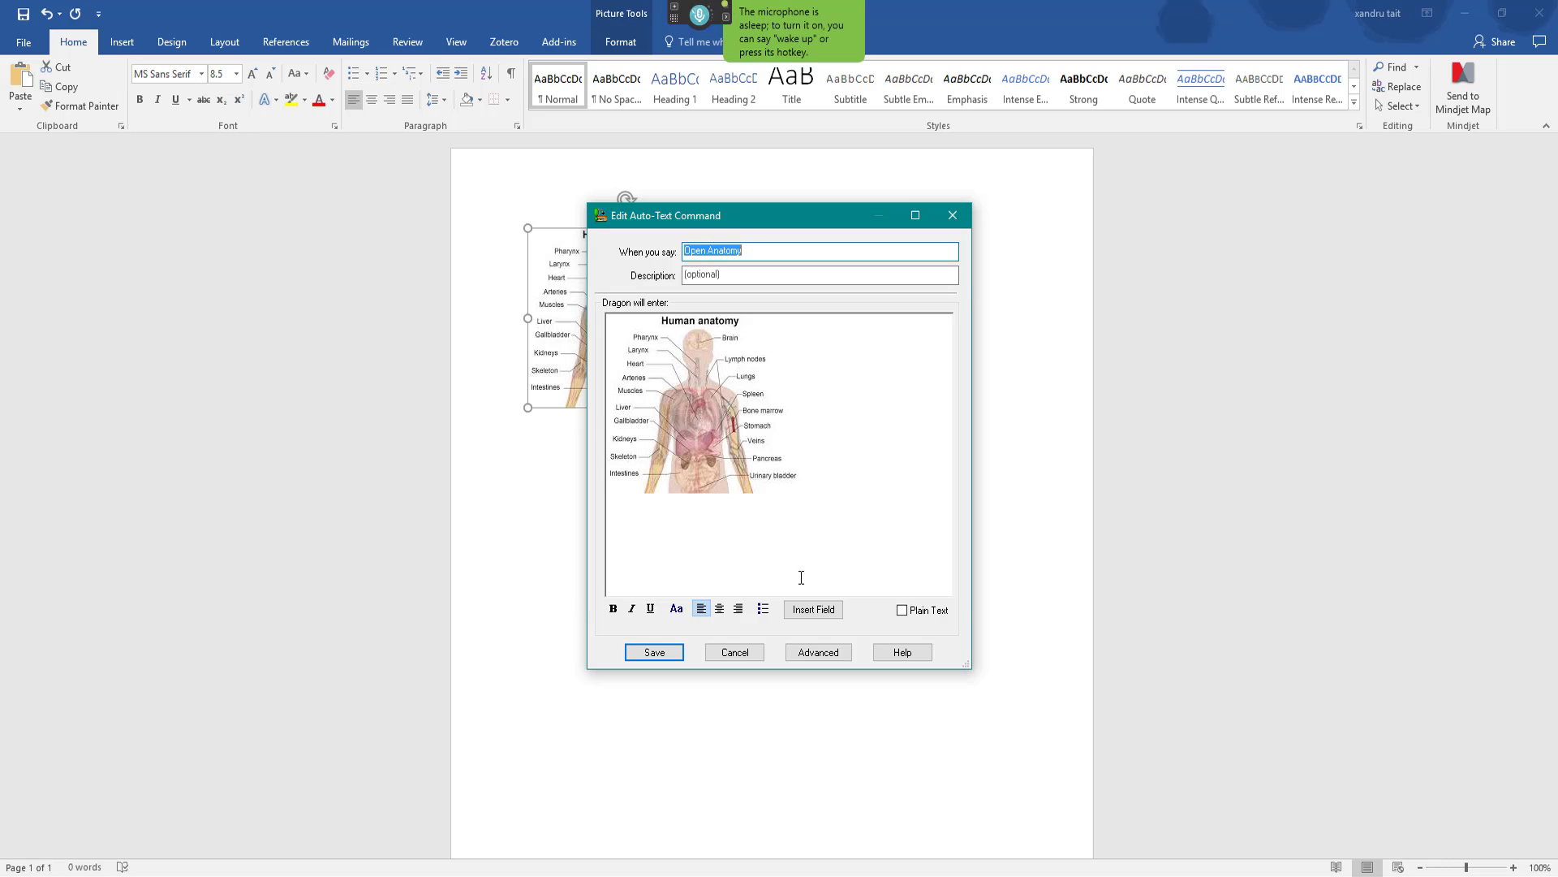
# Step: Delete the anatomy image from the Open Anatomy content and go back to Chrome
pyautogui.click(720, 424)
pyautogui.press('Delete')
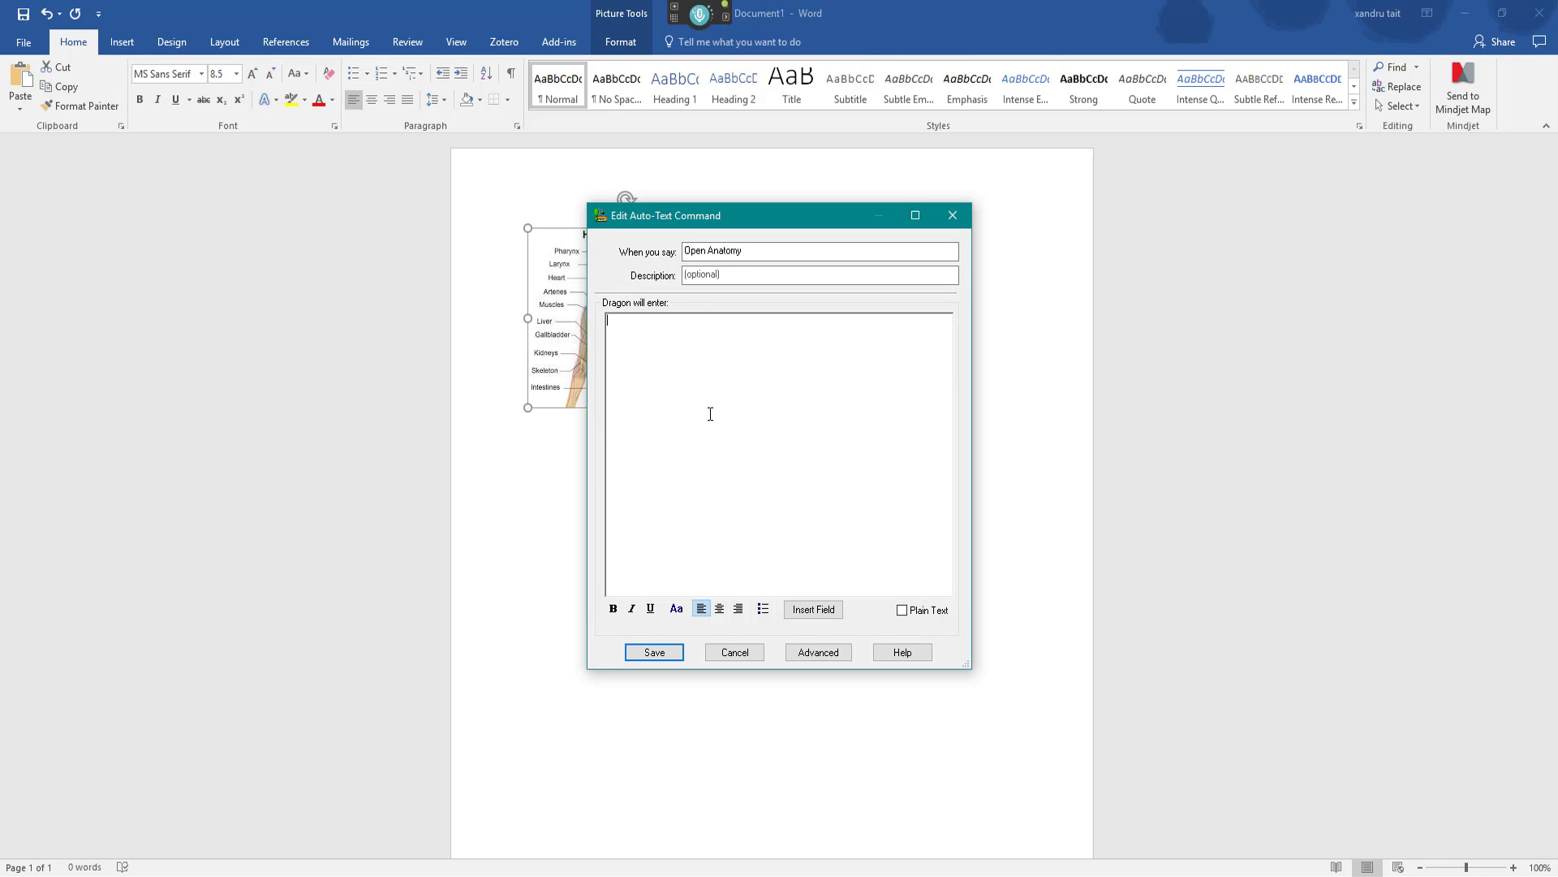
pyautogui.click(417, 859)
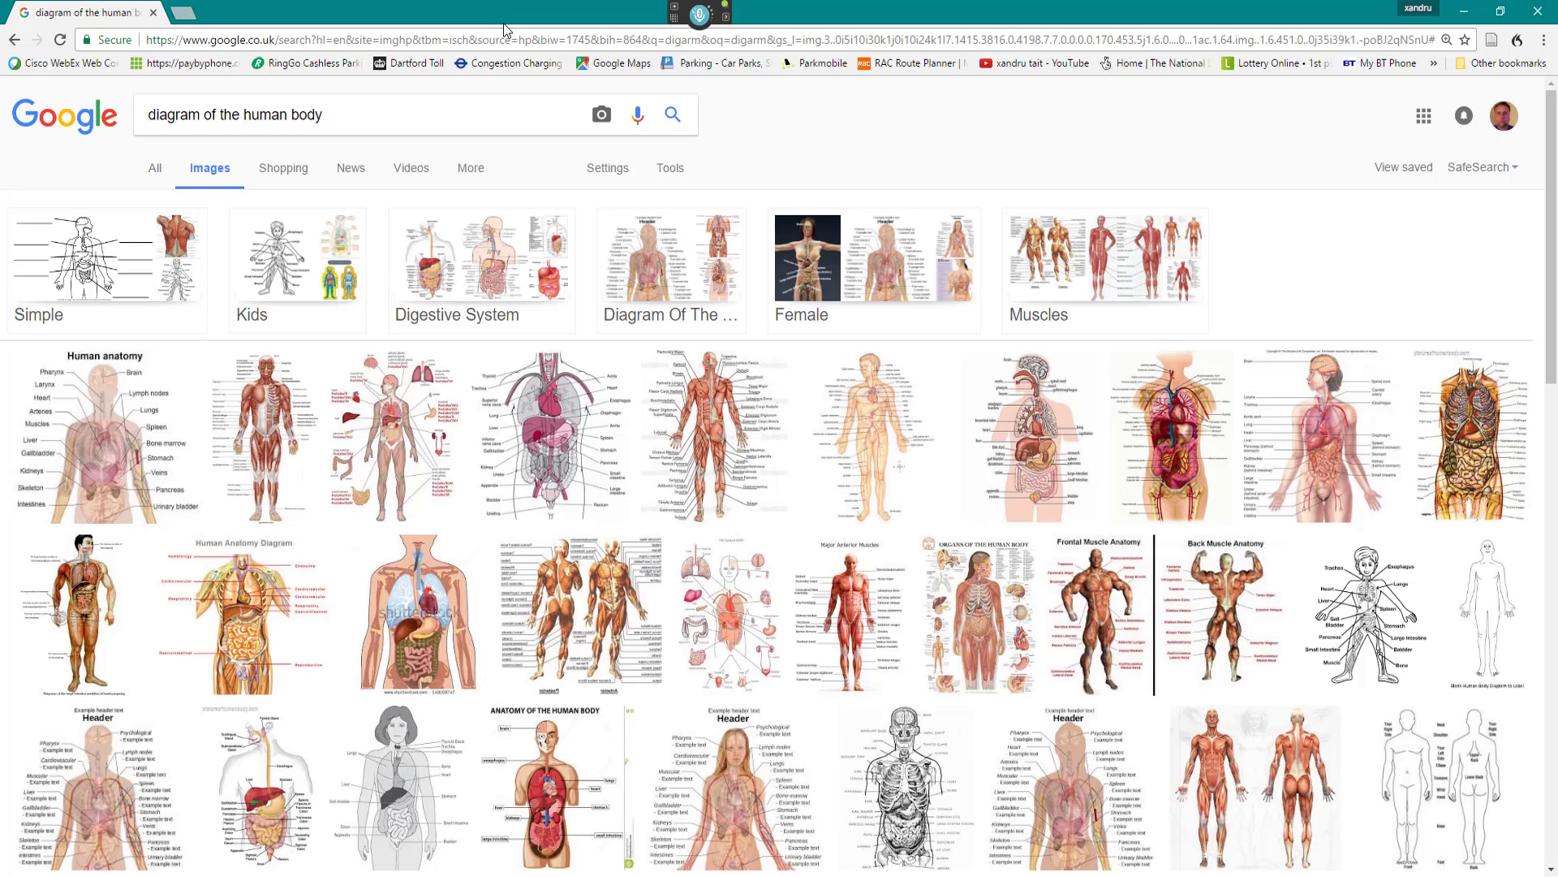
# Step: Search 'human body' in a new tab and open the Wellcome Collection article on Asian medicine
pyautogui.moveTo(327, 114); pyautogui.dragTo(239, 119)
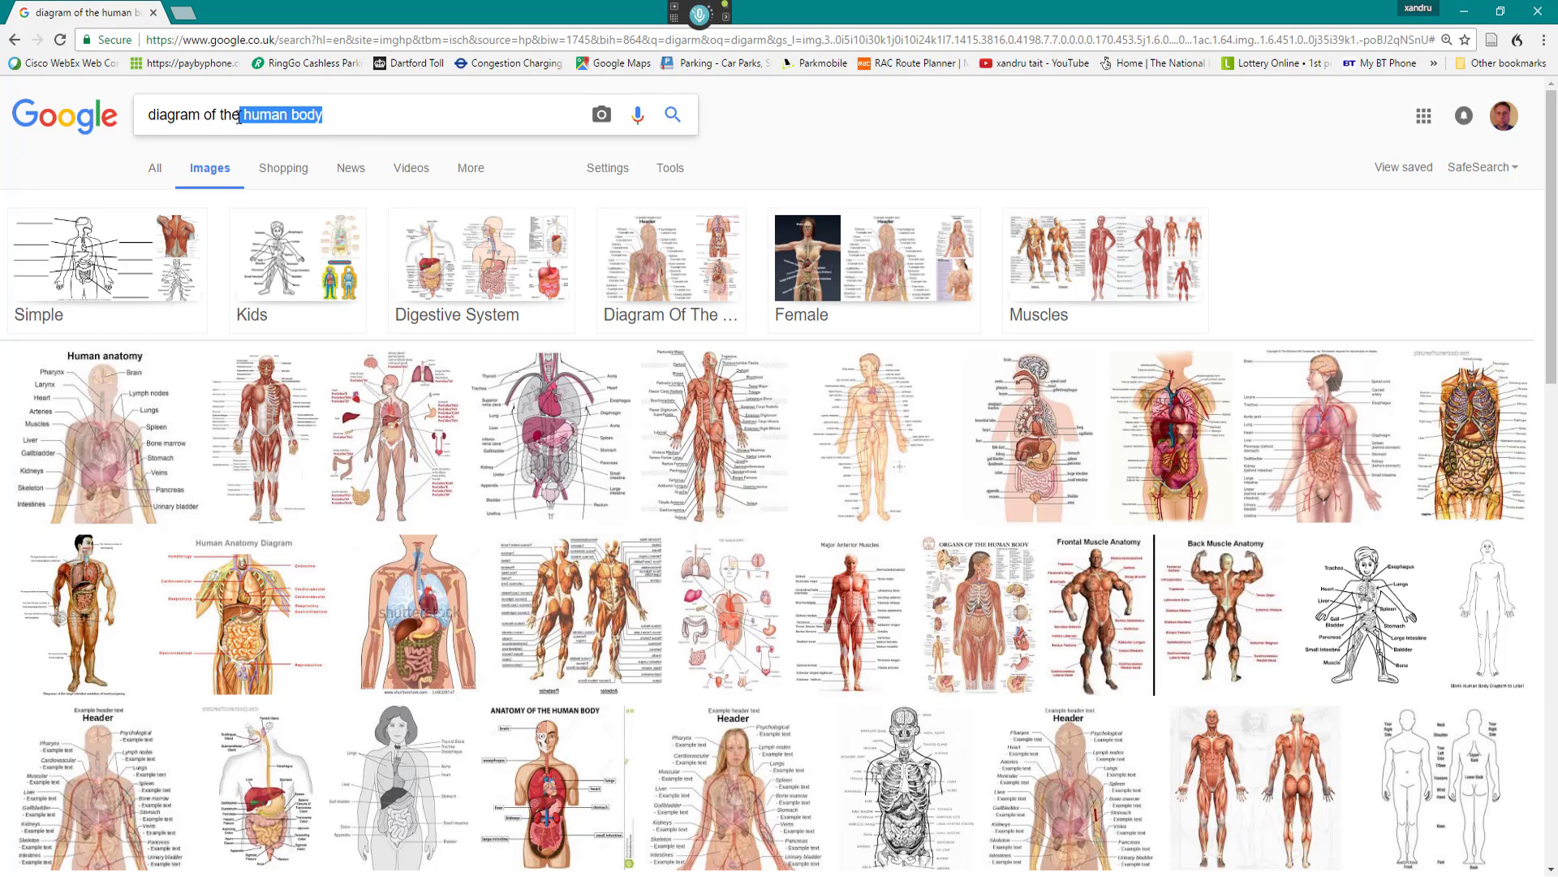
pyautogui.click(184, 12)
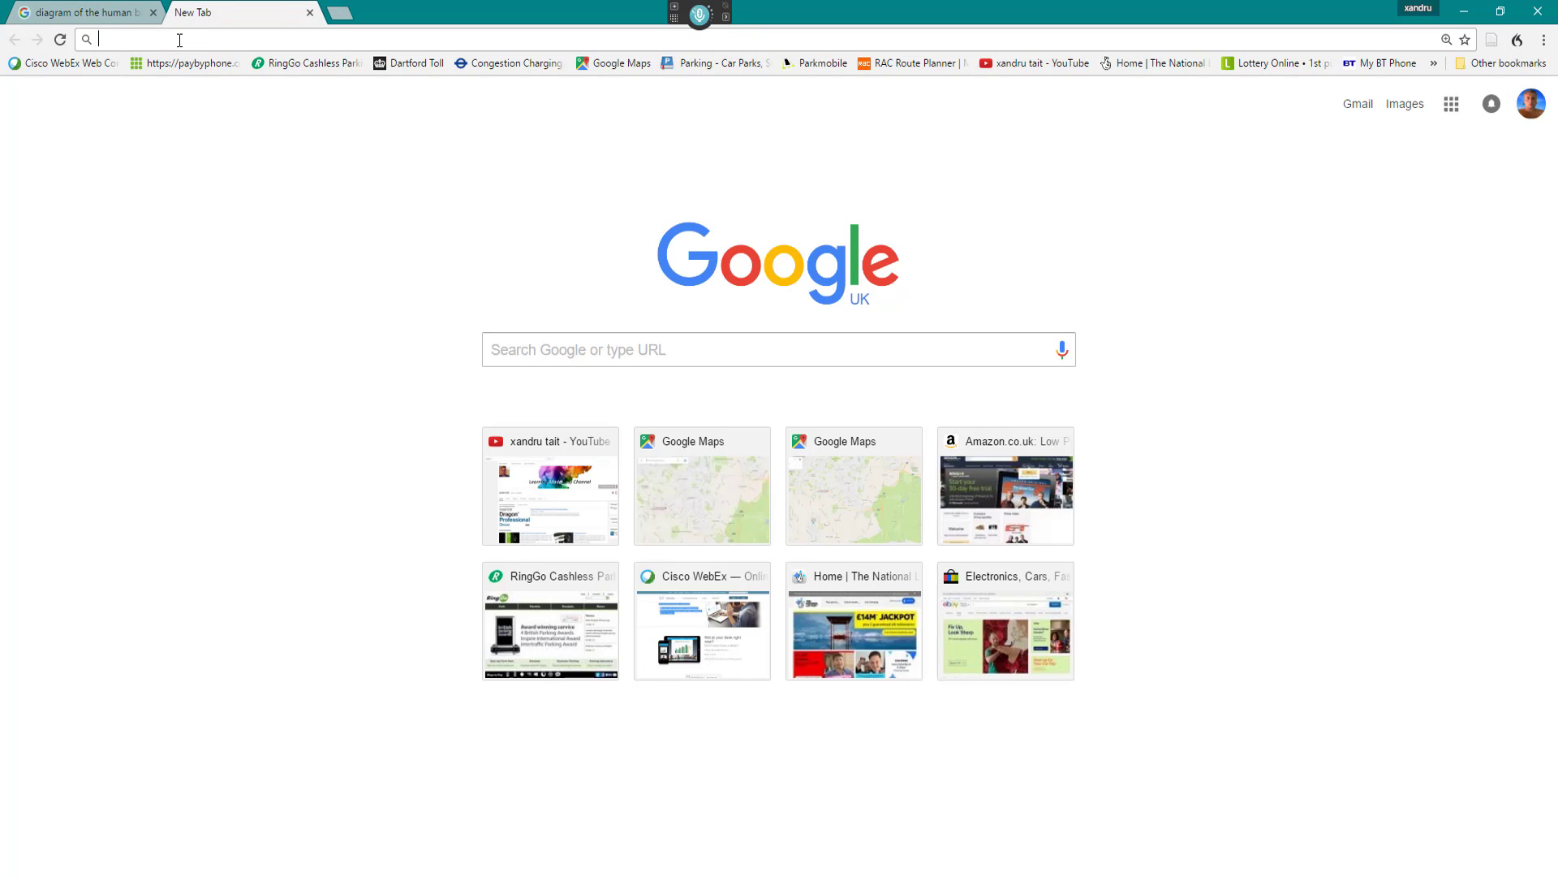
pyautogui.write('human body')
pyautogui.press('Return')
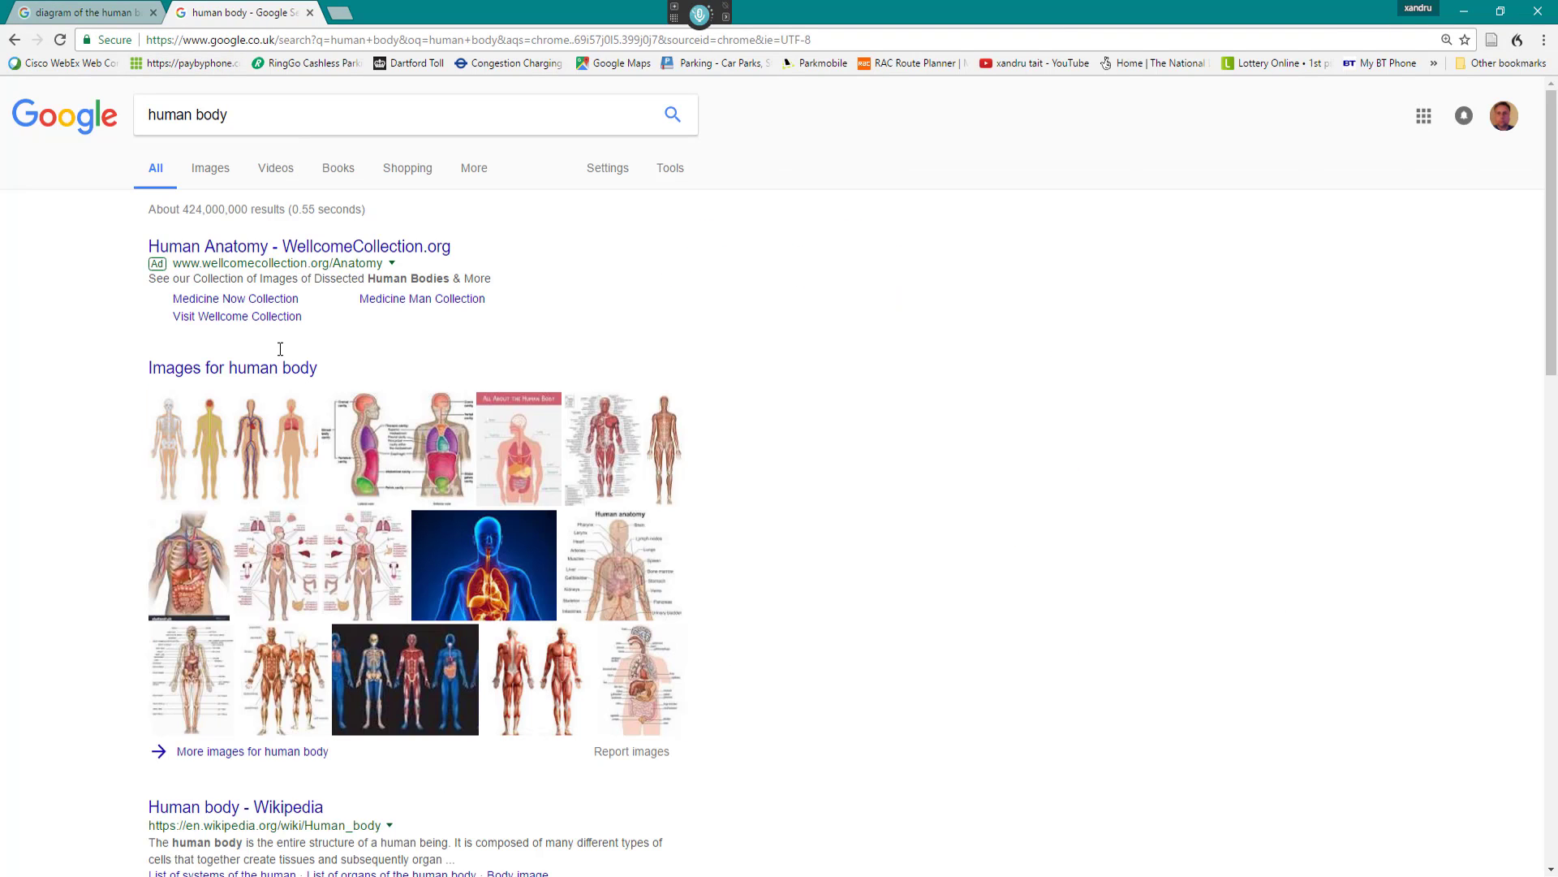
pyautogui.click(288, 248)
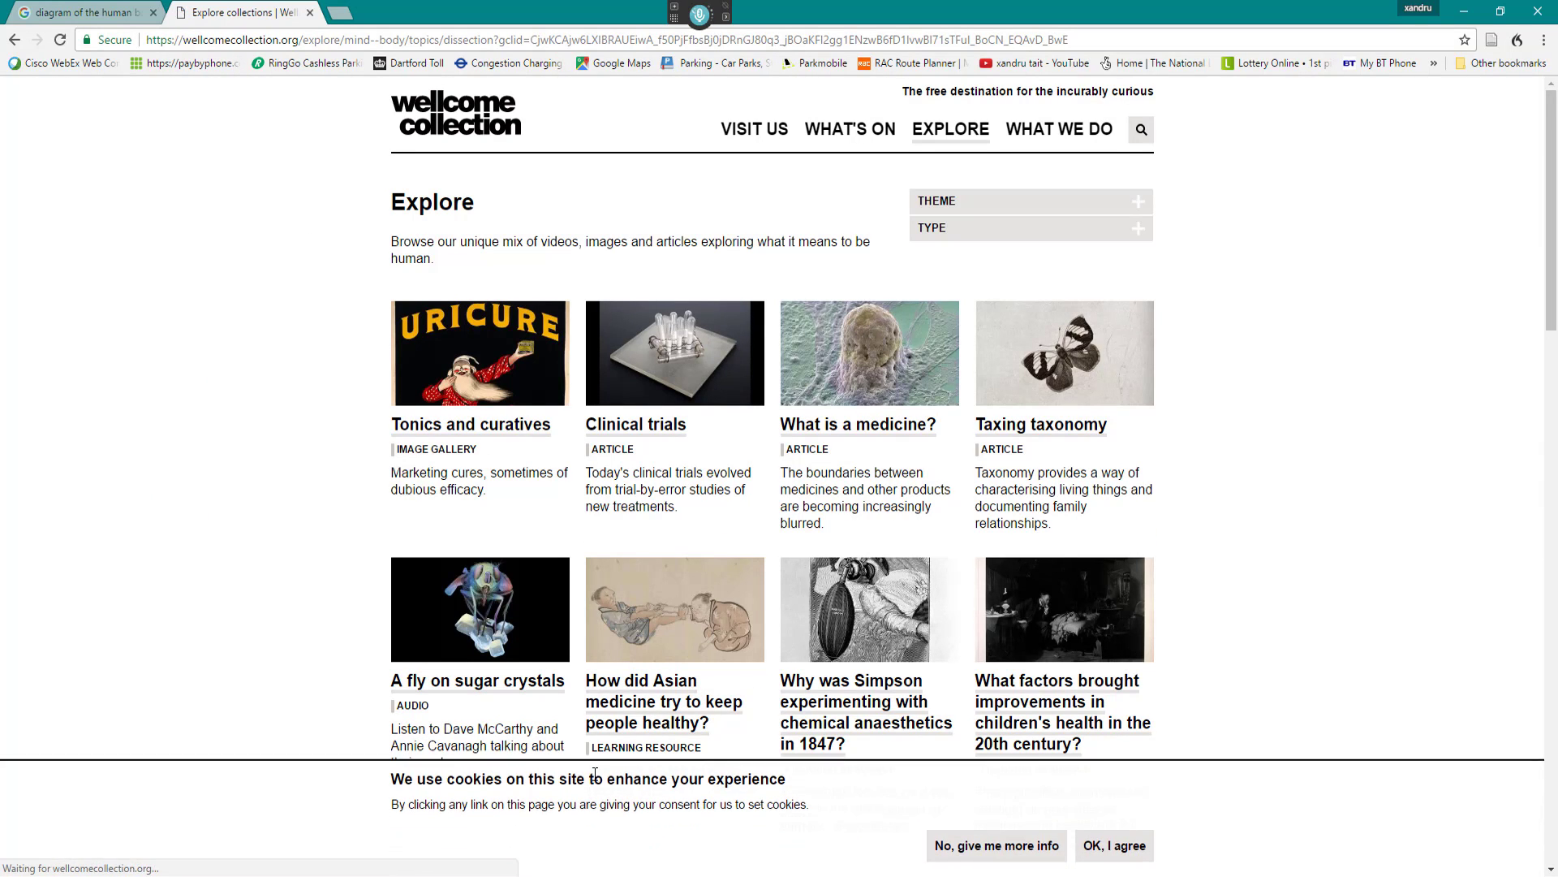
pyautogui.click(659, 686)
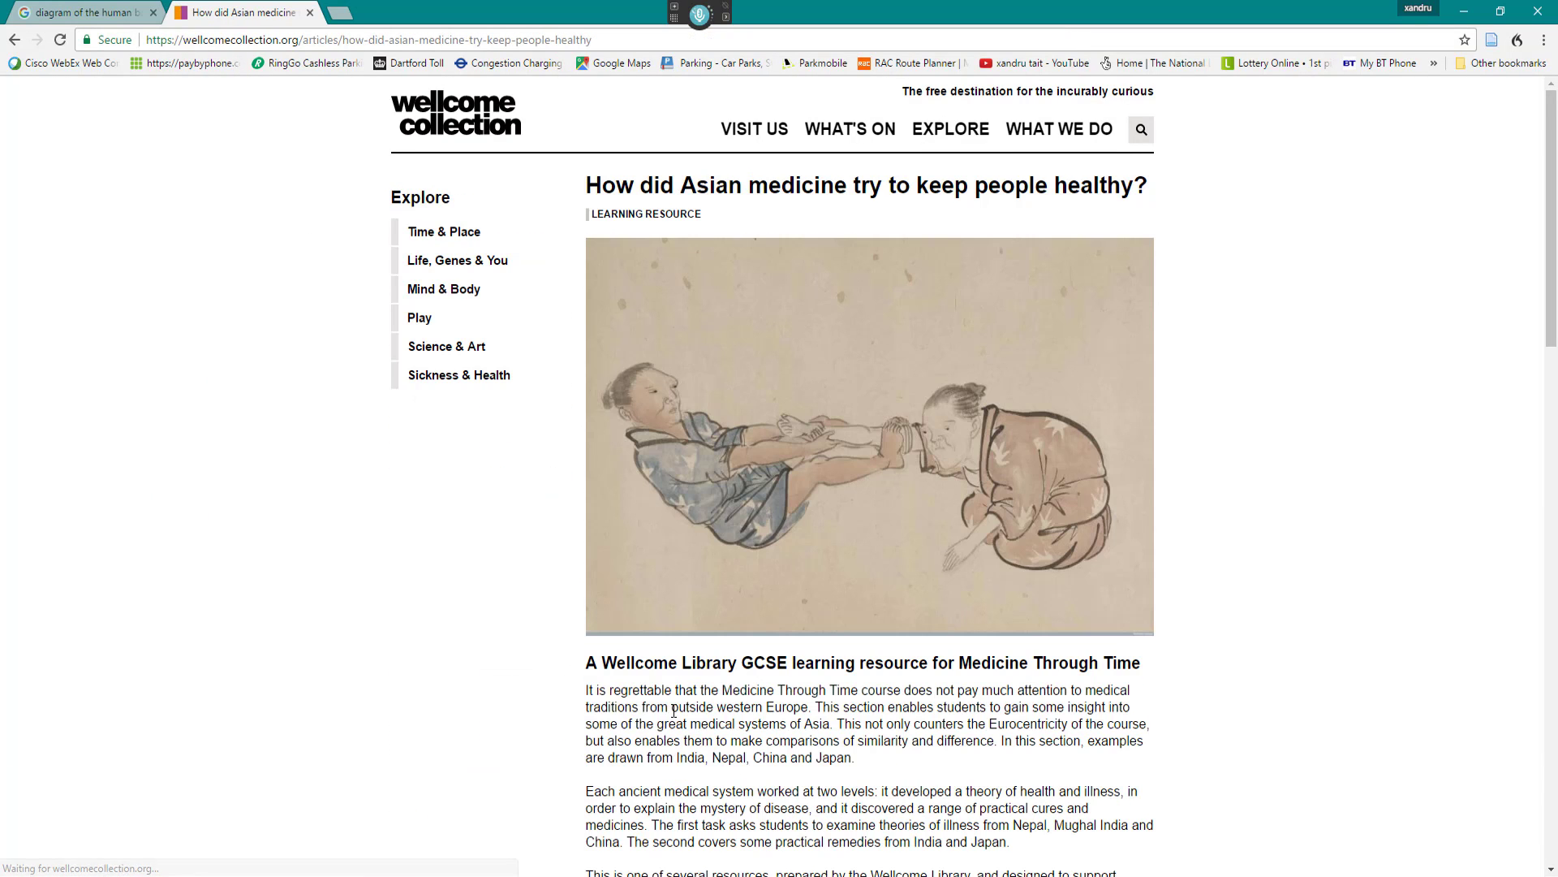
# Step: Copy the article's first paragraph and paste it into the Open Anatomy content
pyautogui.moveTo(588, 690); pyautogui.dragTo(912, 760)
pyautogui.hotkey('ctrl', 'c')
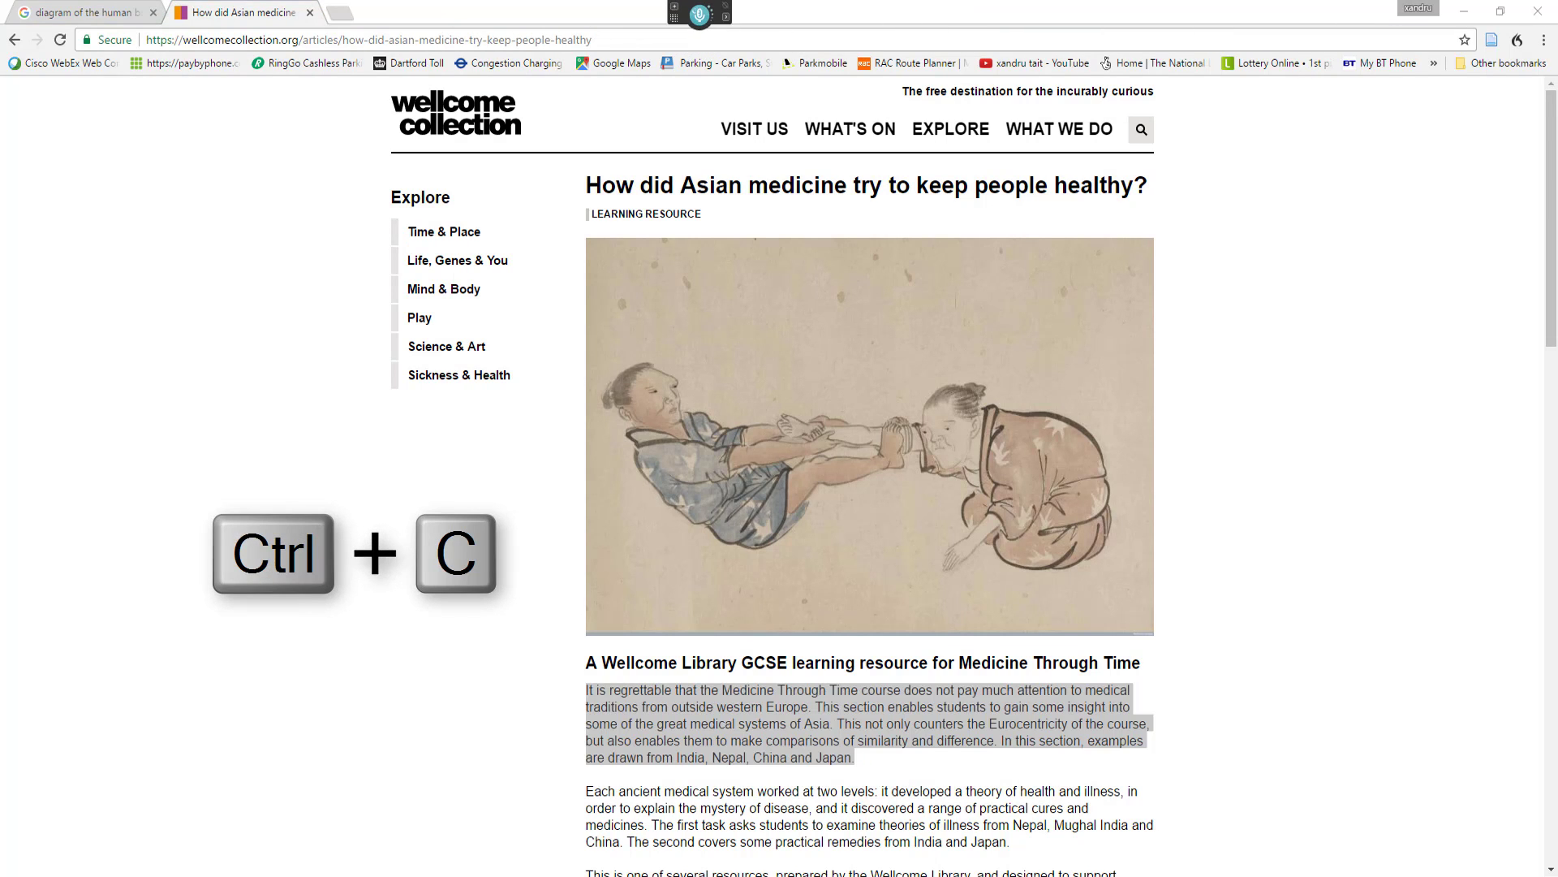
pyautogui.hotkey('ctrl', 'v')
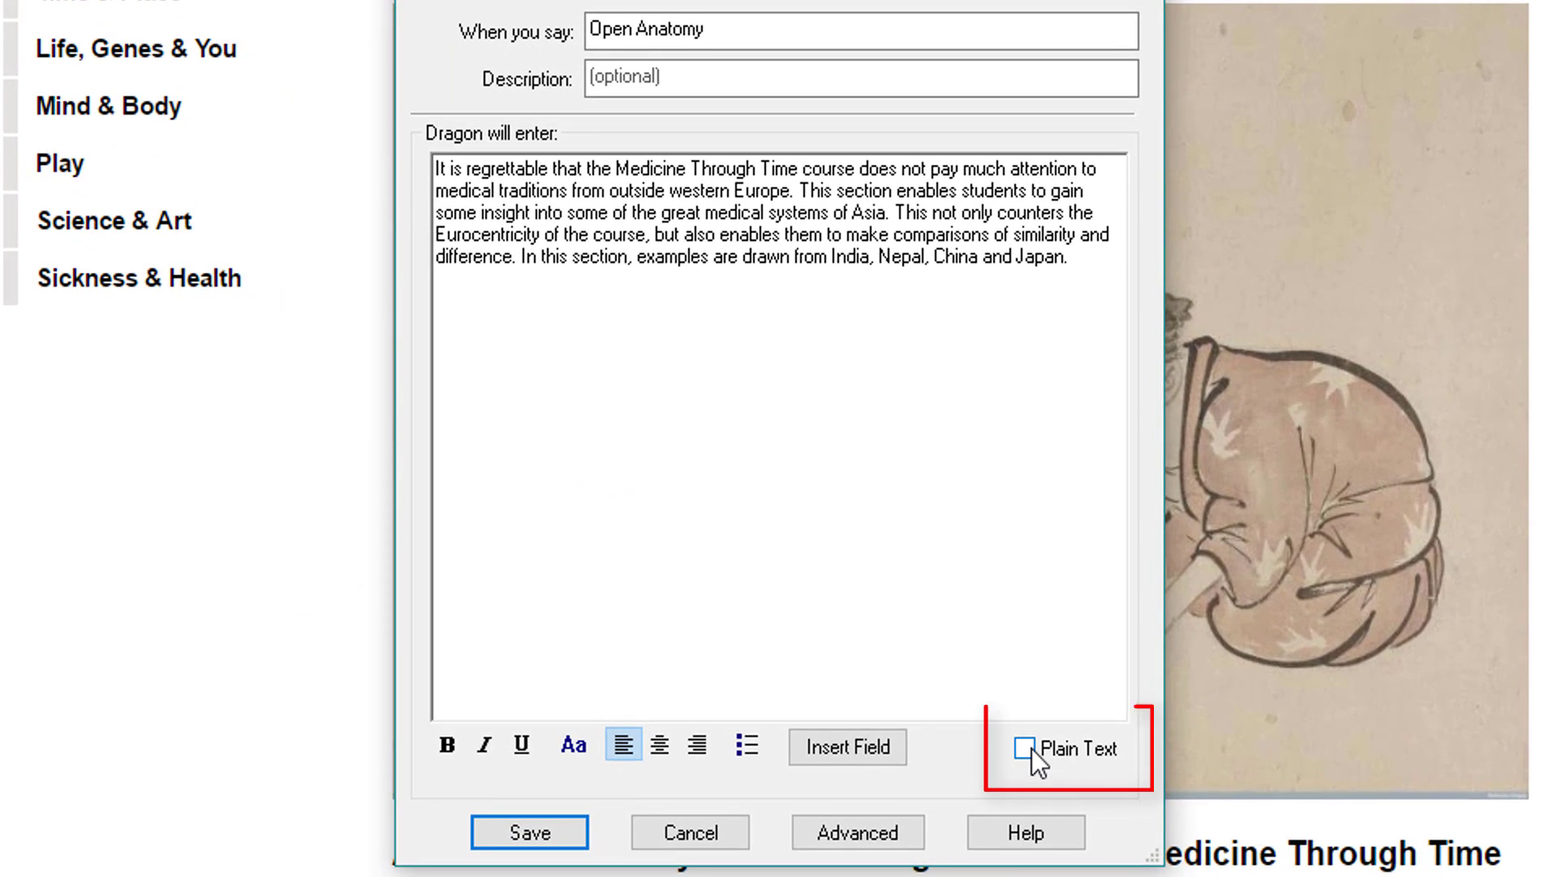
# Step: Turn off plain text and format the whole auto-text paragraph in Algerian, size 24
pyautogui.click(1007, 724)
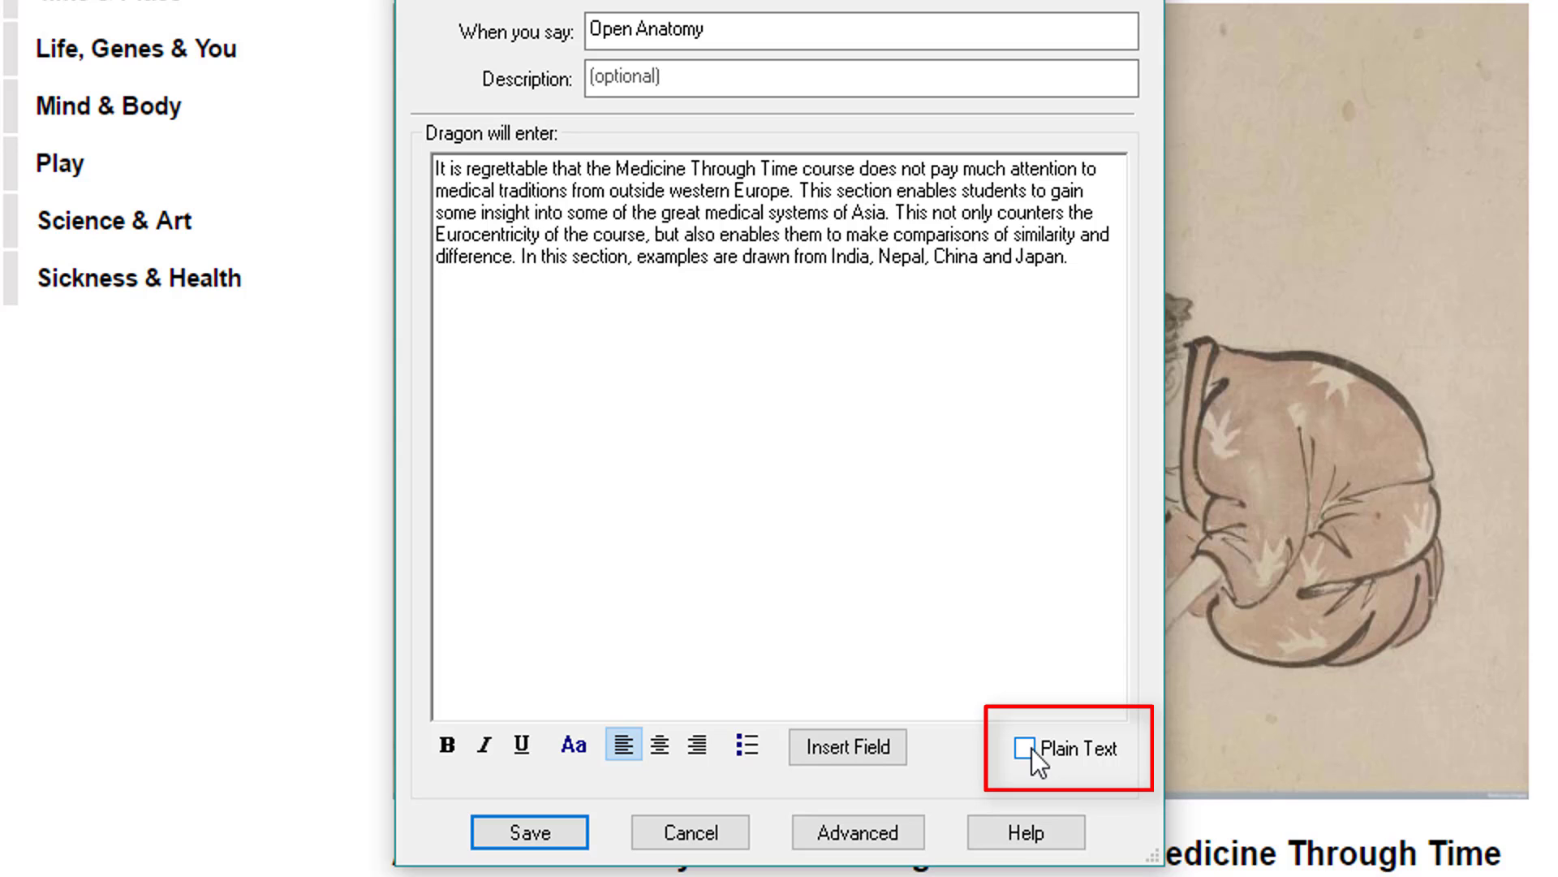
pyautogui.moveTo(1080, 268)
pyautogui.mouseDown()
pyautogui.moveTo(532, 213)
pyautogui.moveTo(370, 151)
pyautogui.mouseUp()
pyautogui.click(578, 747)
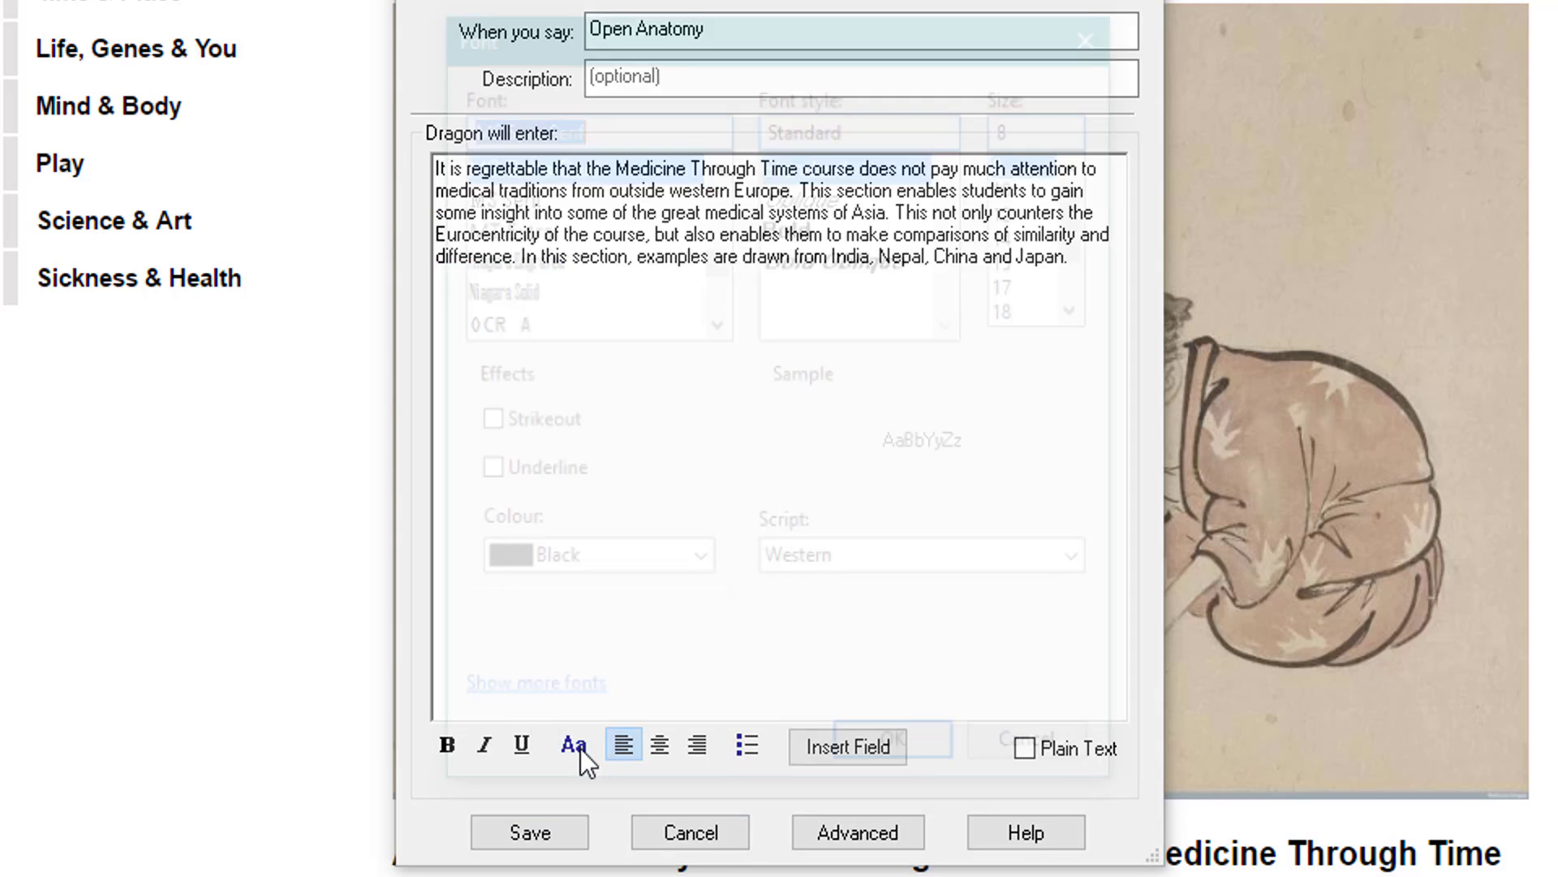
pyautogui.moveTo(717, 262); pyautogui.dragTo(669, 152)
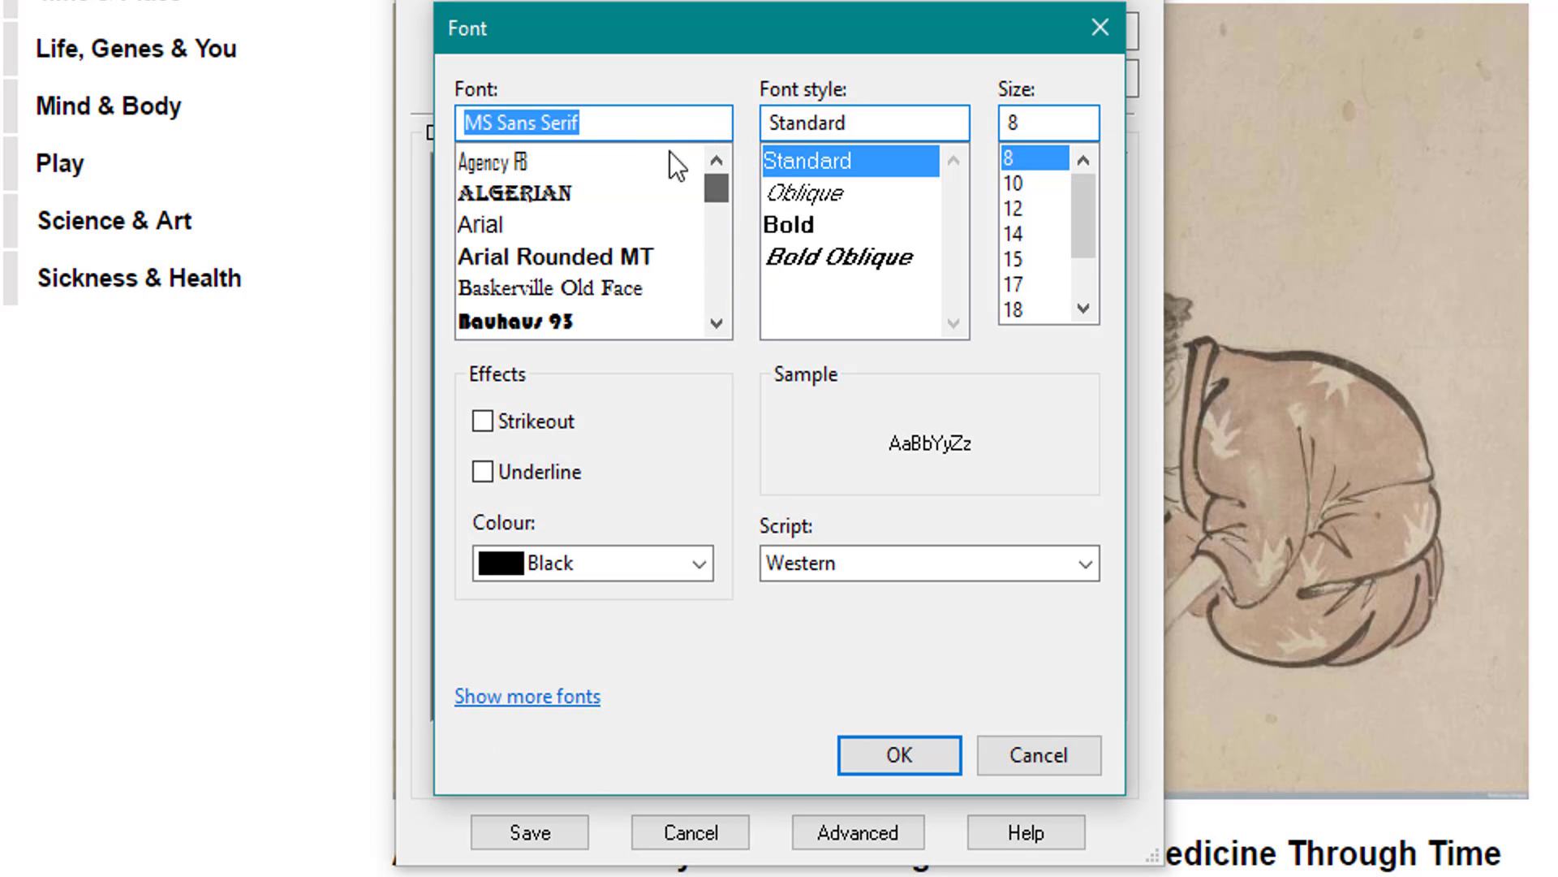
pyautogui.click(547, 201)
pyautogui.moveTo(1093, 206); pyautogui.dragTo(1086, 258)
pyautogui.click(1019, 235)
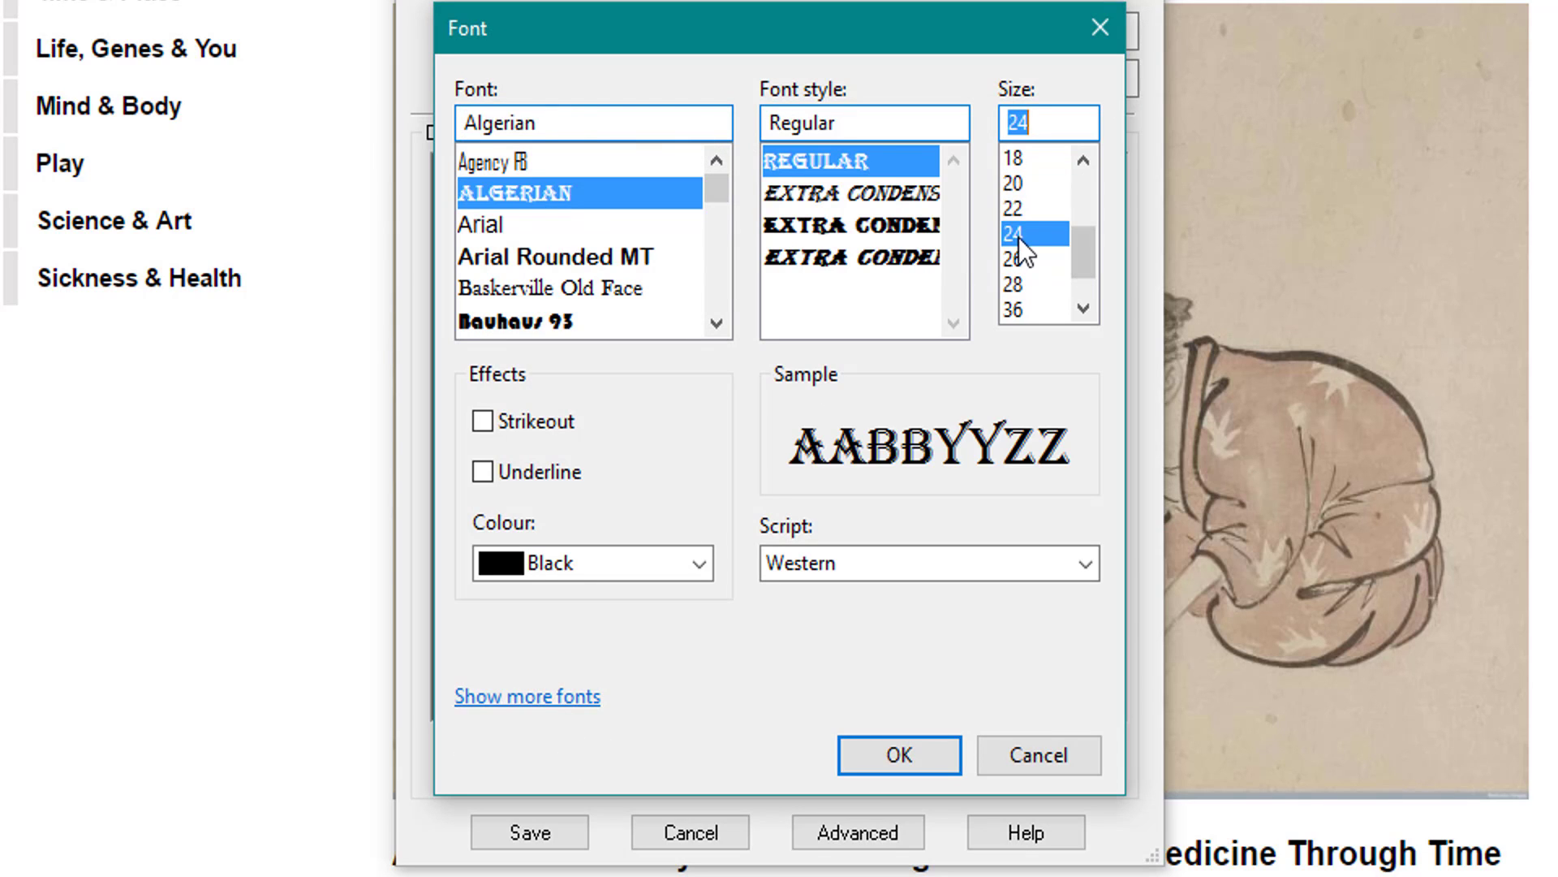
pyautogui.click(874, 757)
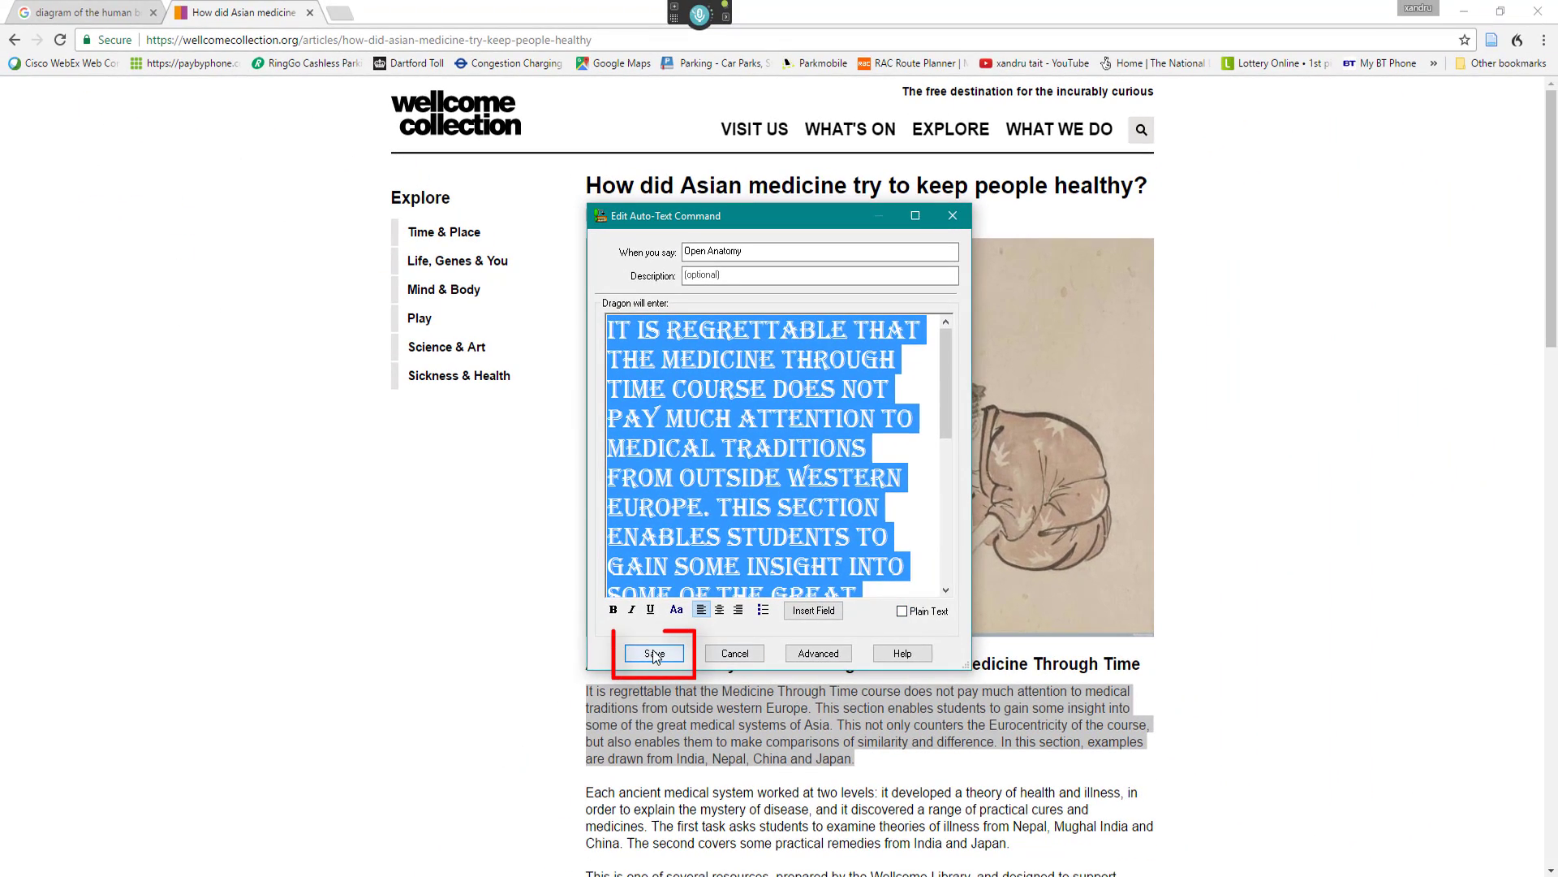
# Step: Save the Algerian-formatted Open Anatomy command and use it to insert the paragraph in Word
pyautogui.click(655, 655)
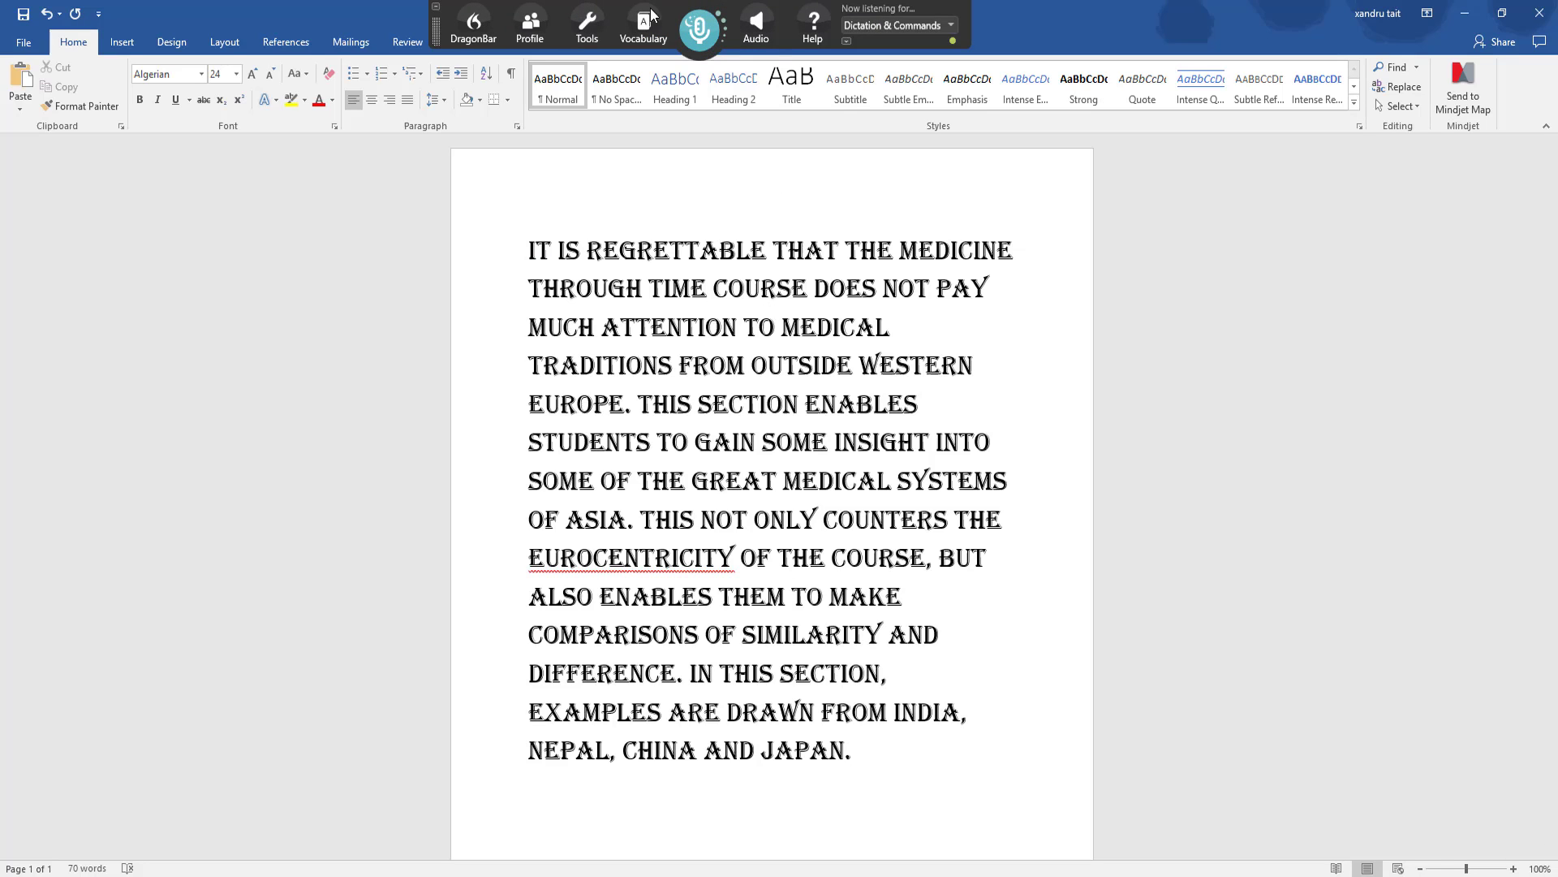
pyautogui.click(587, 24)
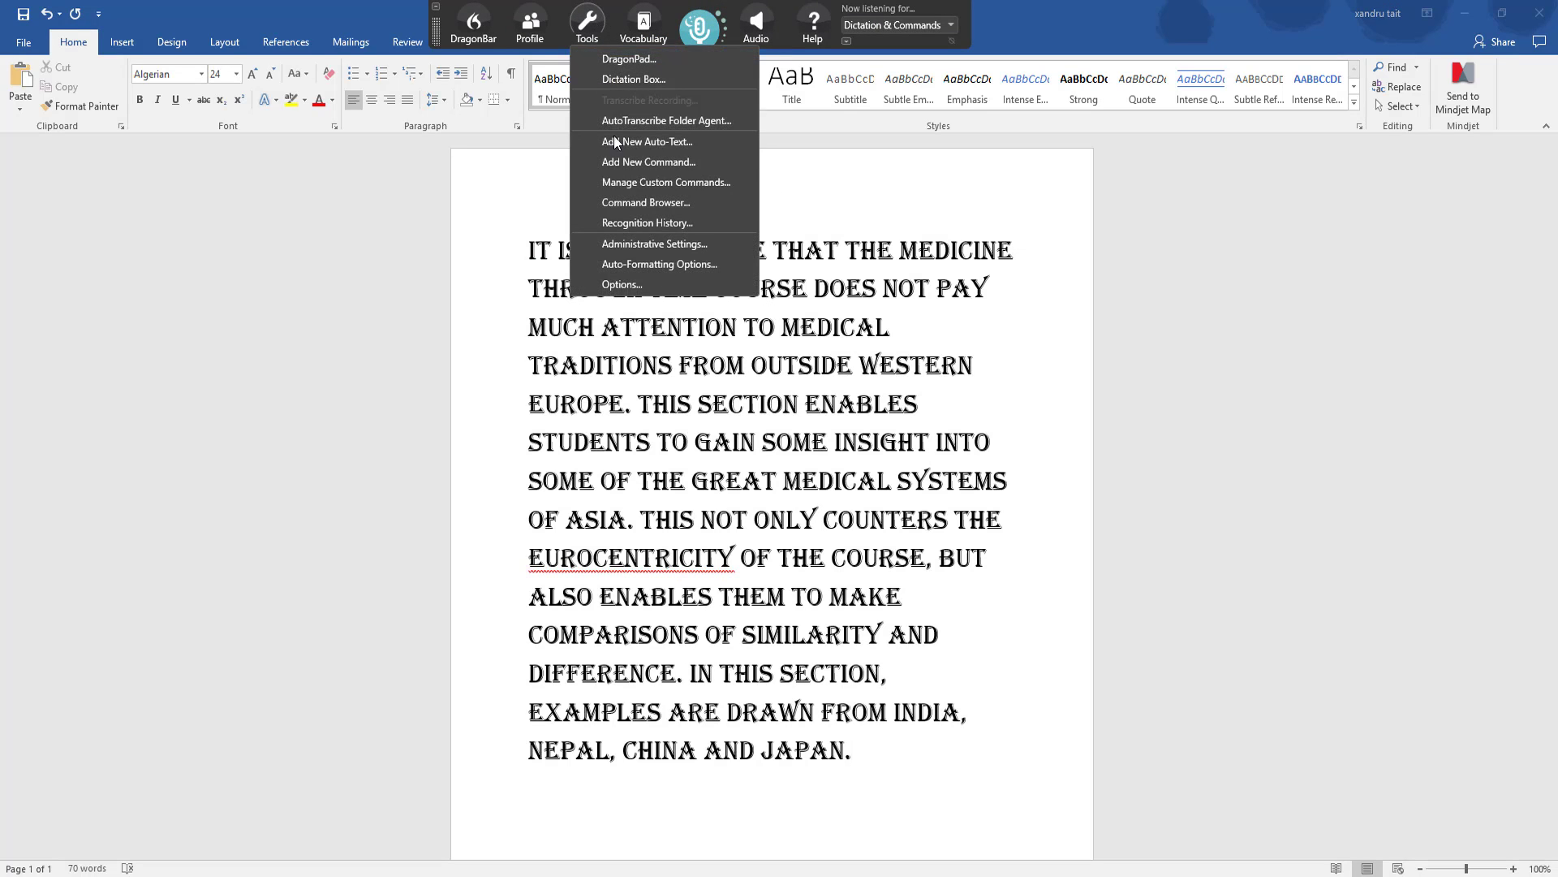
# Step: Set Open Anatomy to Plain Text via Manage Custom Commands, then turn on the microphone and select all document text
pyautogui.click(623, 182)
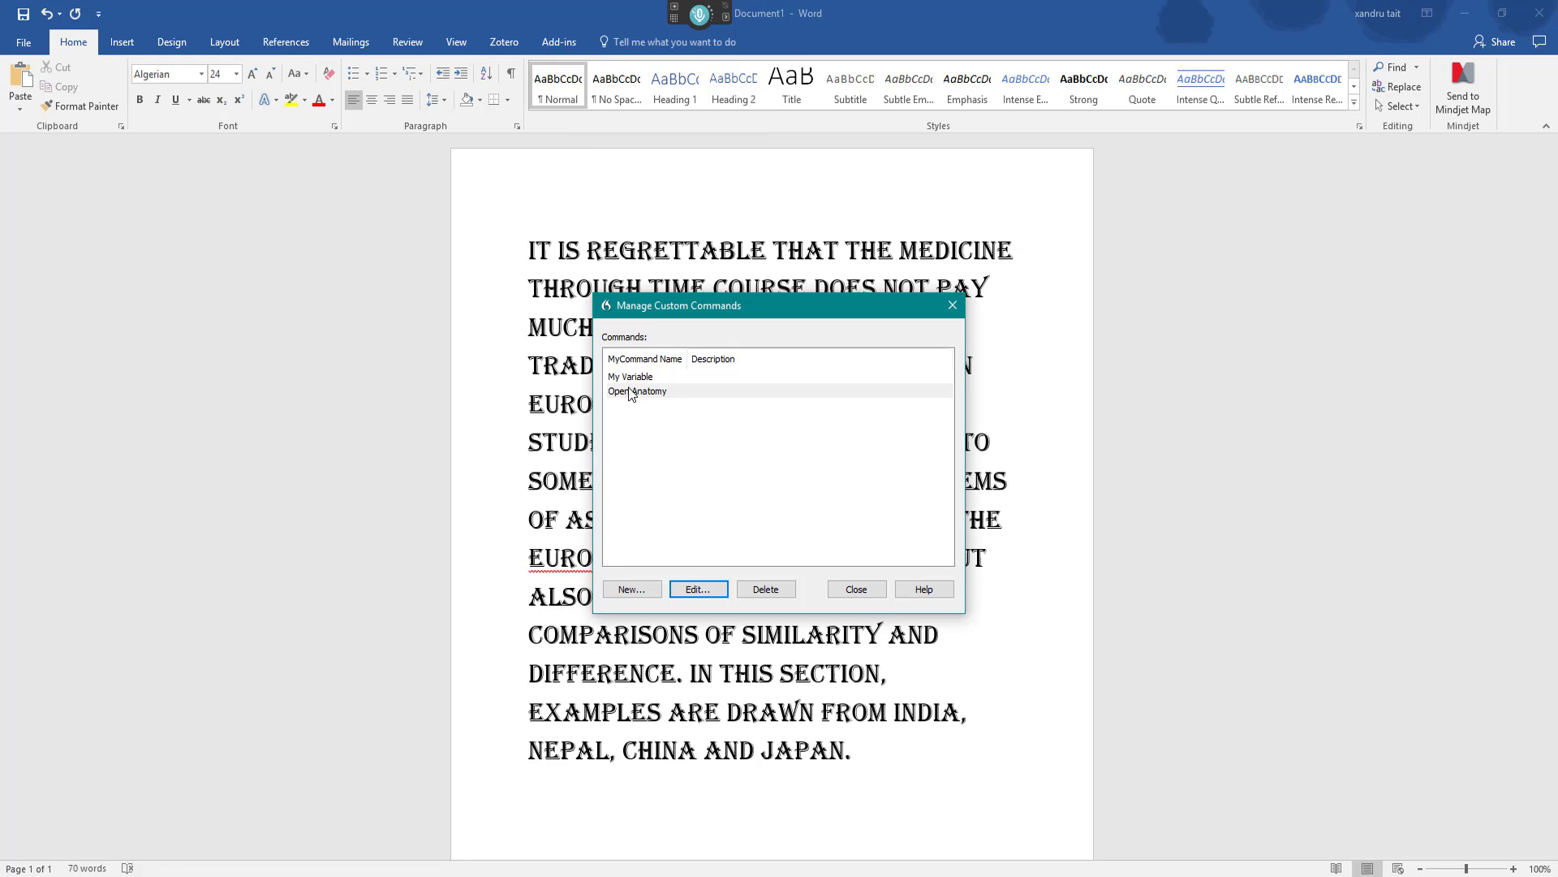
pyautogui.click(698, 590)
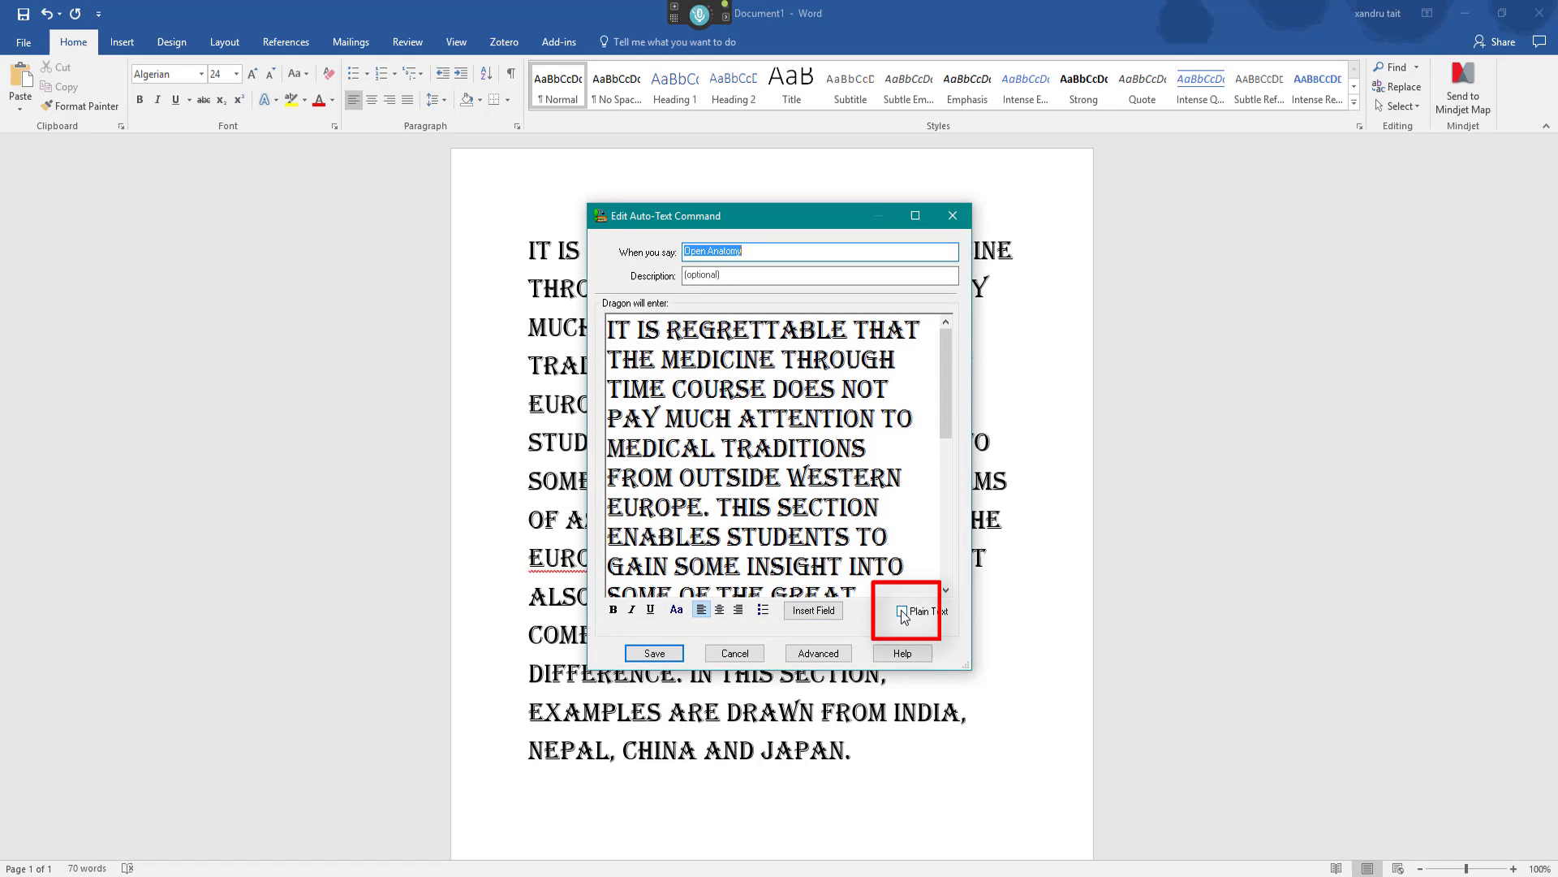
pyautogui.click(903, 612)
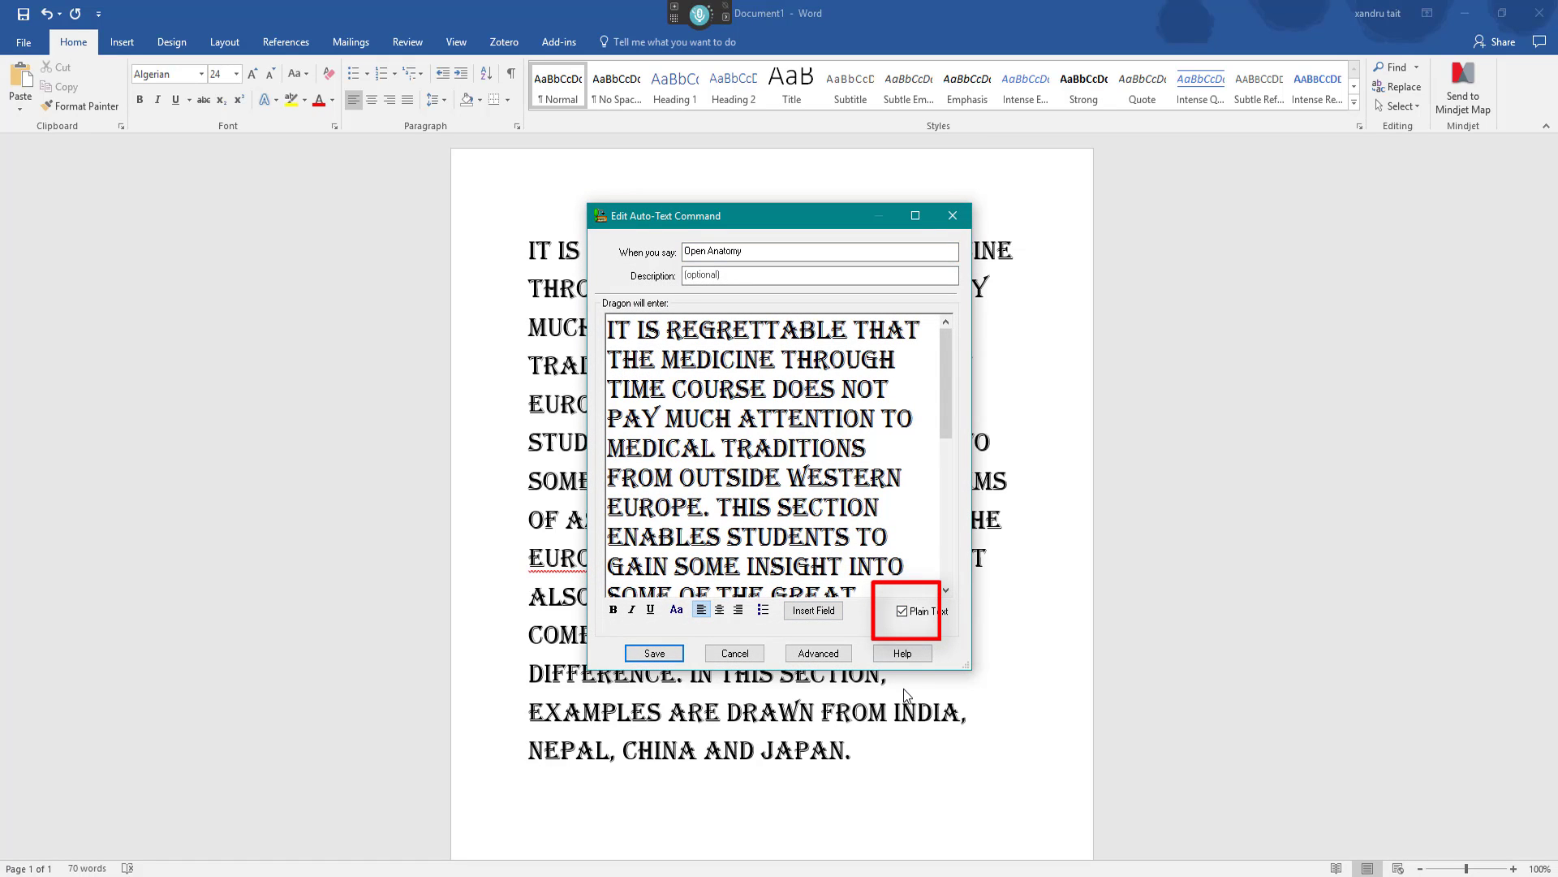
pyautogui.click(655, 653)
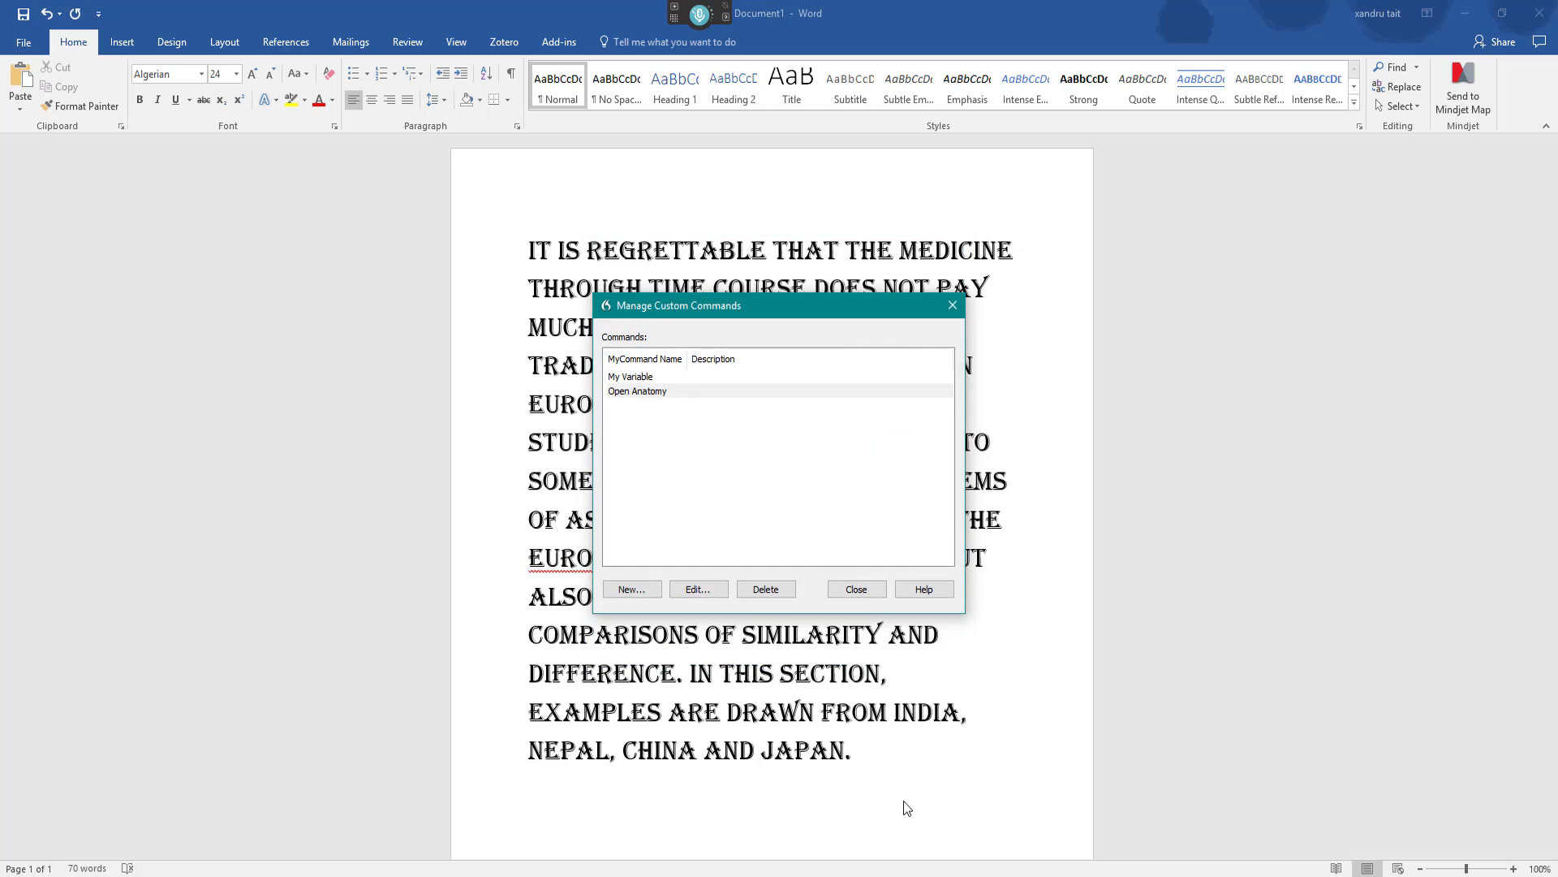
pyautogui.click(852, 591)
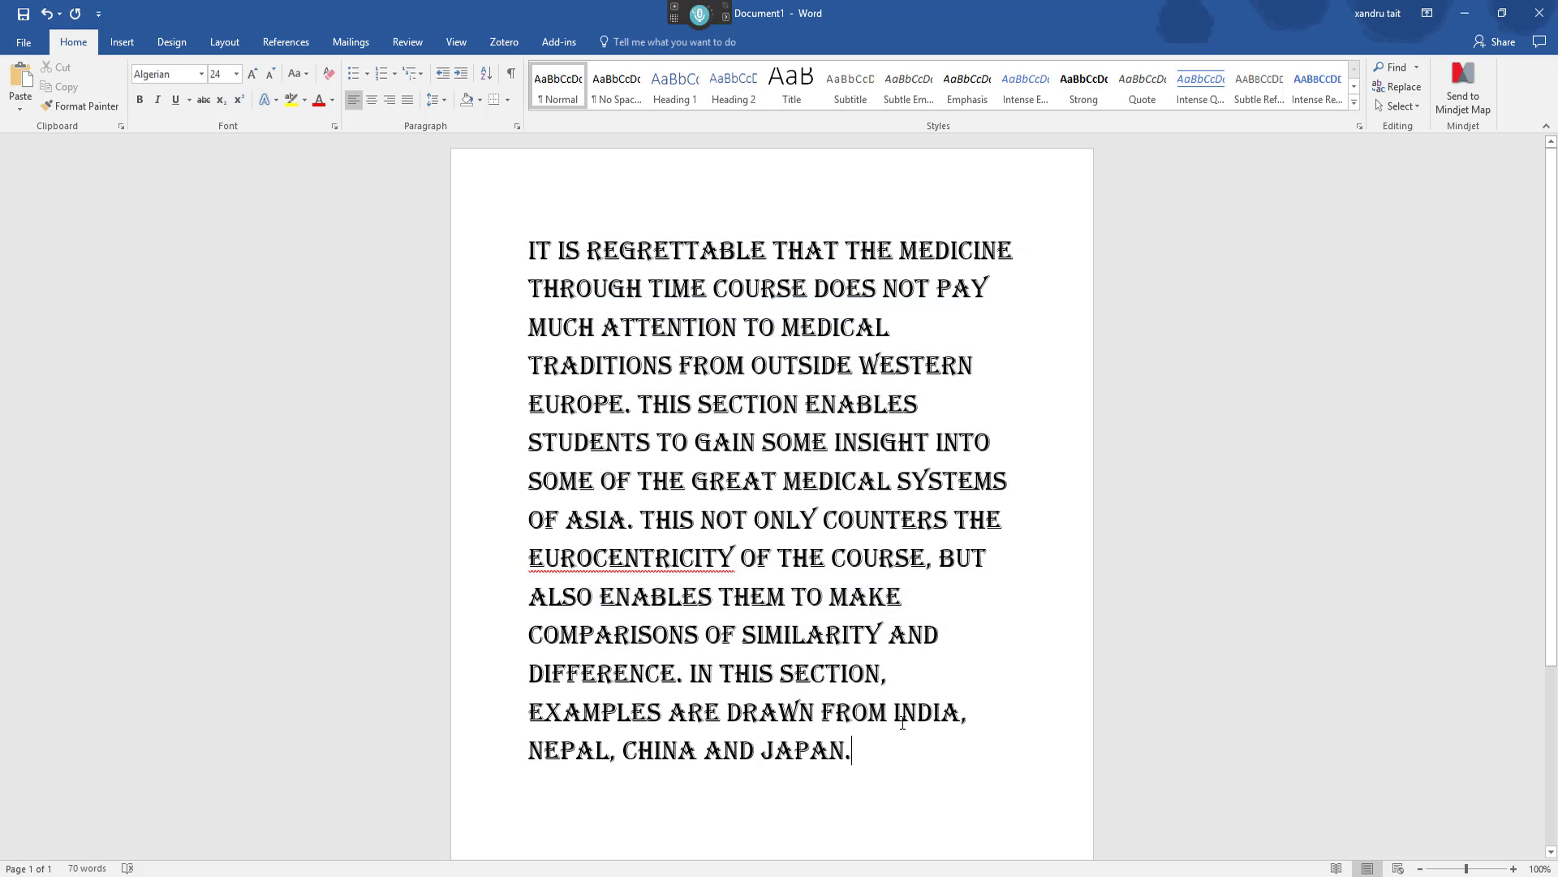
pyautogui.press('KP_Add')
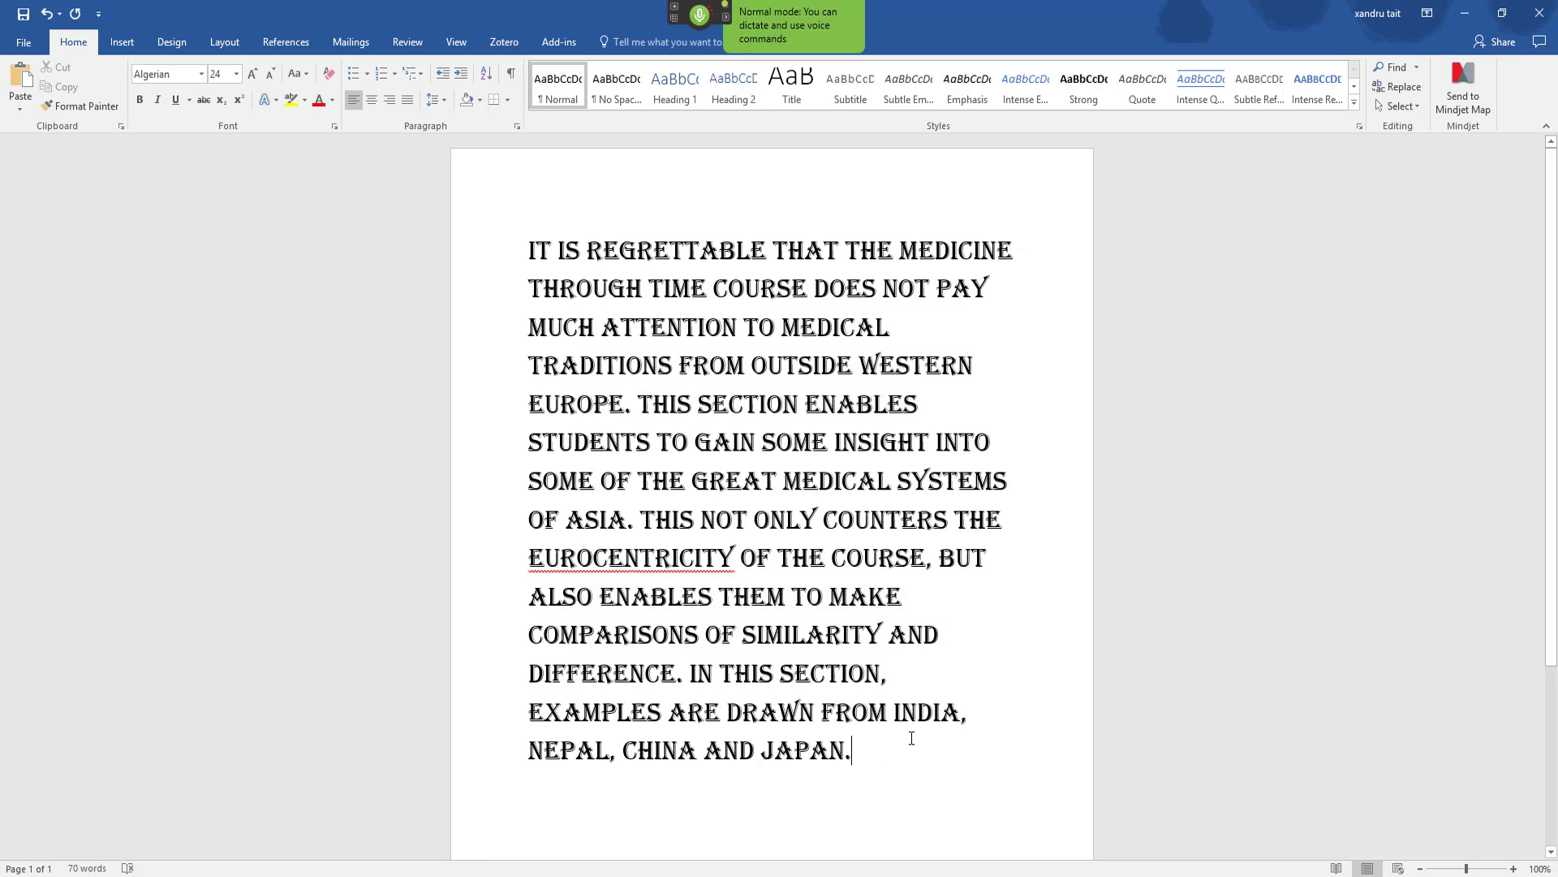
pyautogui.hotkey('ctrl', 'a')
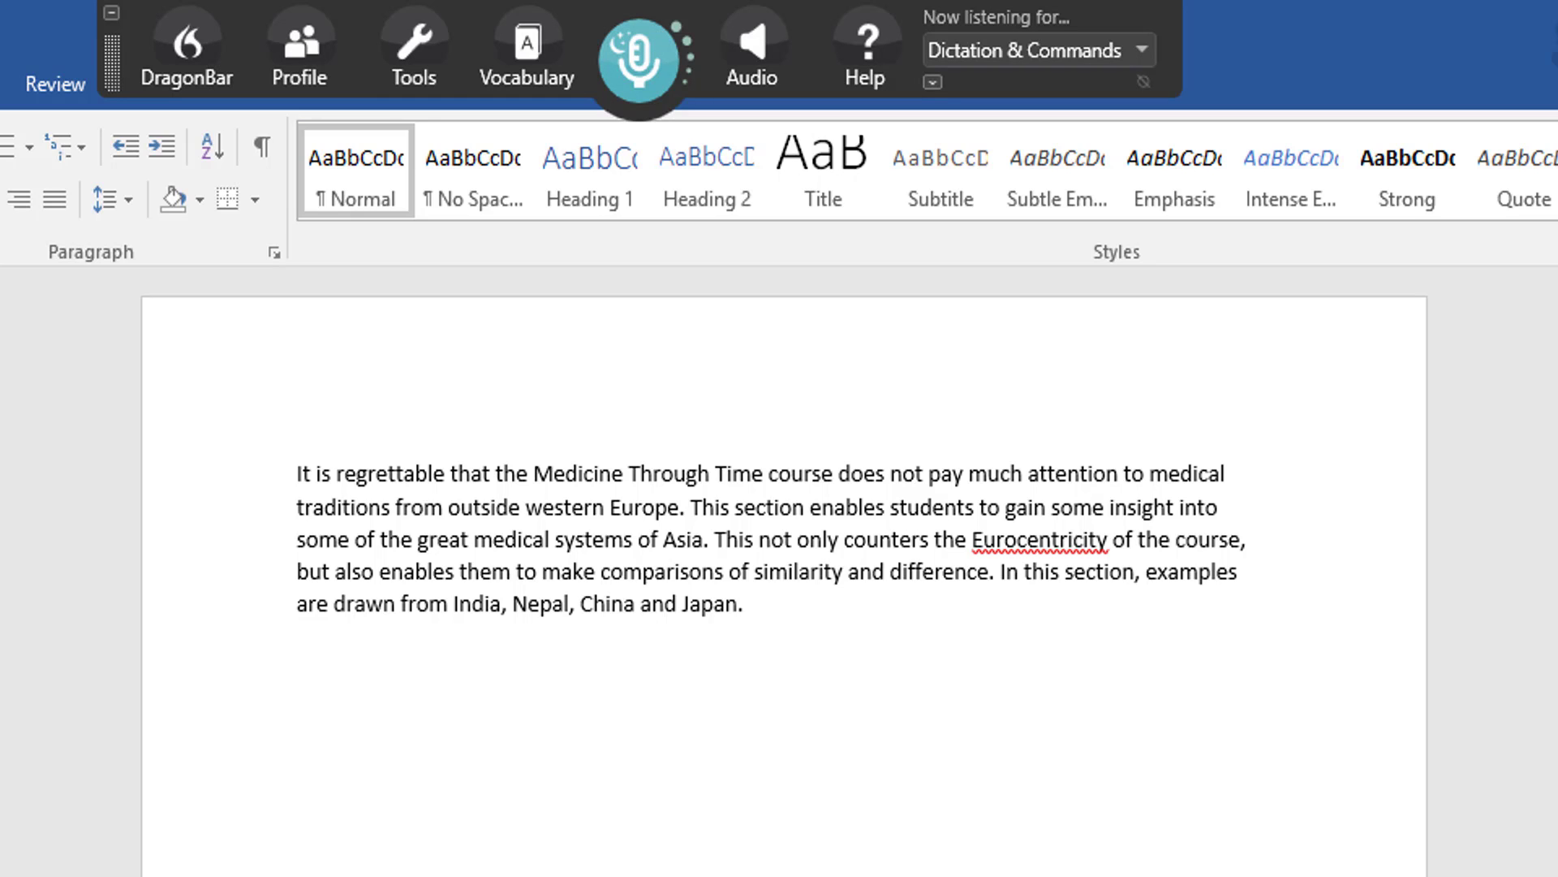
# Step: Start a new command whose content begins with 'My Name' followed by a variable placeholder
pyautogui.click(411, 39)
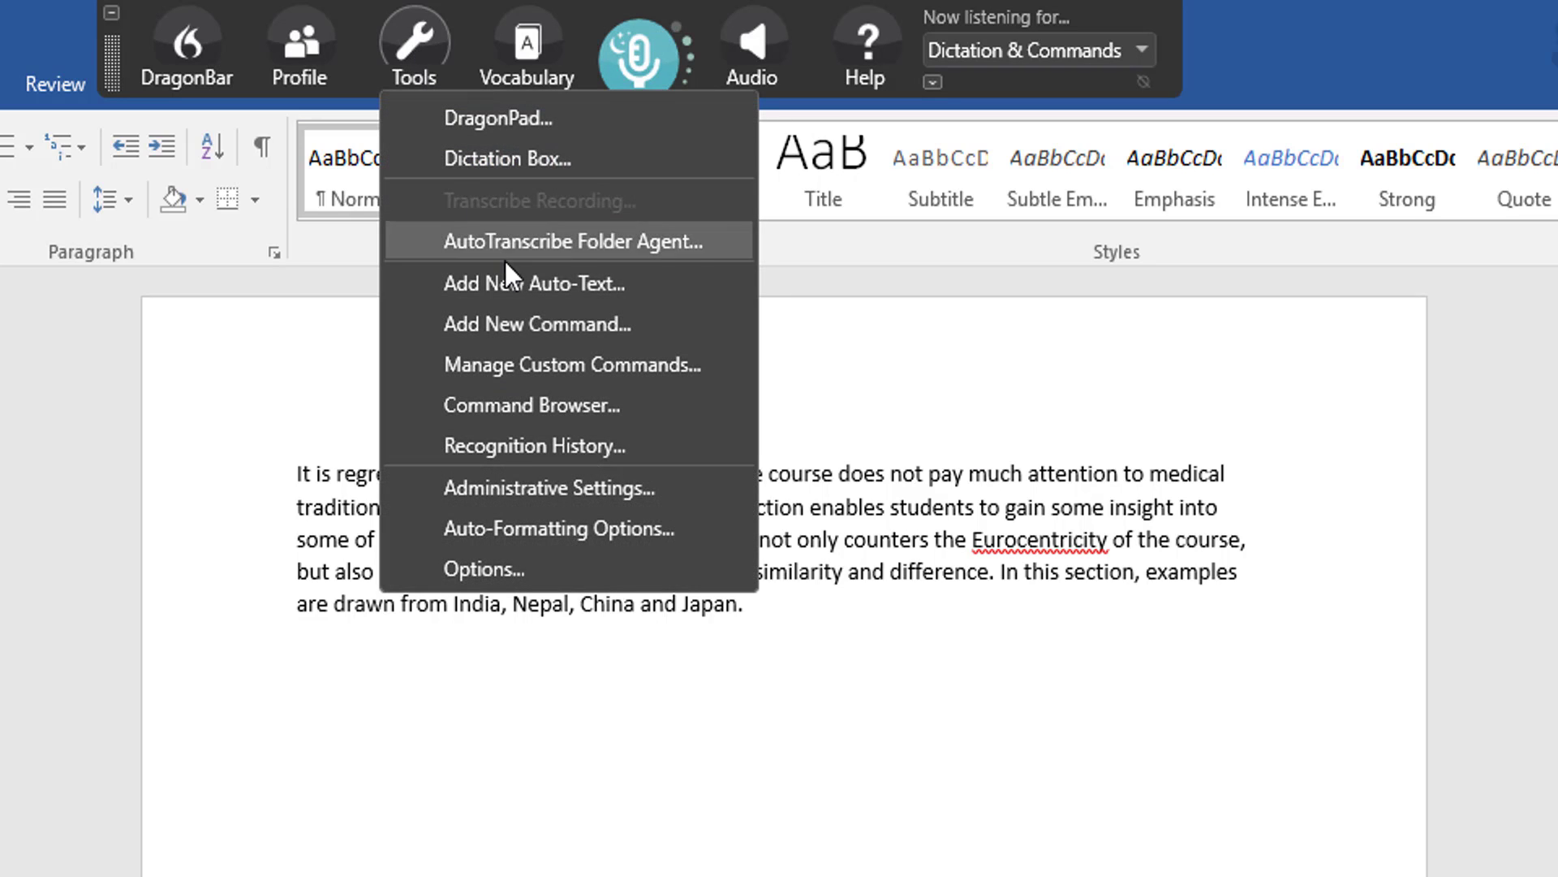
pyautogui.click(534, 321)
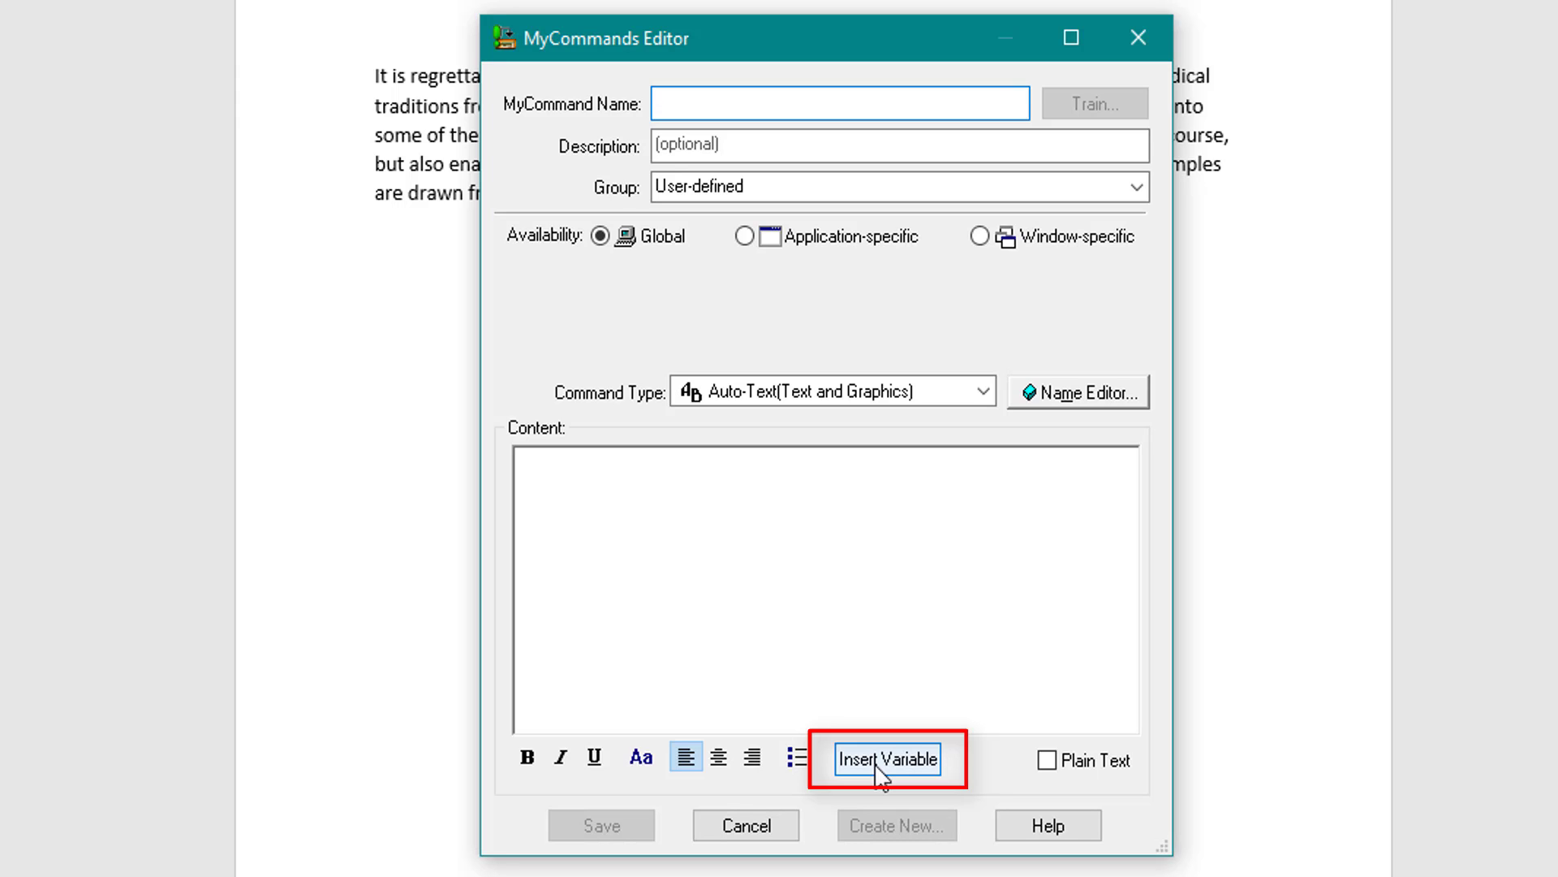
pyautogui.click(571, 480)
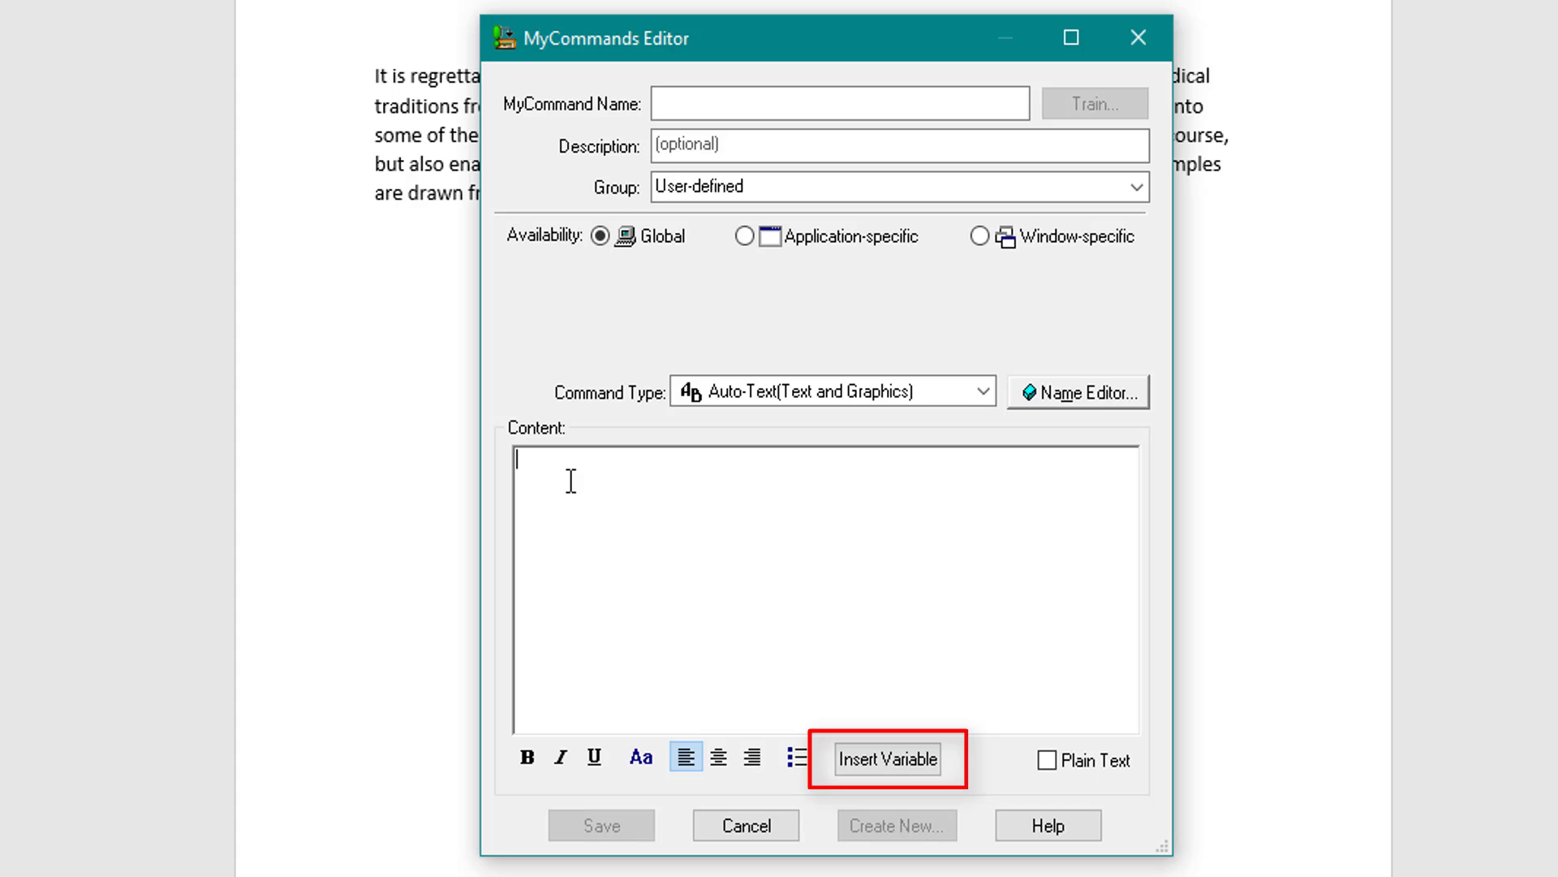
pyautogui.write('My Name')
pyautogui.click(895, 756)
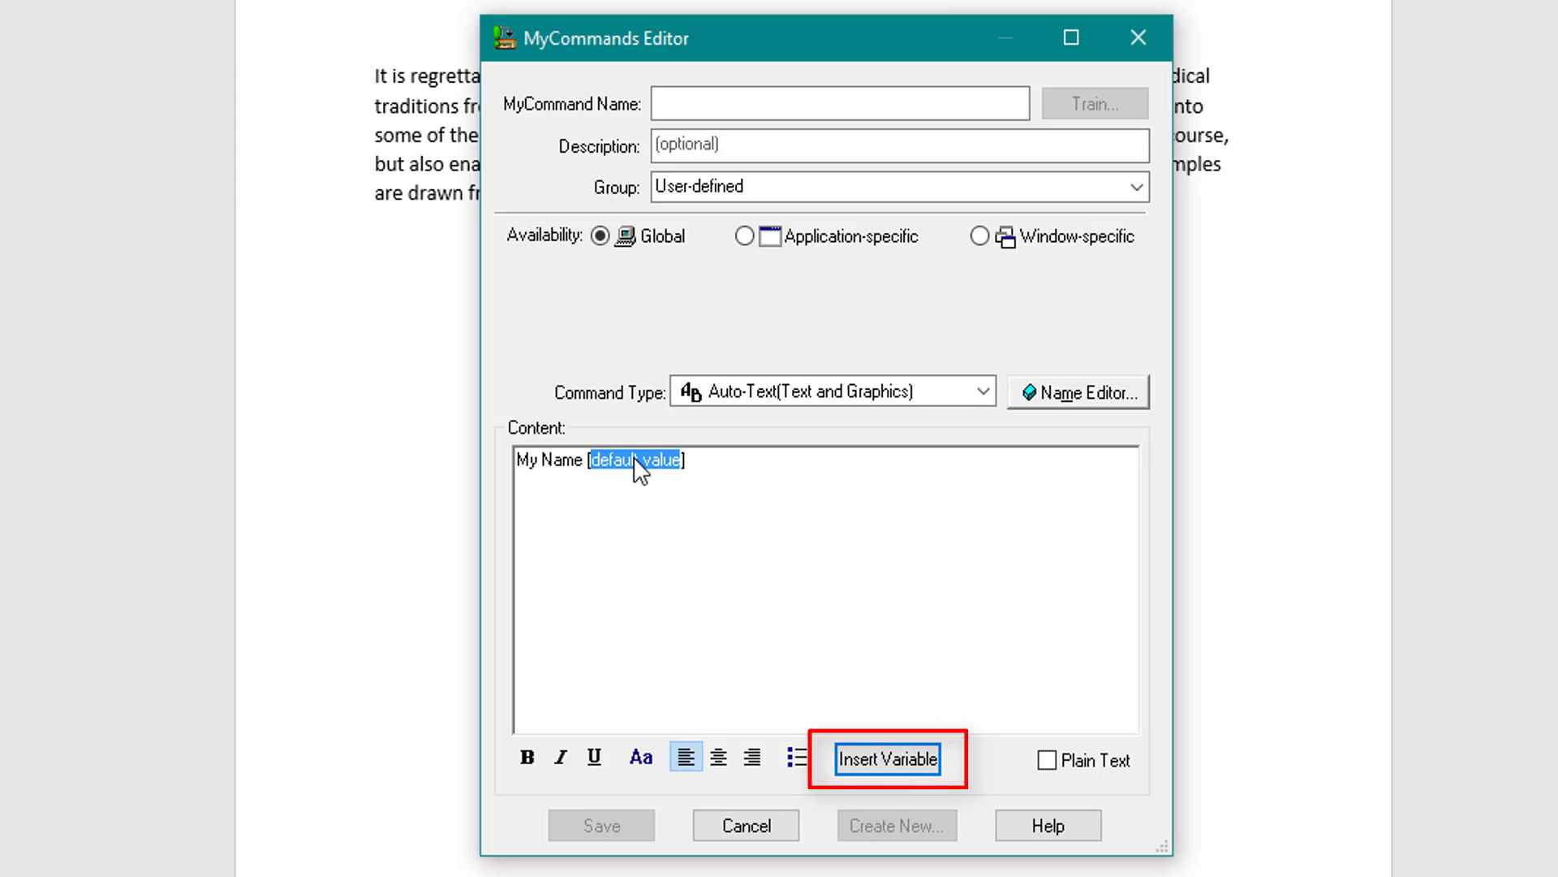
pyautogui.click(698, 461)
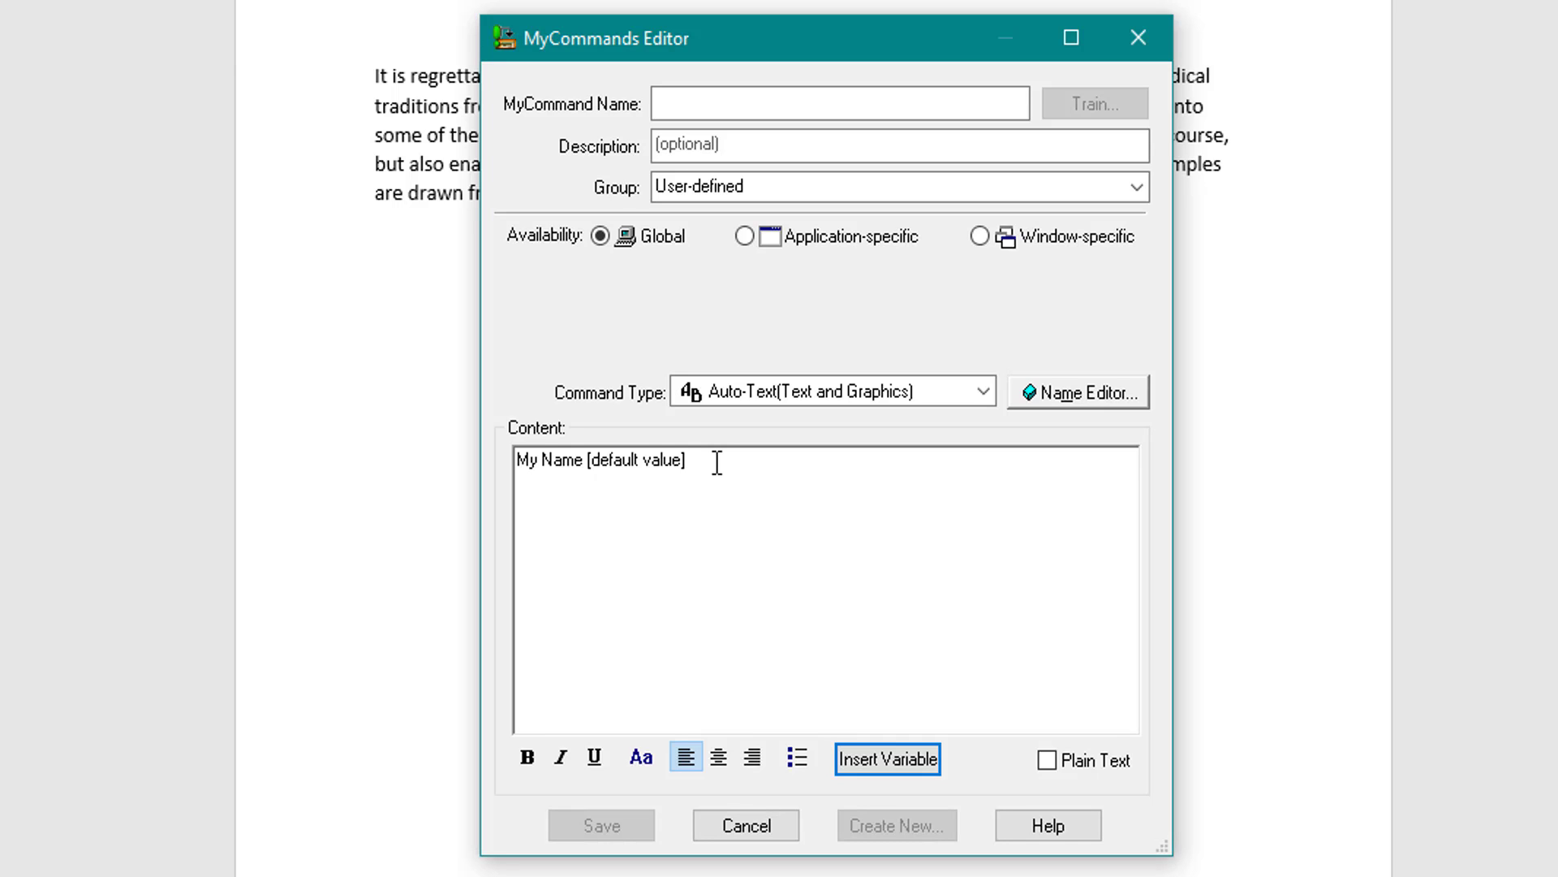
pyautogui.press('Return')
# Step: Add an 'Address' line with its own variable placeholder below My Name
pyautogui.write('Dd')
pyautogui.press('BackSpace')
pyautogui.press('BackSpace')
pyautogui.write('Address')
pyautogui.click(899, 767)
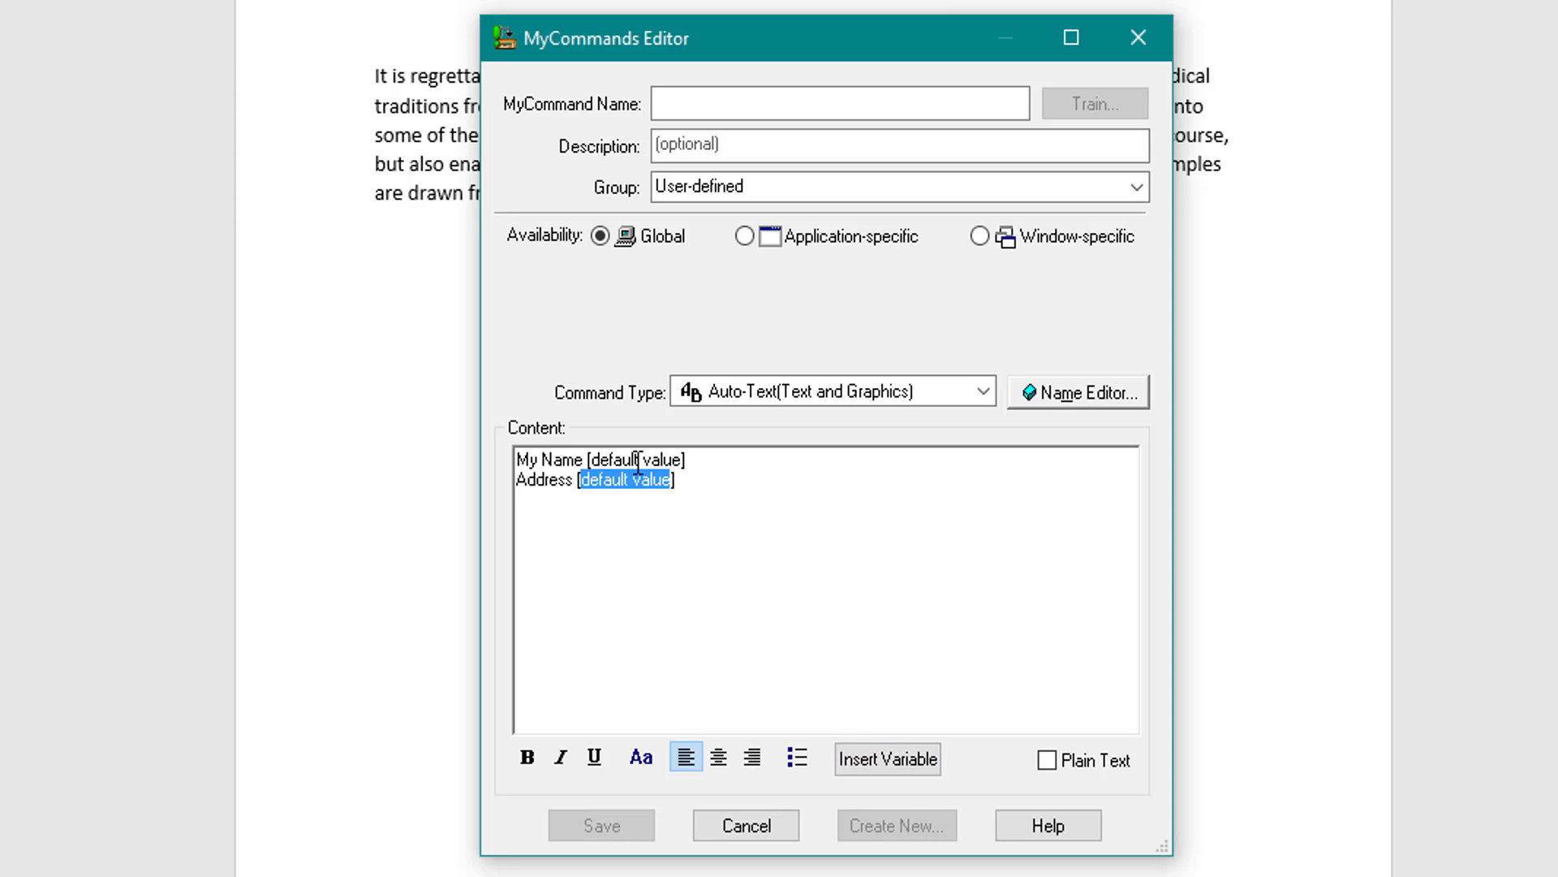
pyautogui.click(696, 479)
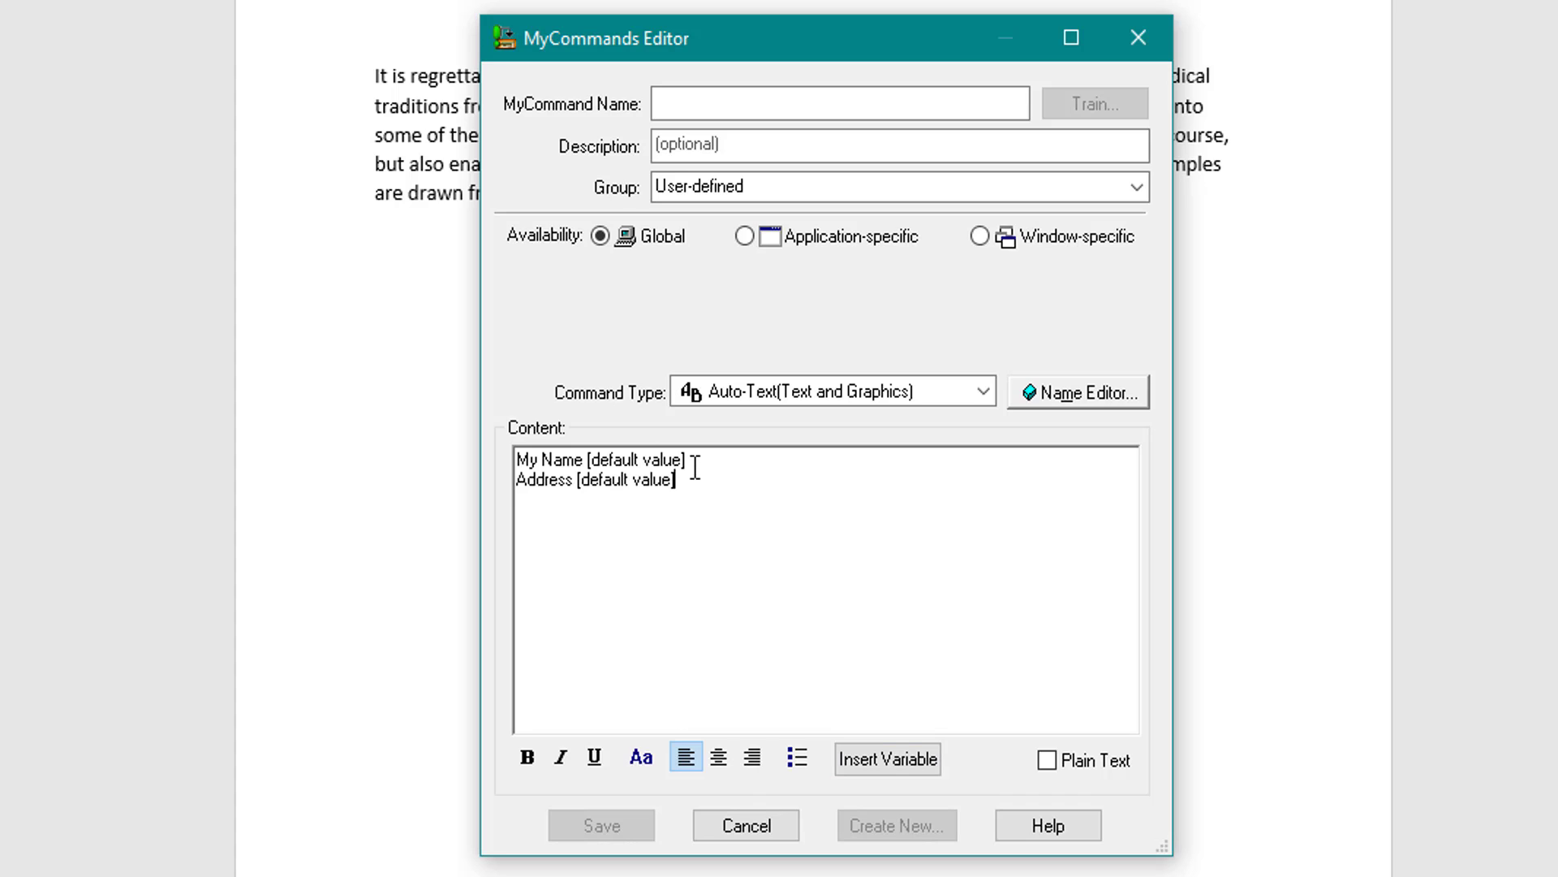
pyautogui.press('Return')
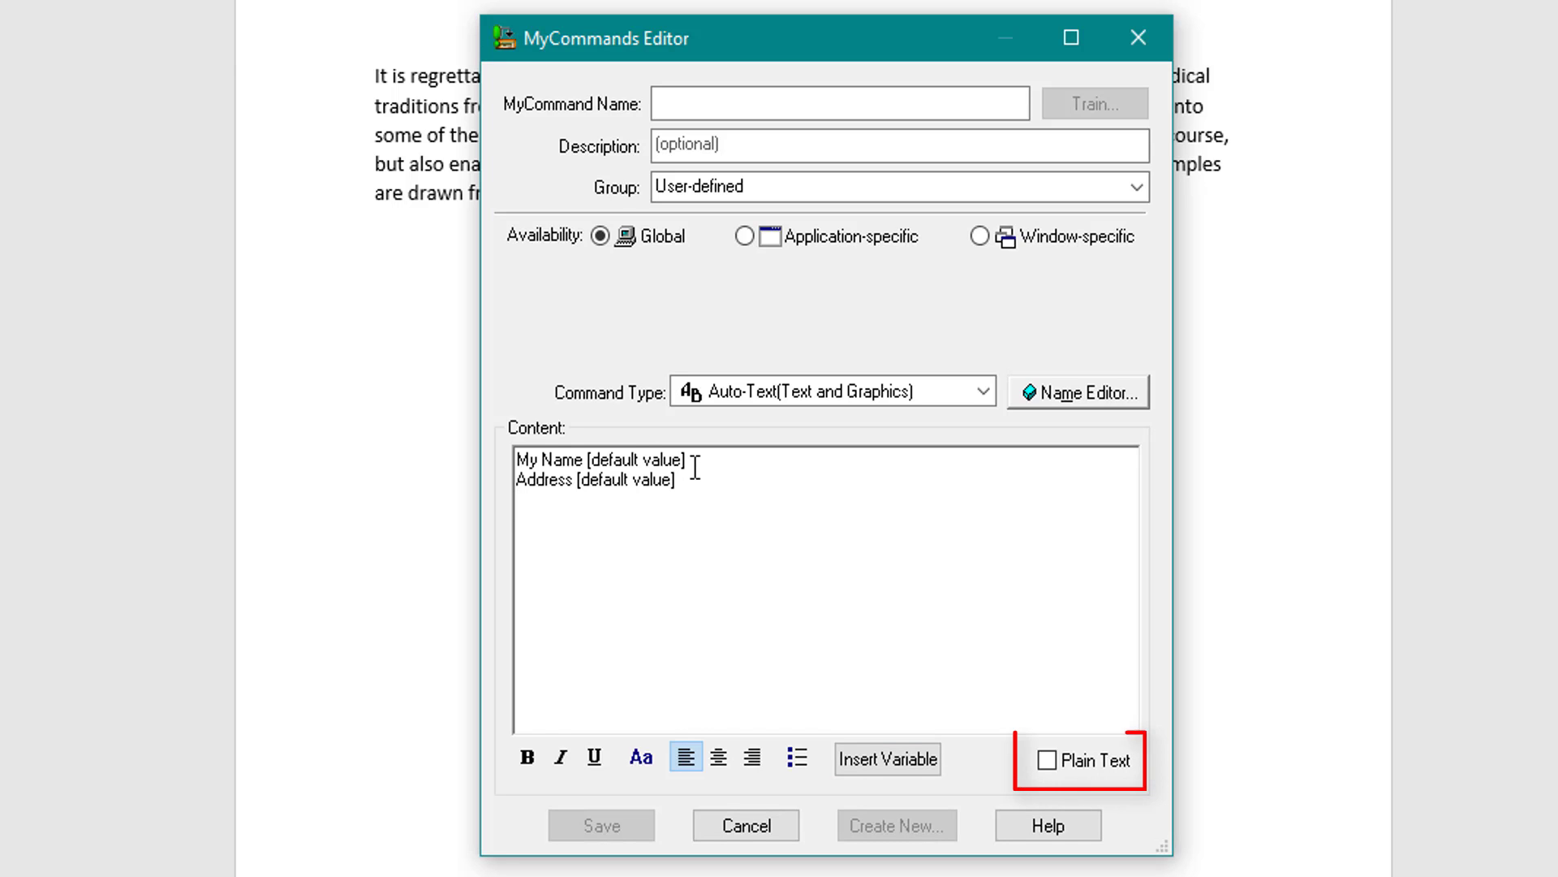
# Step: Make the content plain text, name the command 'A template', and save it
pyautogui.click(1047, 760)
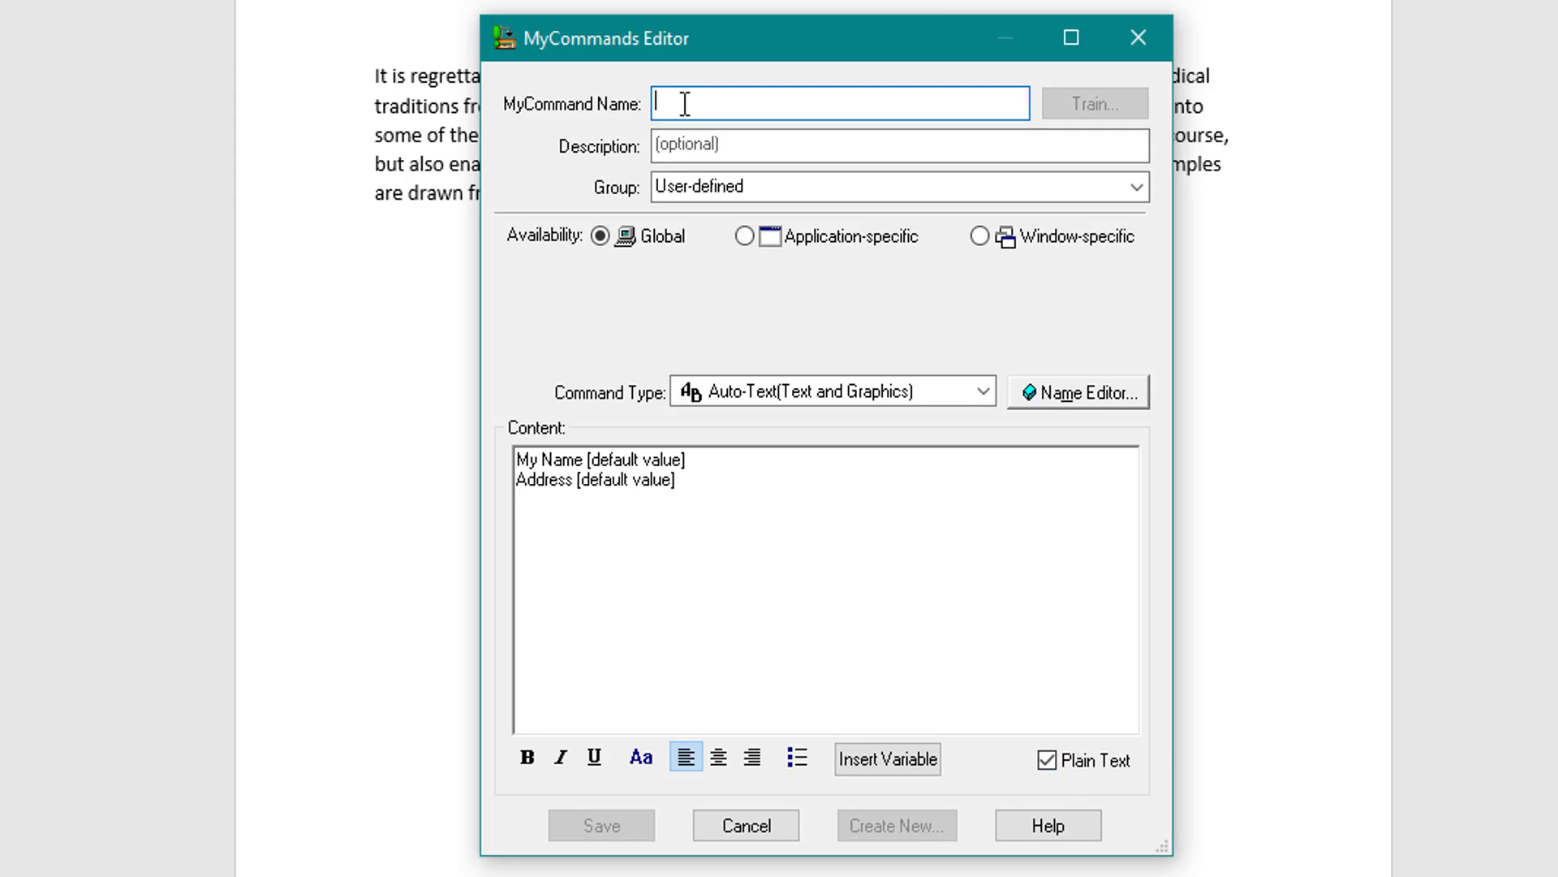
pyautogui.click(700, 103)
pyautogui.write('A')
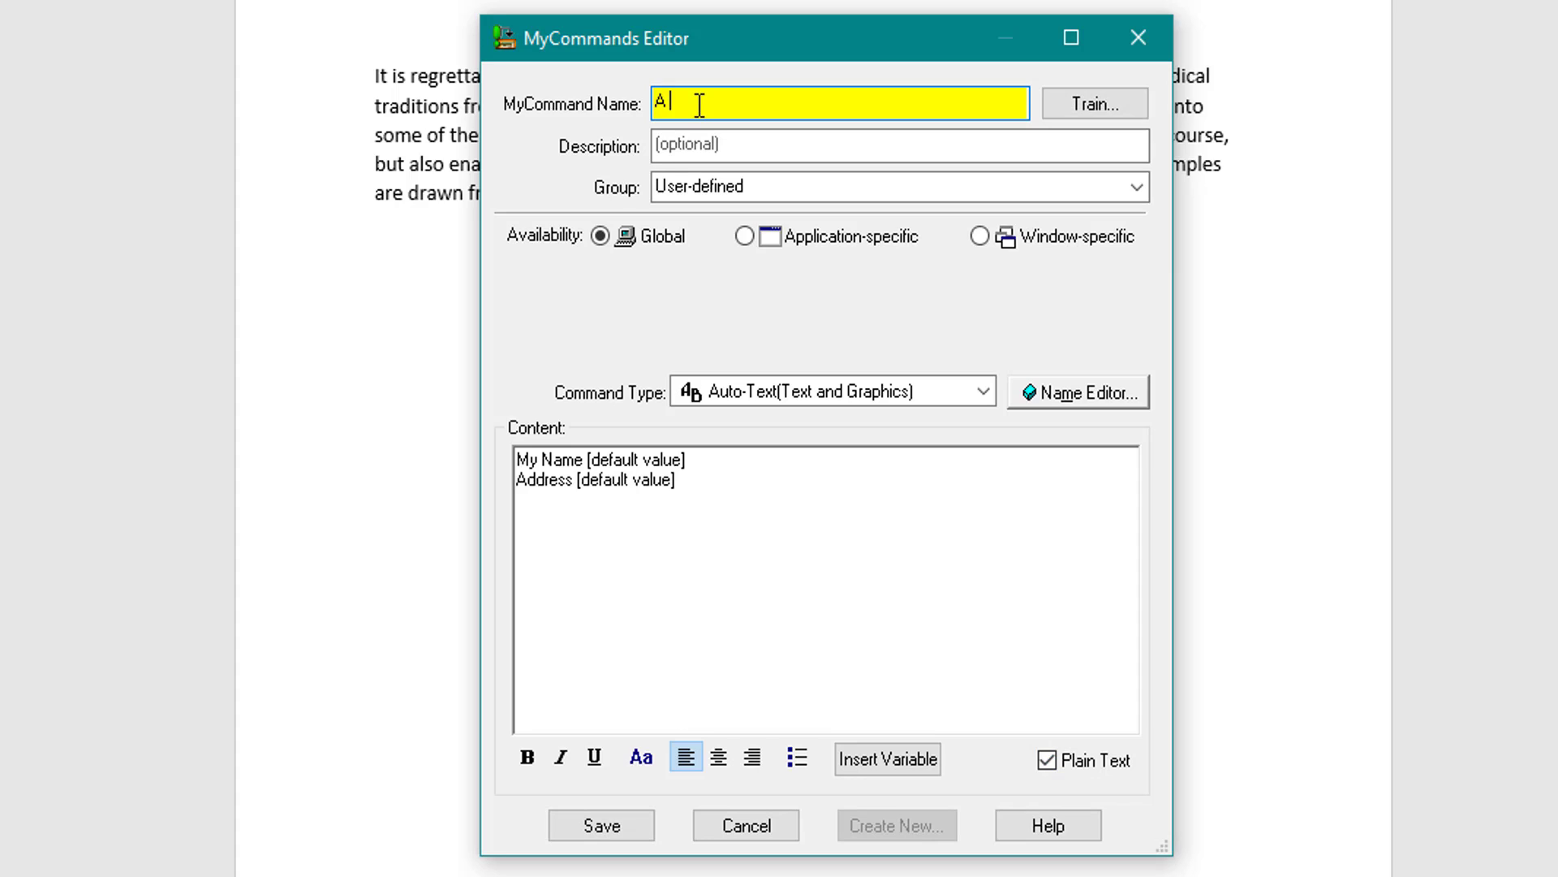
pyautogui.write(' template')
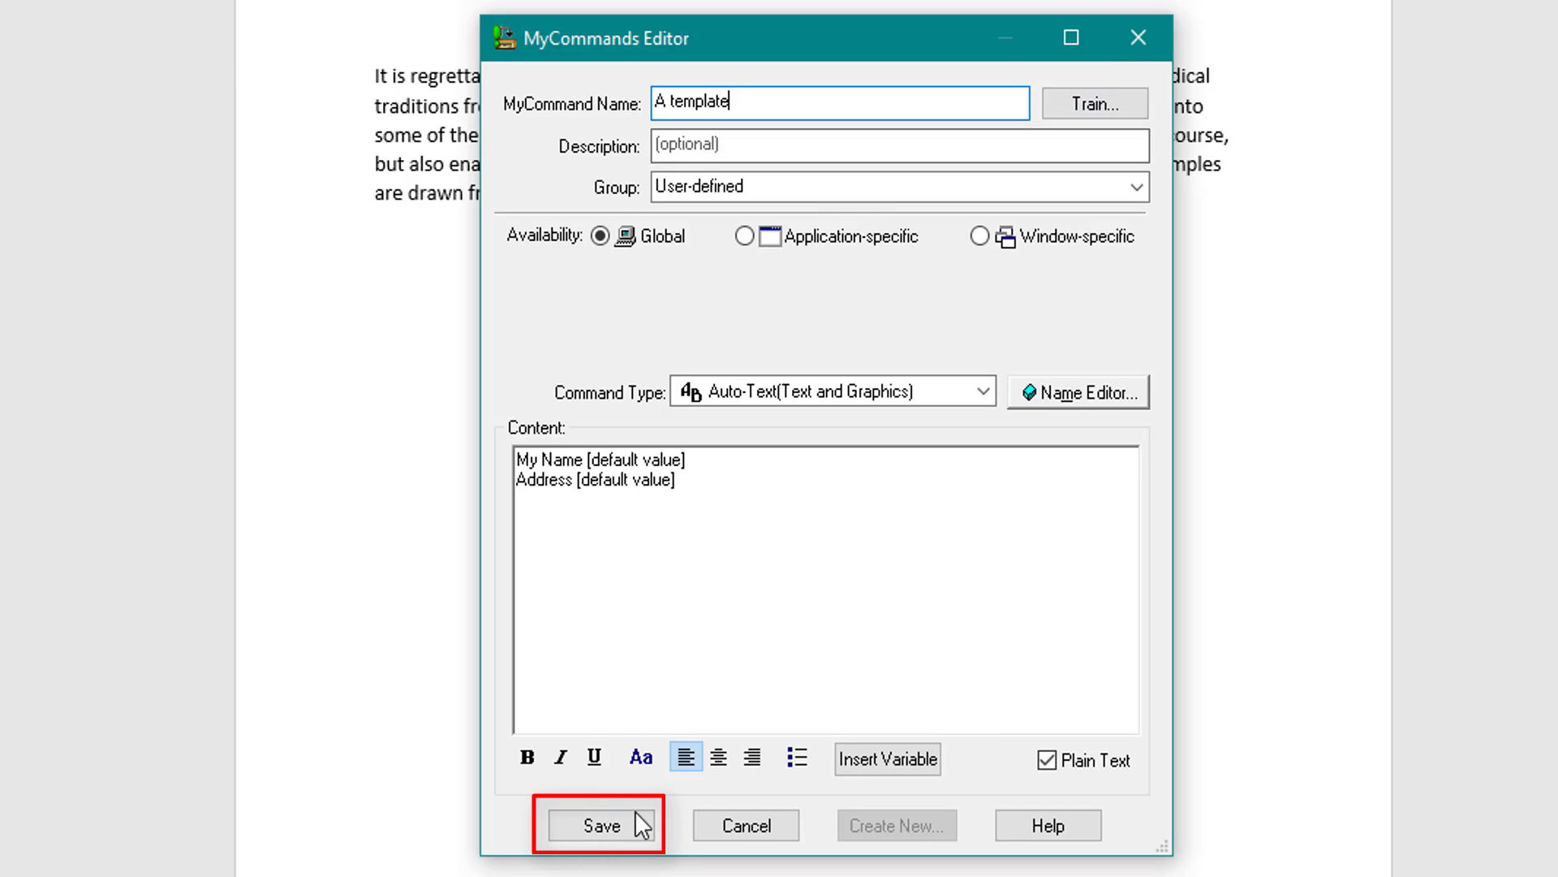
pyautogui.click(613, 825)
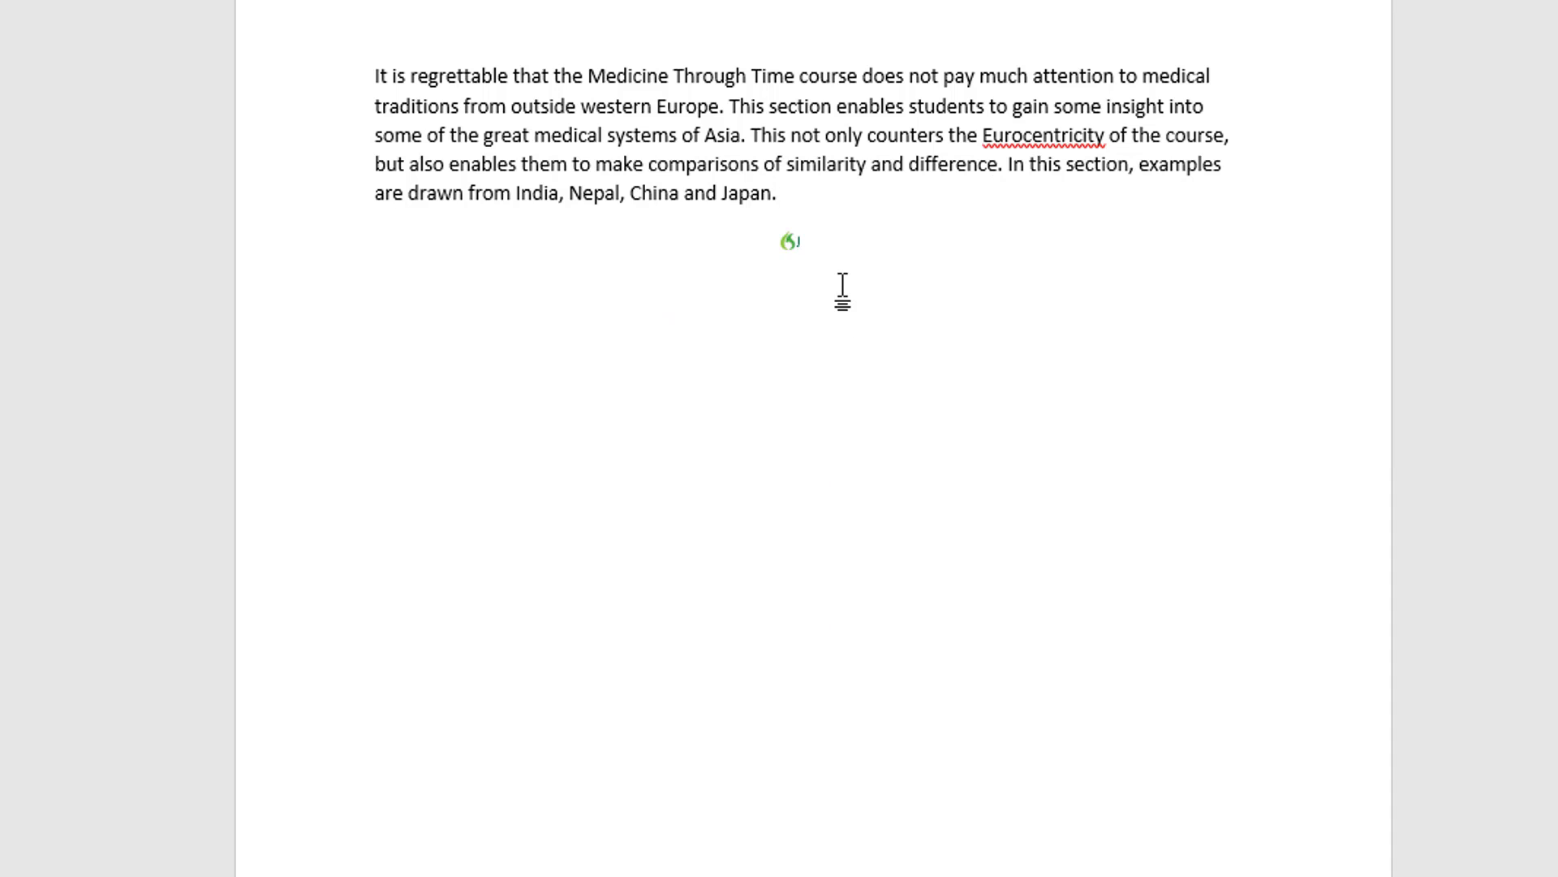
# Step: Start a new line below the paragraph for the template's name and address
pyautogui.press('Return')
pyautogui.press('Return')
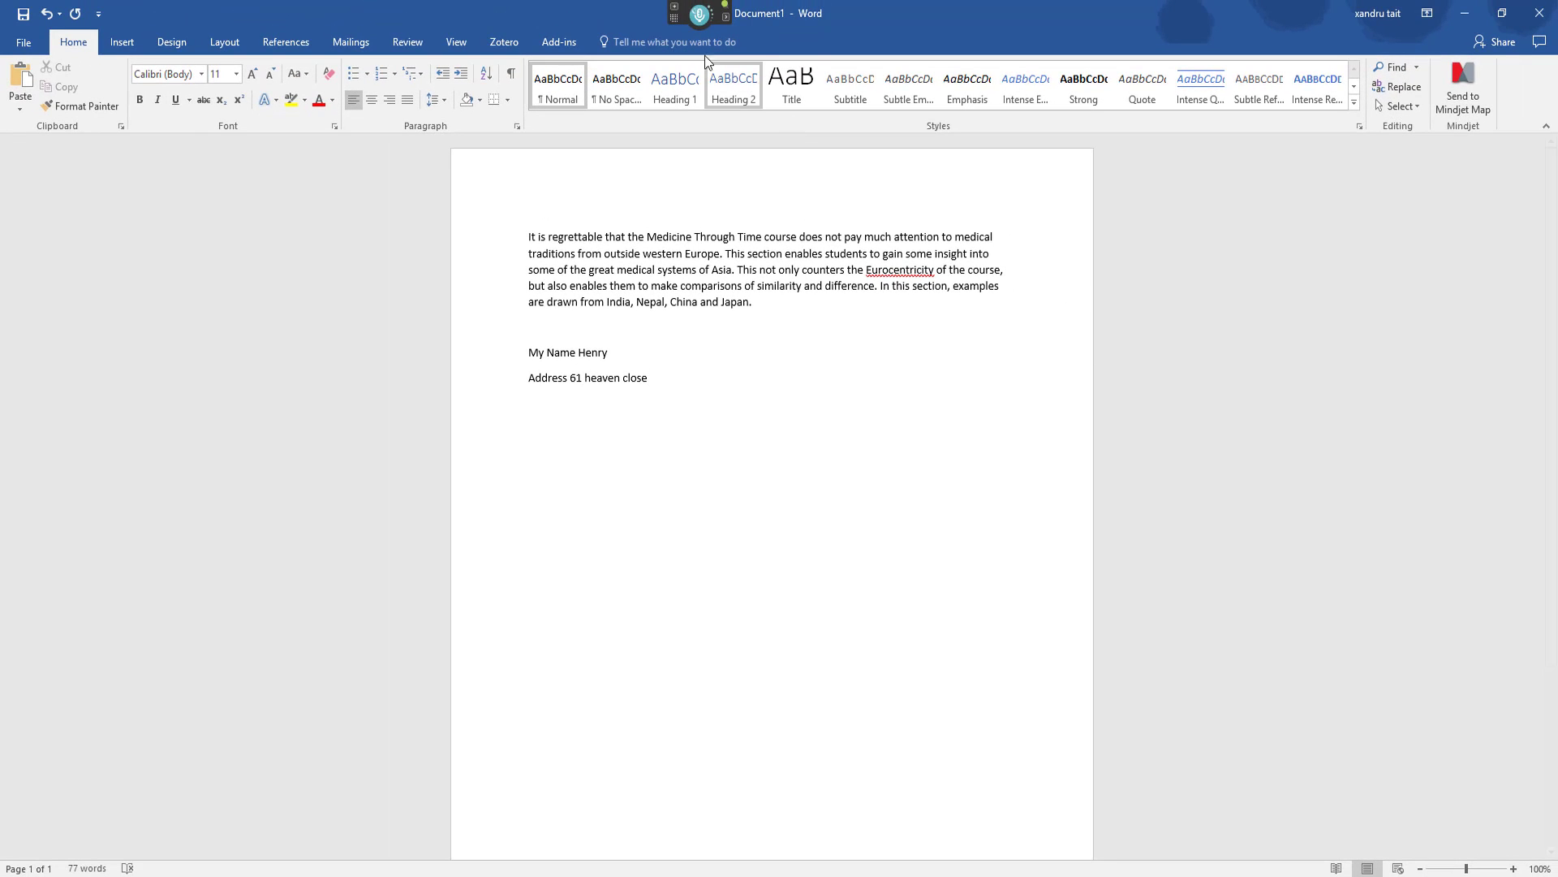
# Step: Open Dragon's Options at the Commands settings and select the left variable delimiter field
pyautogui.moveTo(703, 23)
pyautogui.click(591, 30)
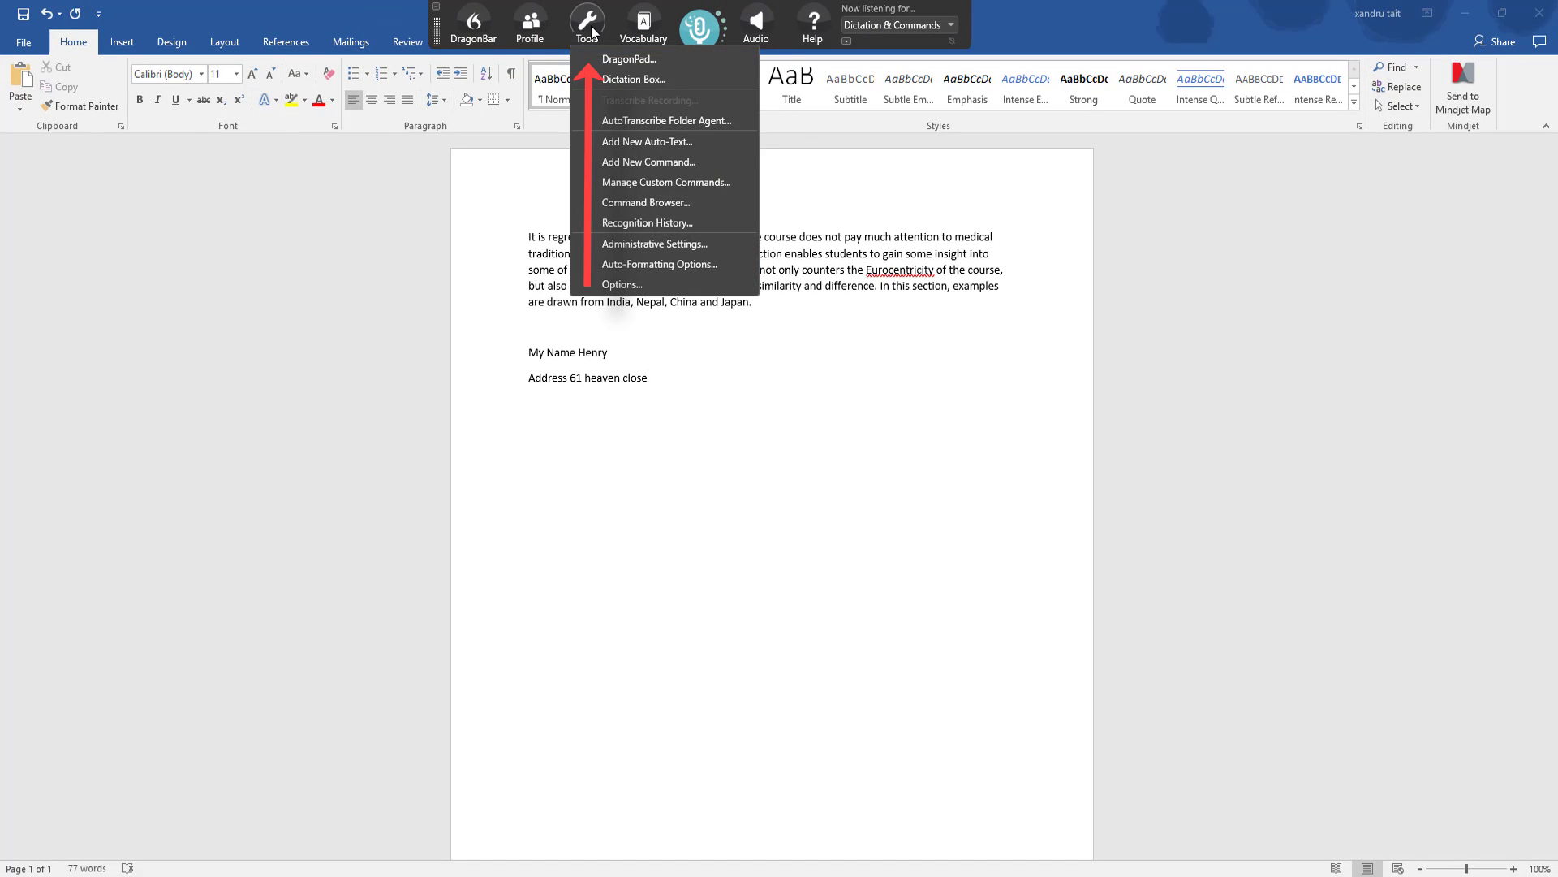
pyautogui.click(685, 290)
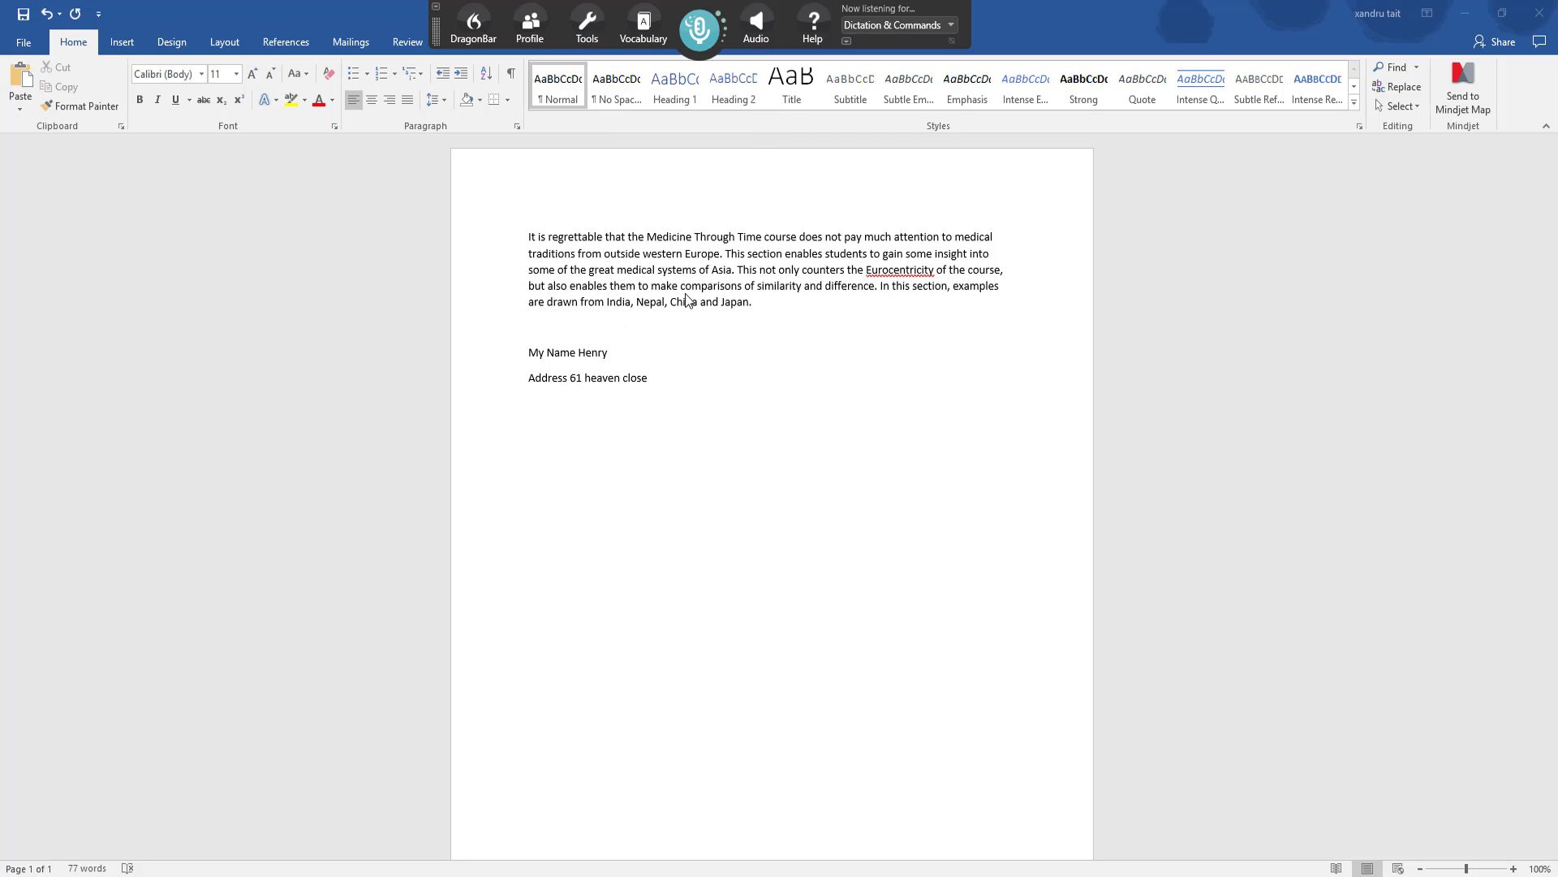
pyautogui.click(654, 230)
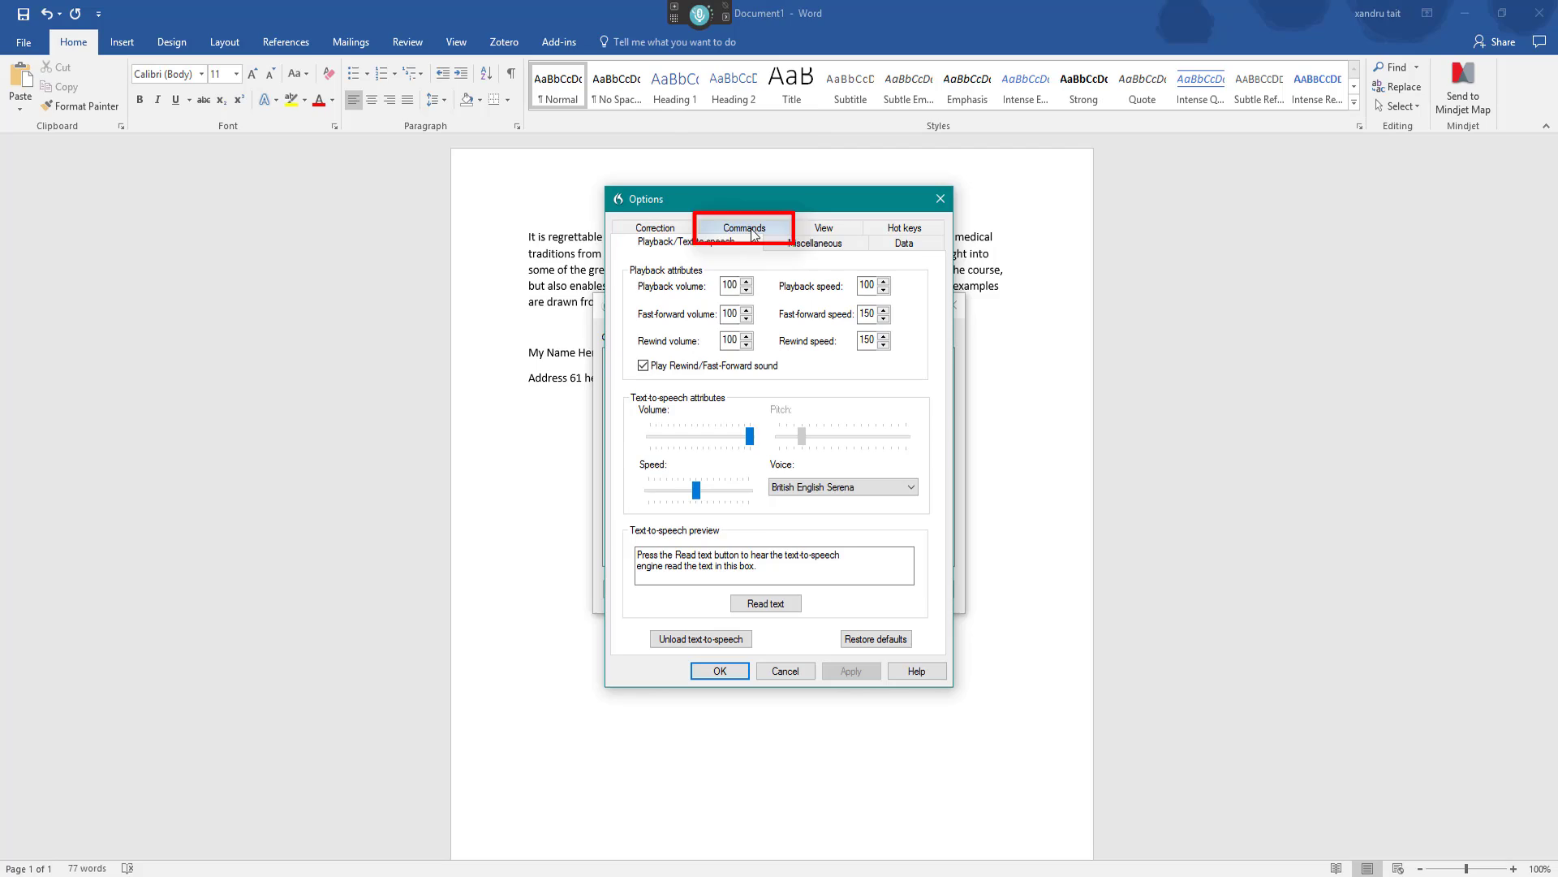
pyautogui.click(750, 230)
pyautogui.click(700, 546)
pyautogui.click(681, 620)
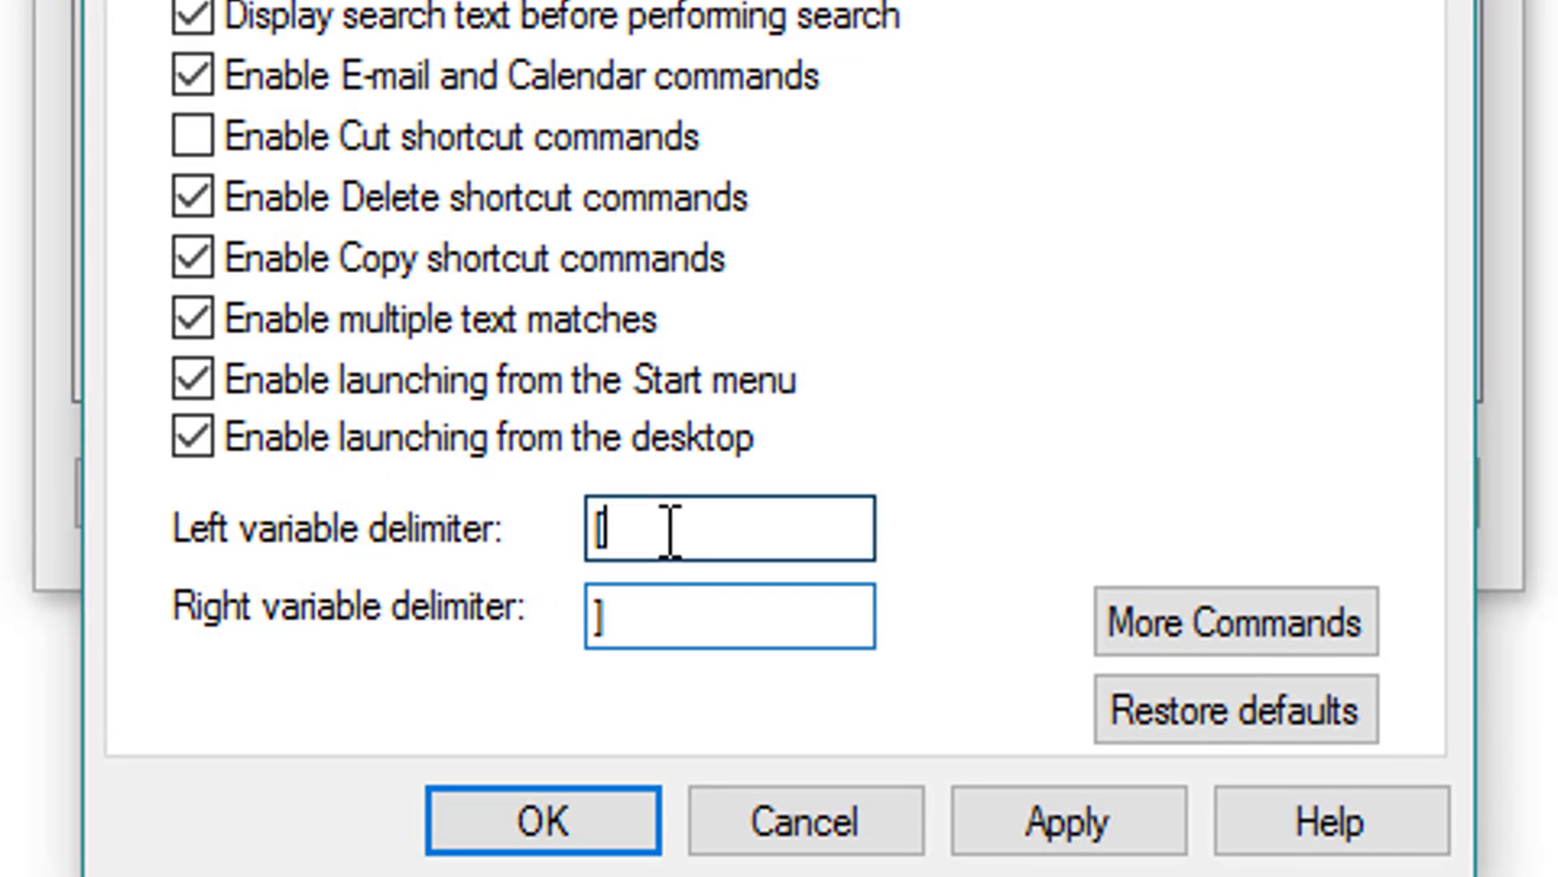
pyautogui.click(671, 532)
pyautogui.click(660, 628)
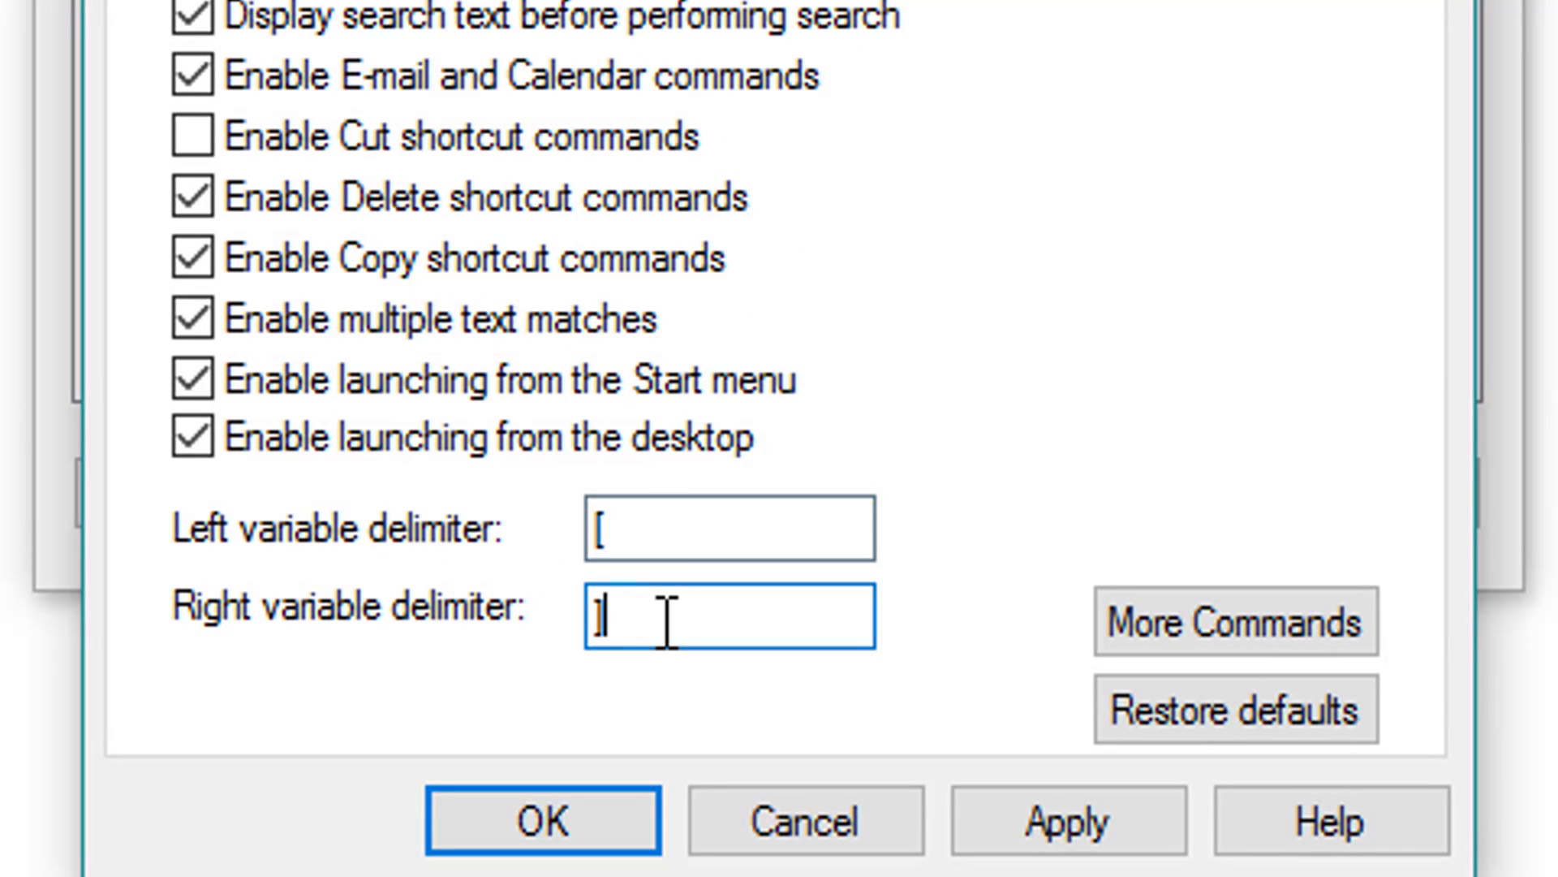
pyautogui.click(654, 532)
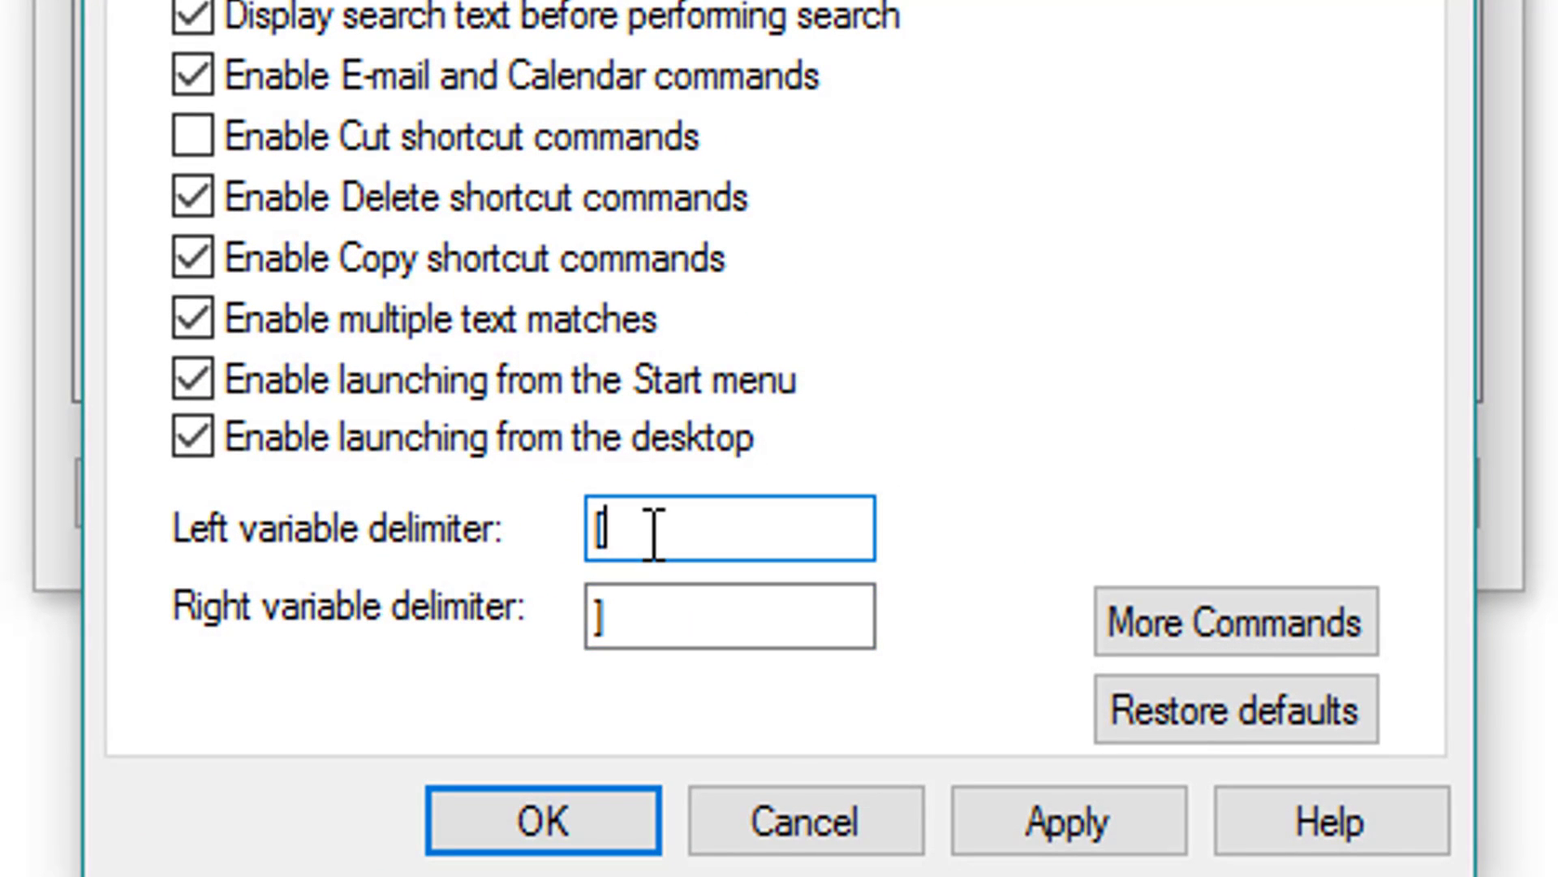
pyautogui.click(658, 607)
pyautogui.click(651, 531)
# Step: Try setting both variable delimiters to & and dismiss the invalid delimiters warning
pyautogui.press('BackSpace')
pyautogui.write('&')
pyautogui.press('Tab')
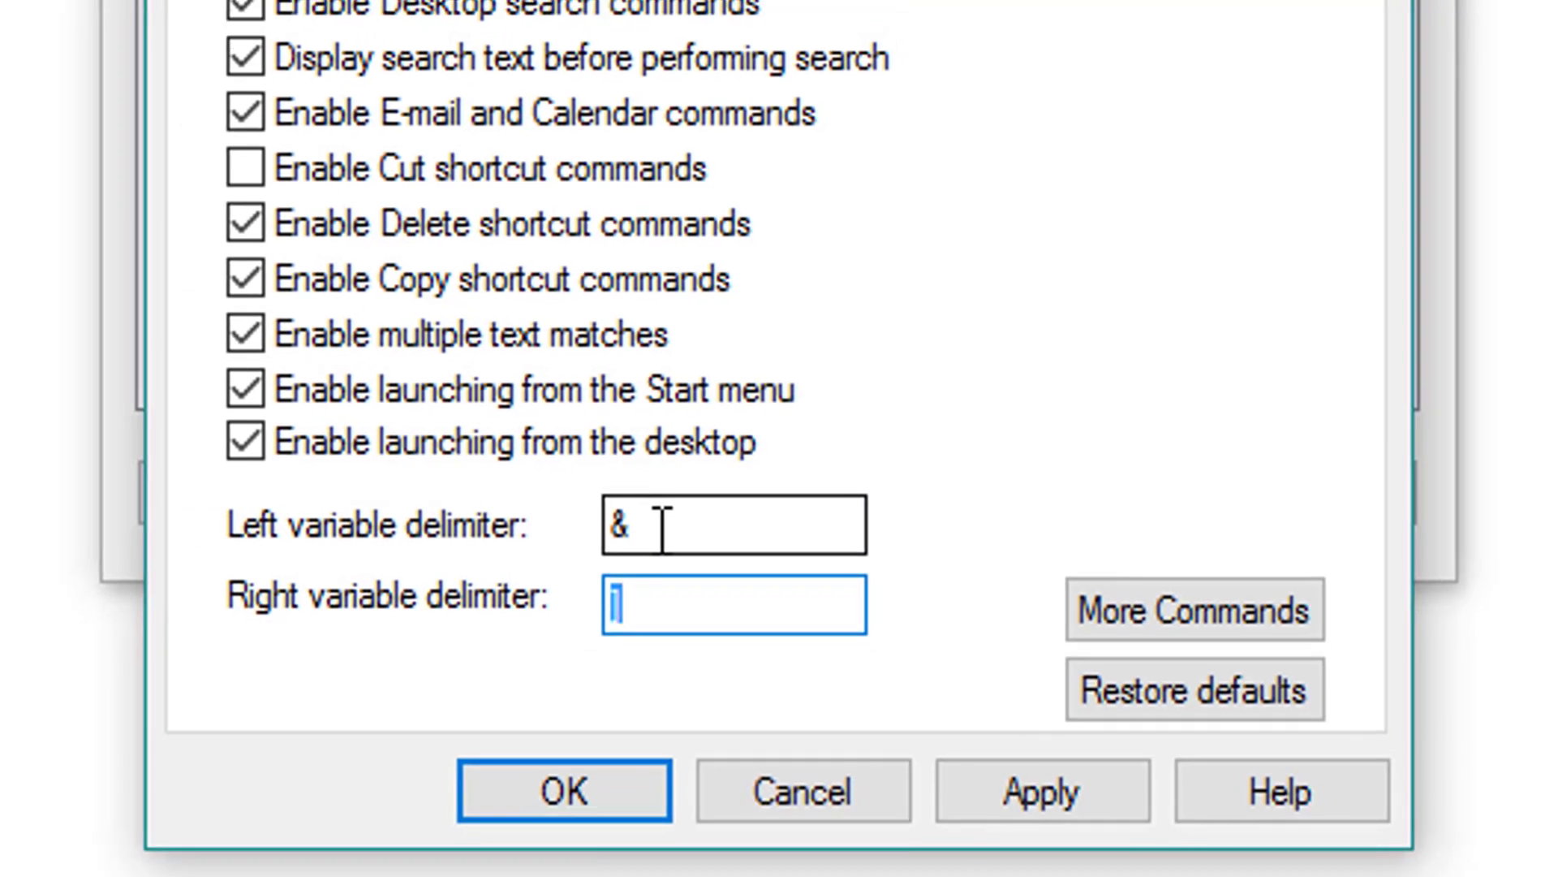
pyautogui.write('&')
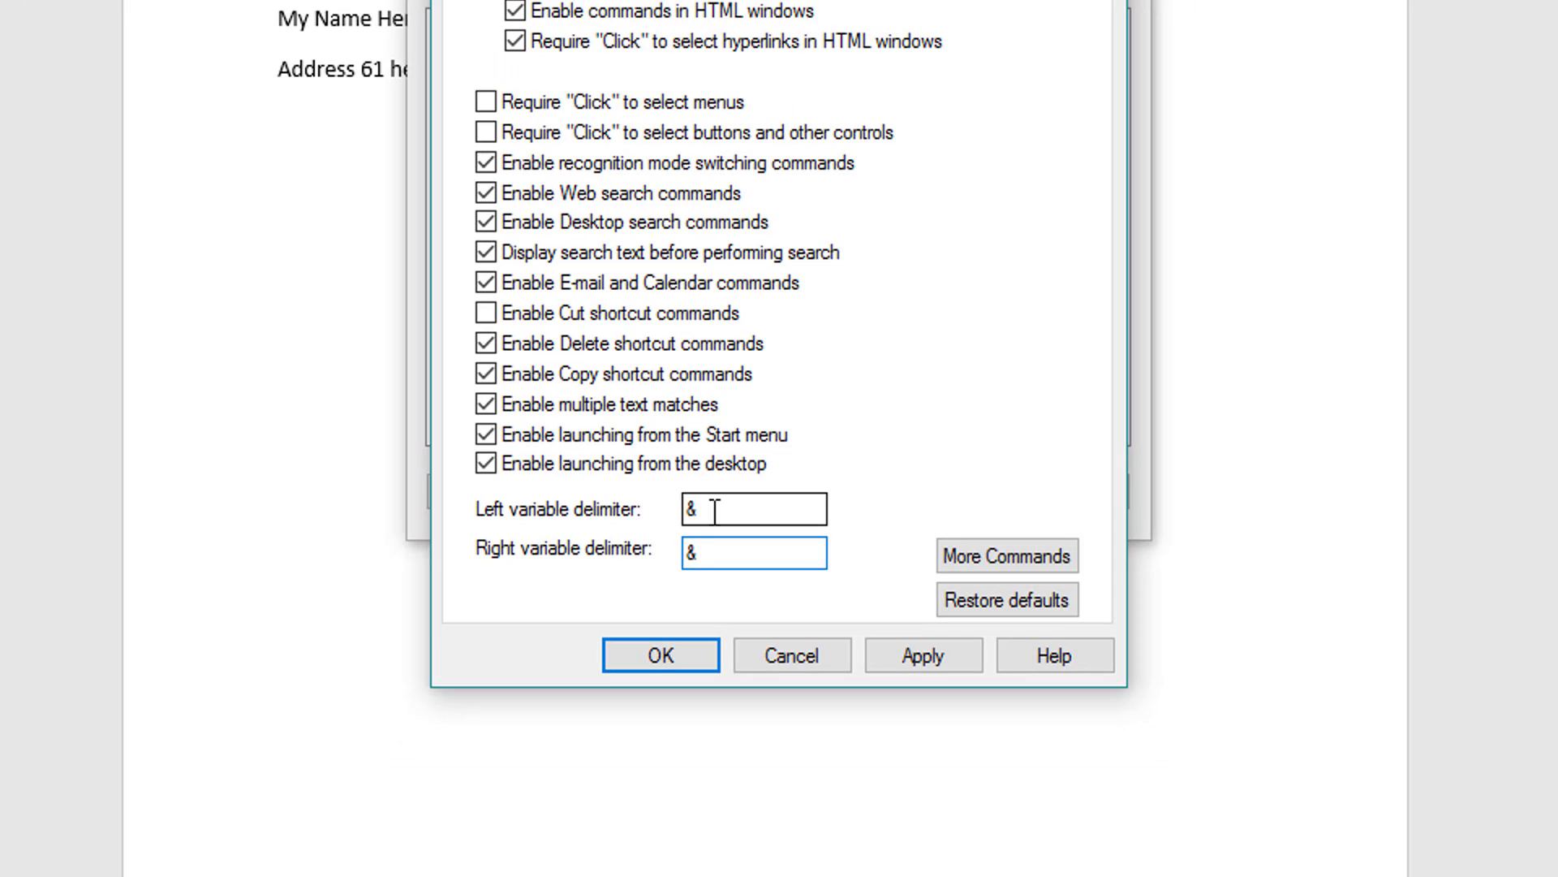
pyautogui.click(914, 650)
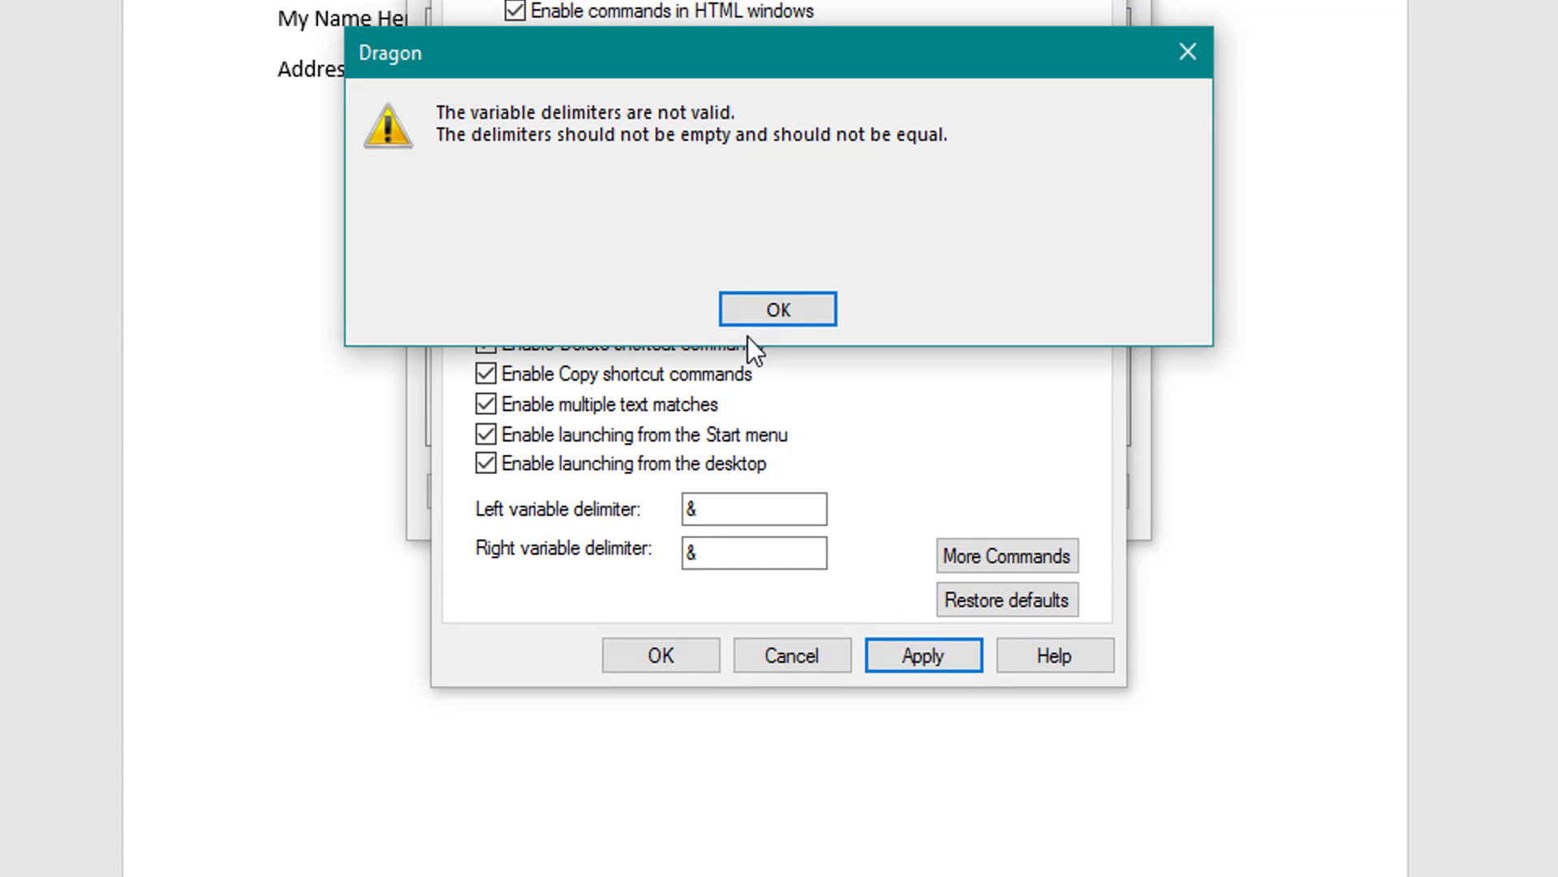
pyautogui.click(810, 305)
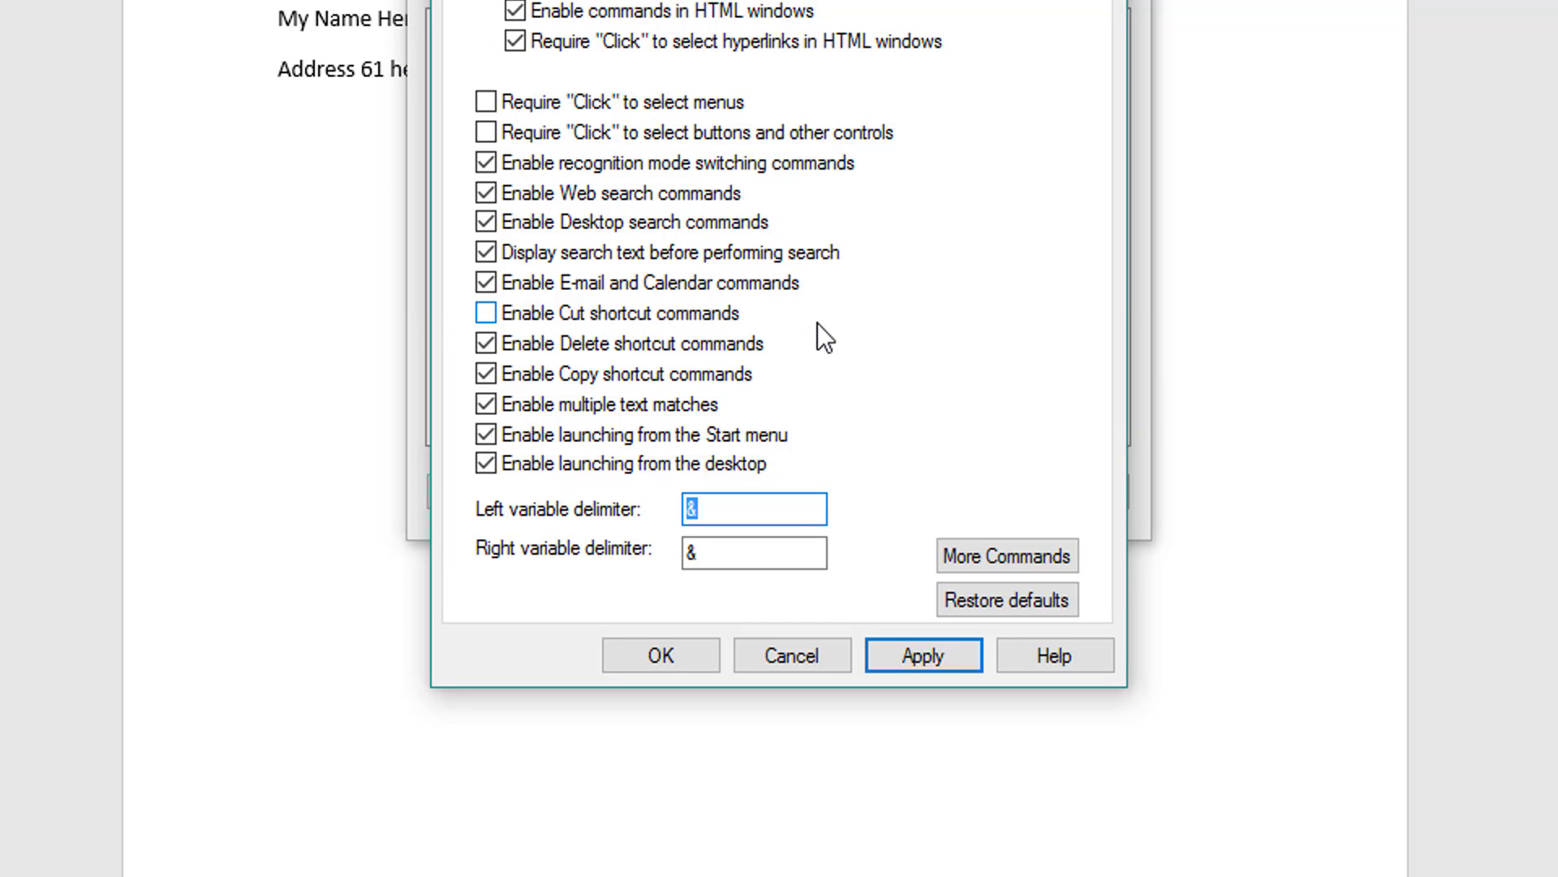
# Step: Set the left delimiter to & and the right to ", apply, and accept the restart warning
pyautogui.press('BackSpace')
pyautogui.click(727, 546)
pyautogui.press('BackSpace')
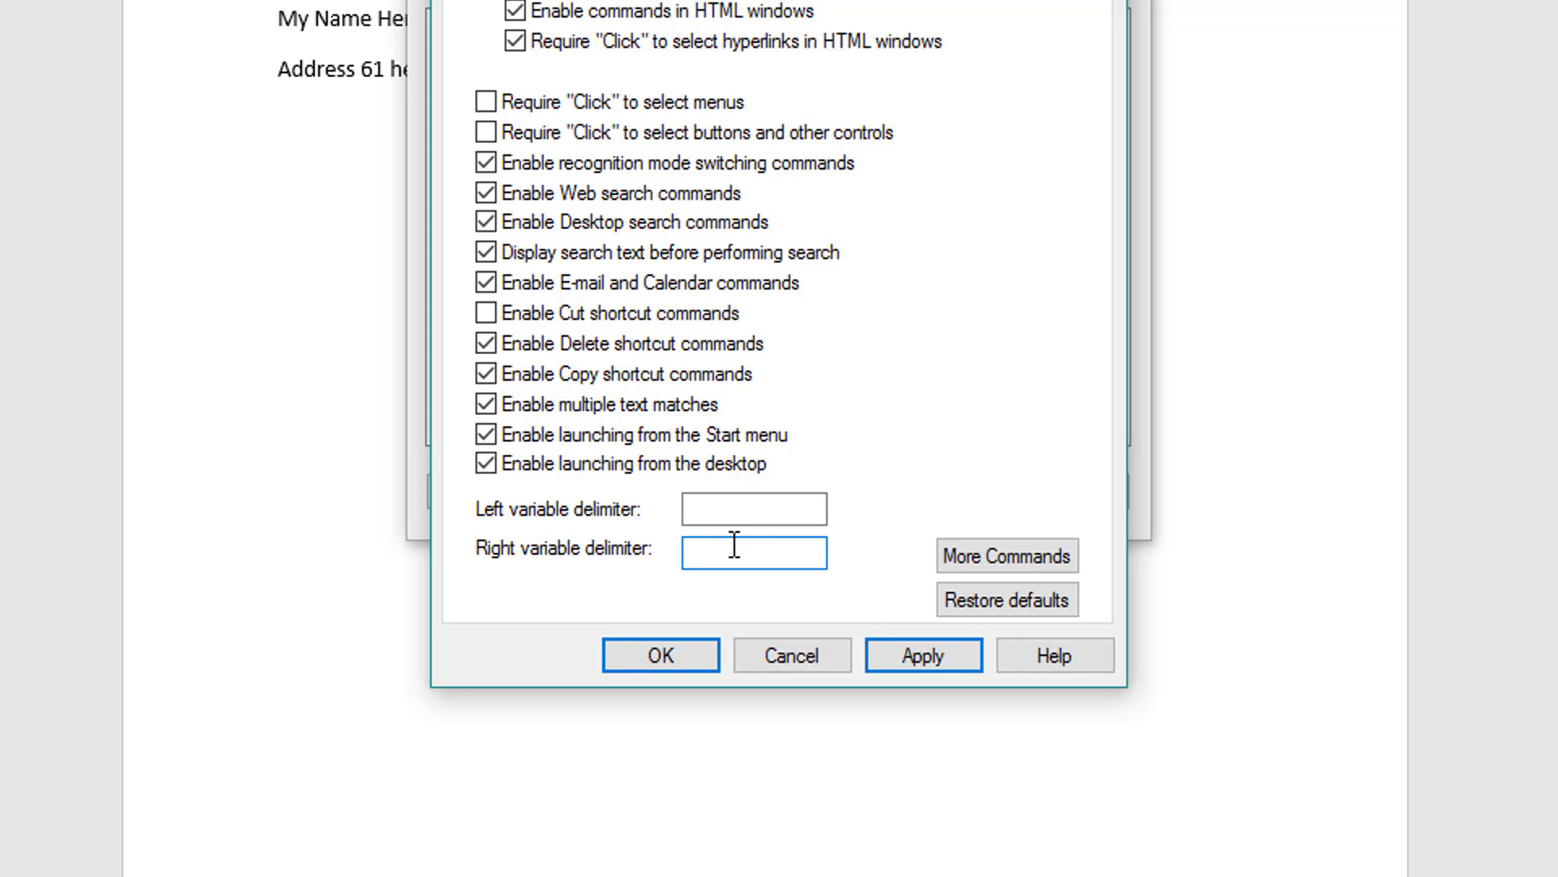
pyautogui.write('"')
pyautogui.click(726, 518)
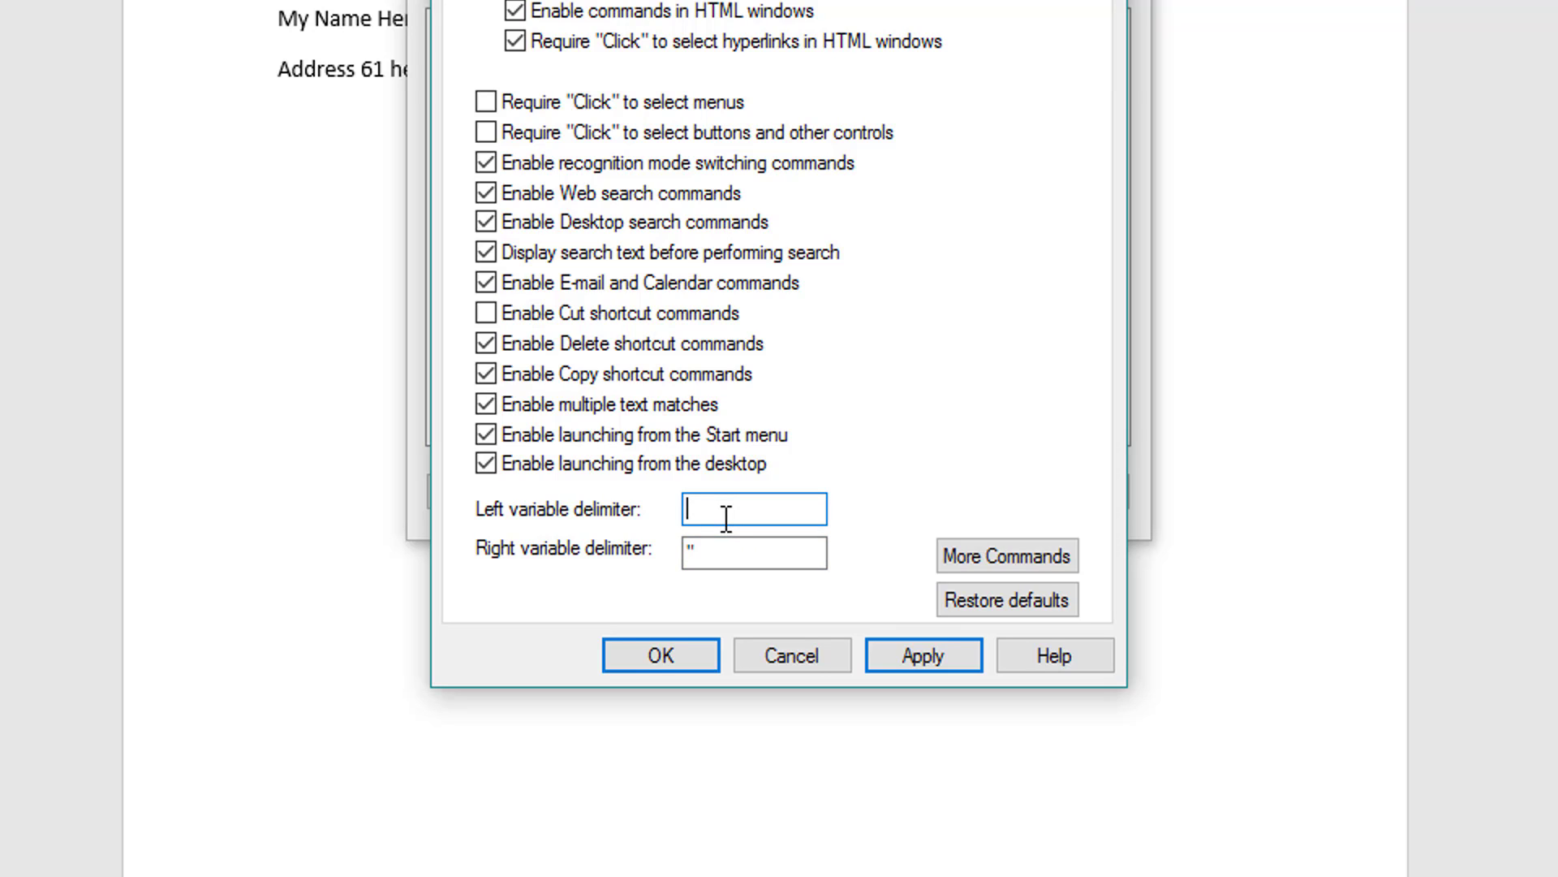
pyautogui.write('&')
pyautogui.click(927, 657)
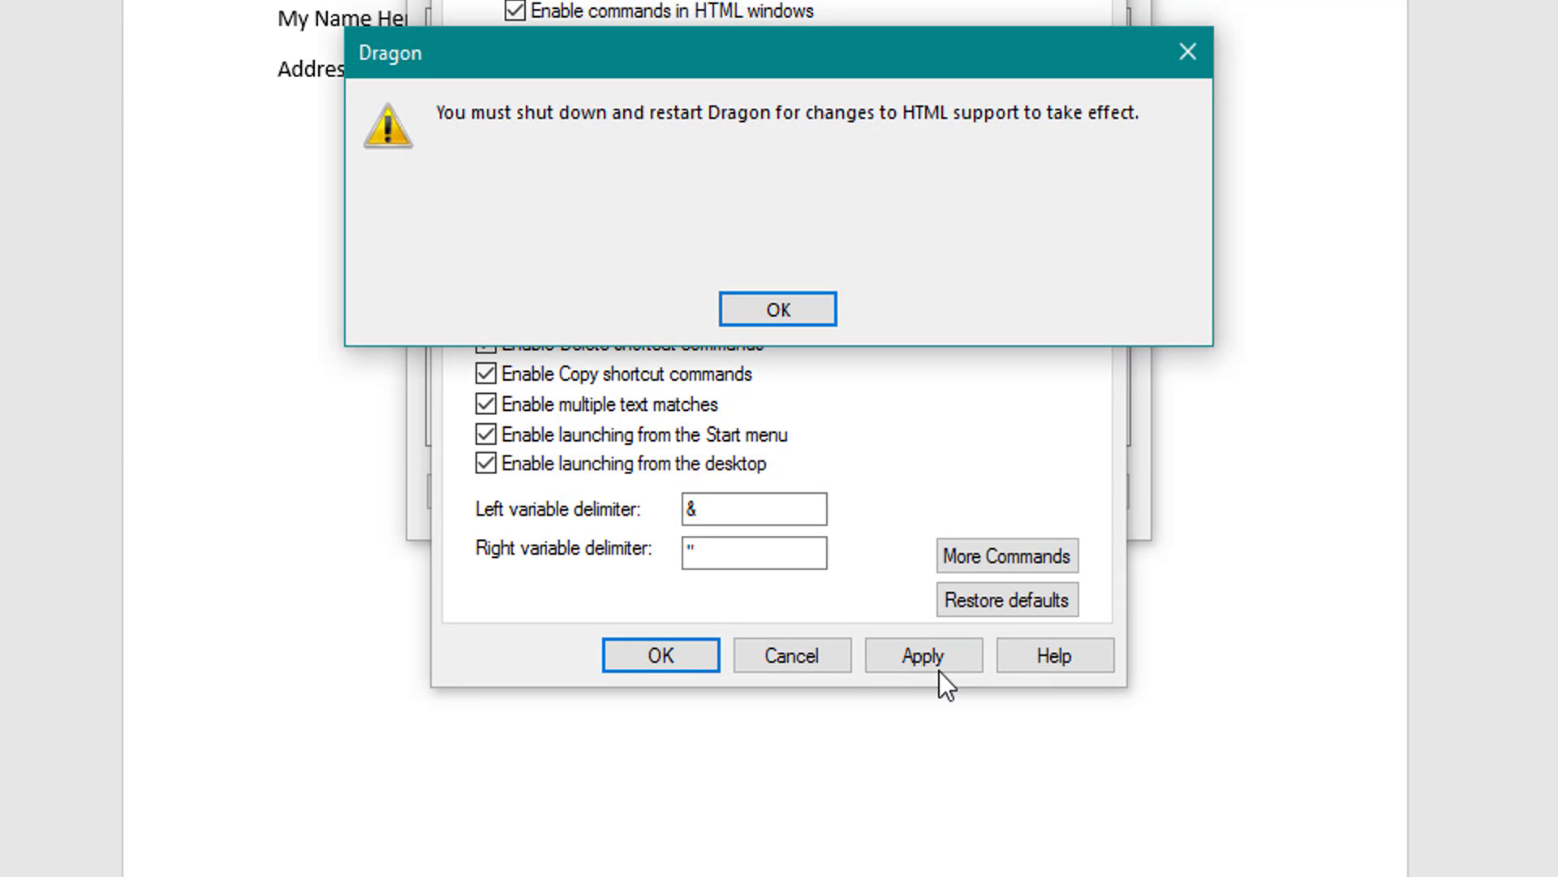
pyautogui.click(821, 317)
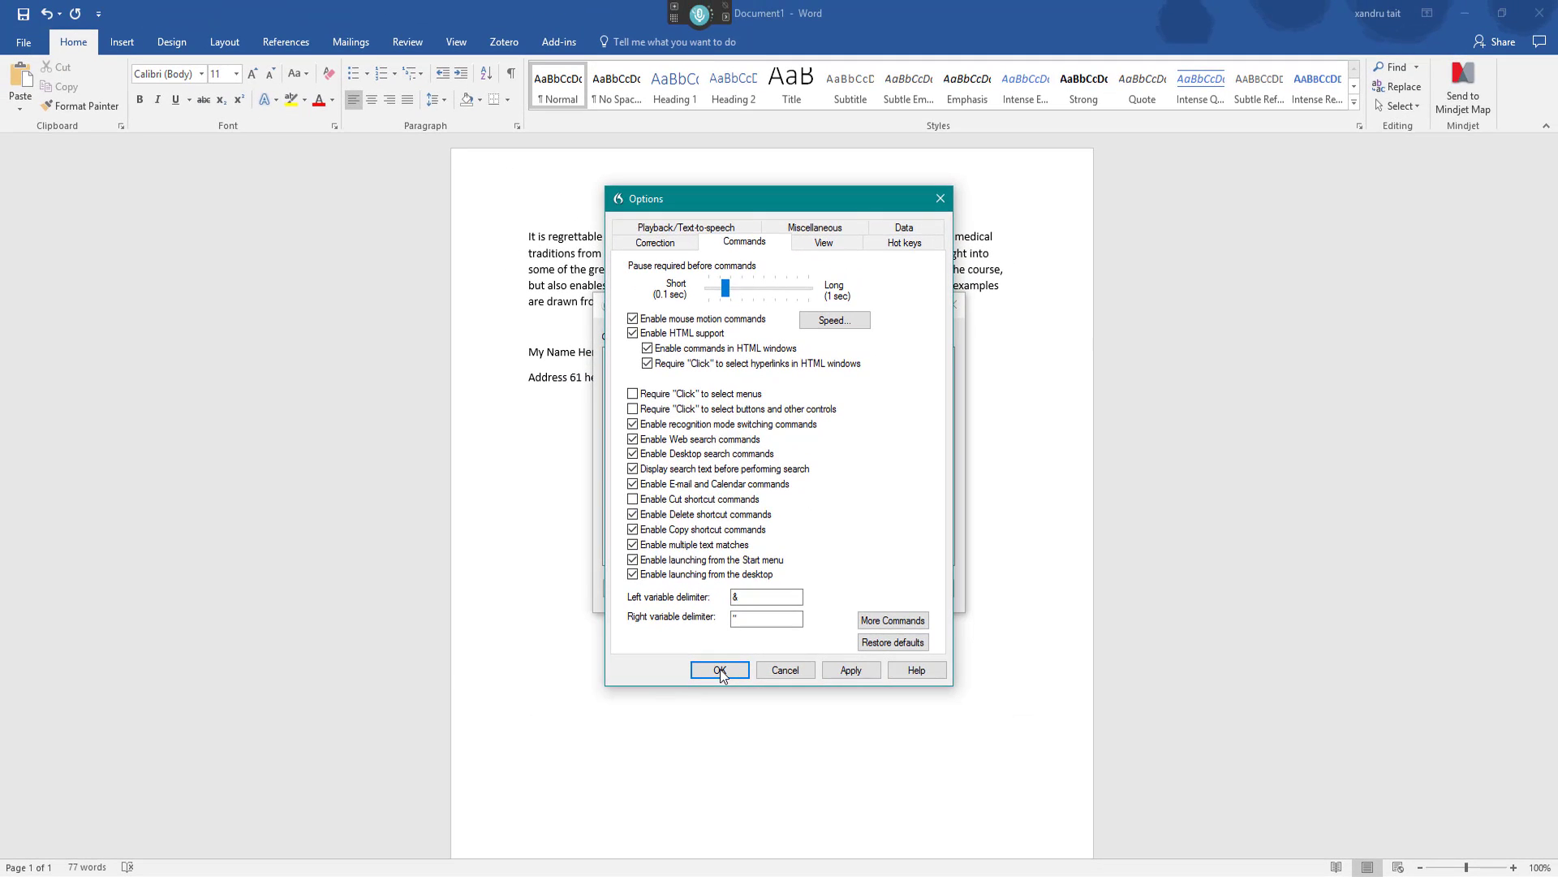
# Step: Close Options keeping the changes and open Manage Custom Commands
pyautogui.click(719, 668)
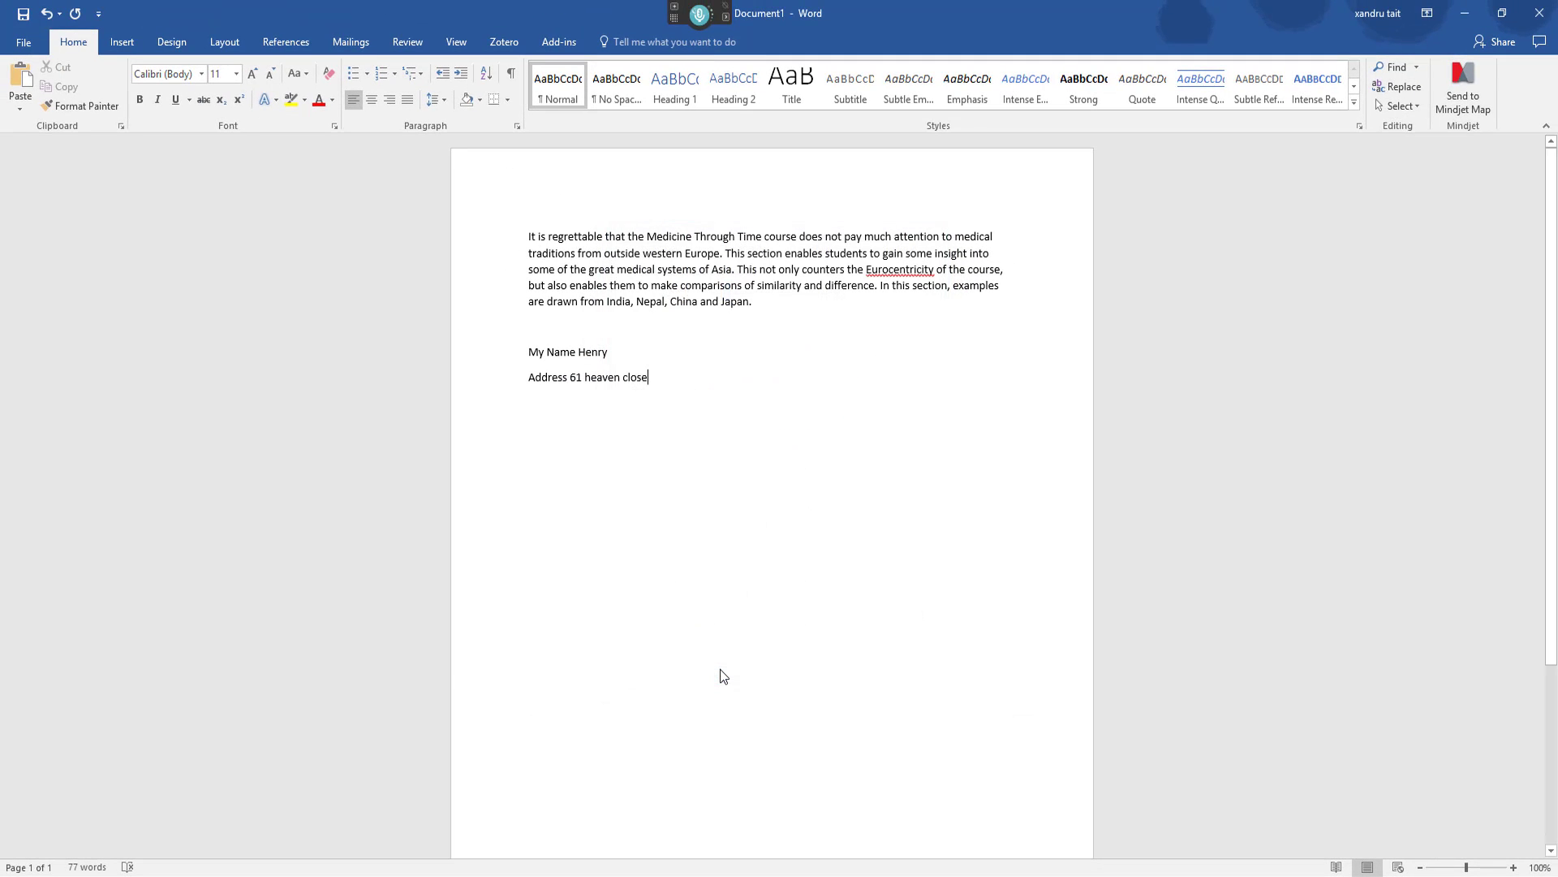
pyautogui.moveTo(684, 7)
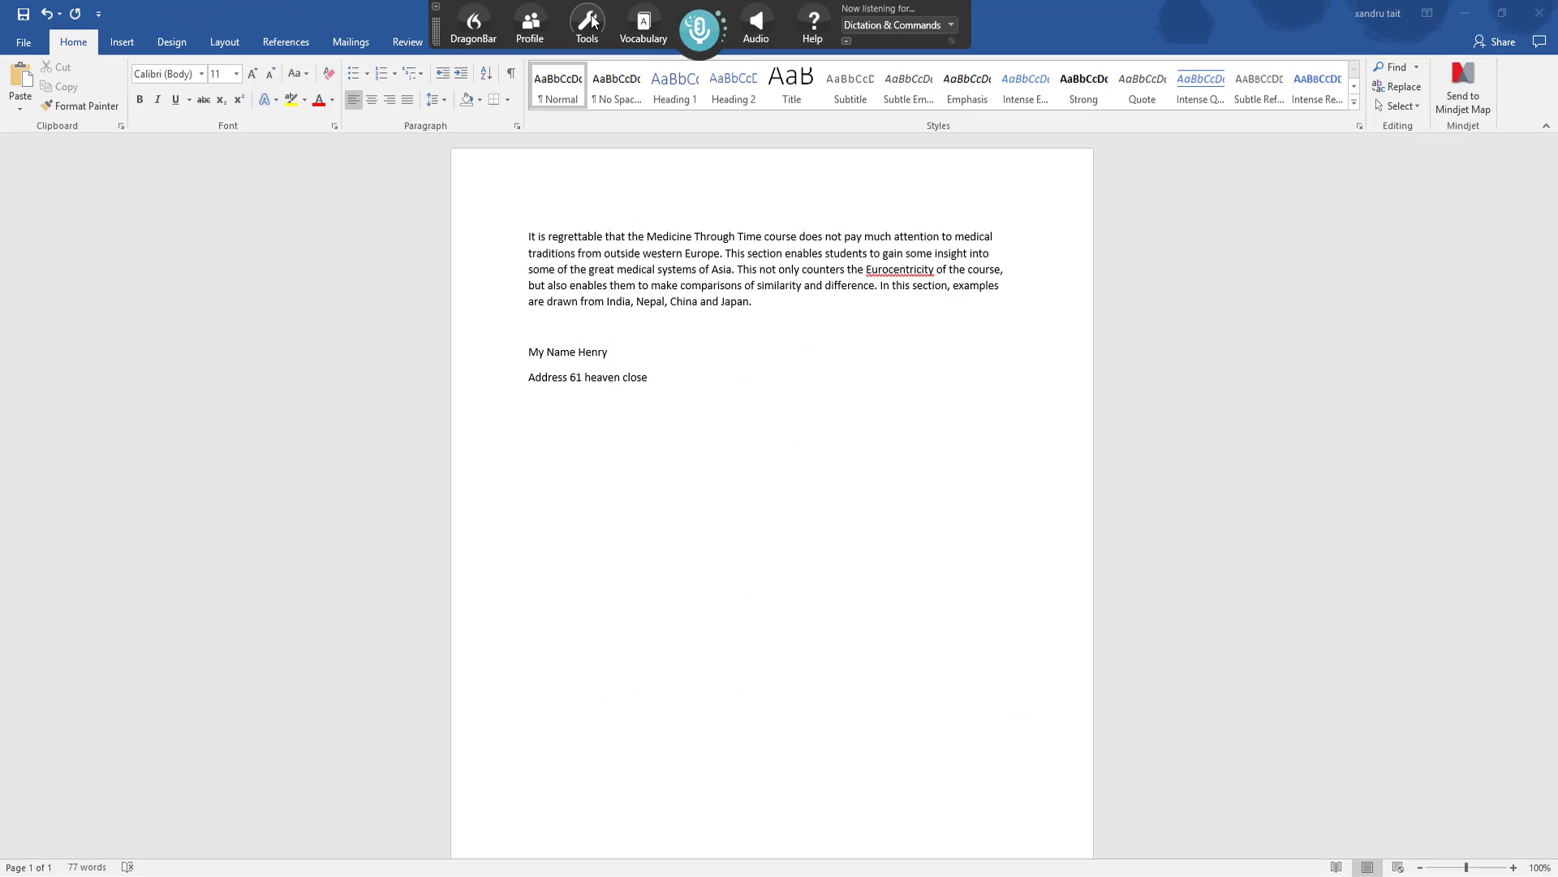
pyautogui.click(638, 23)
pyautogui.click(624, 176)
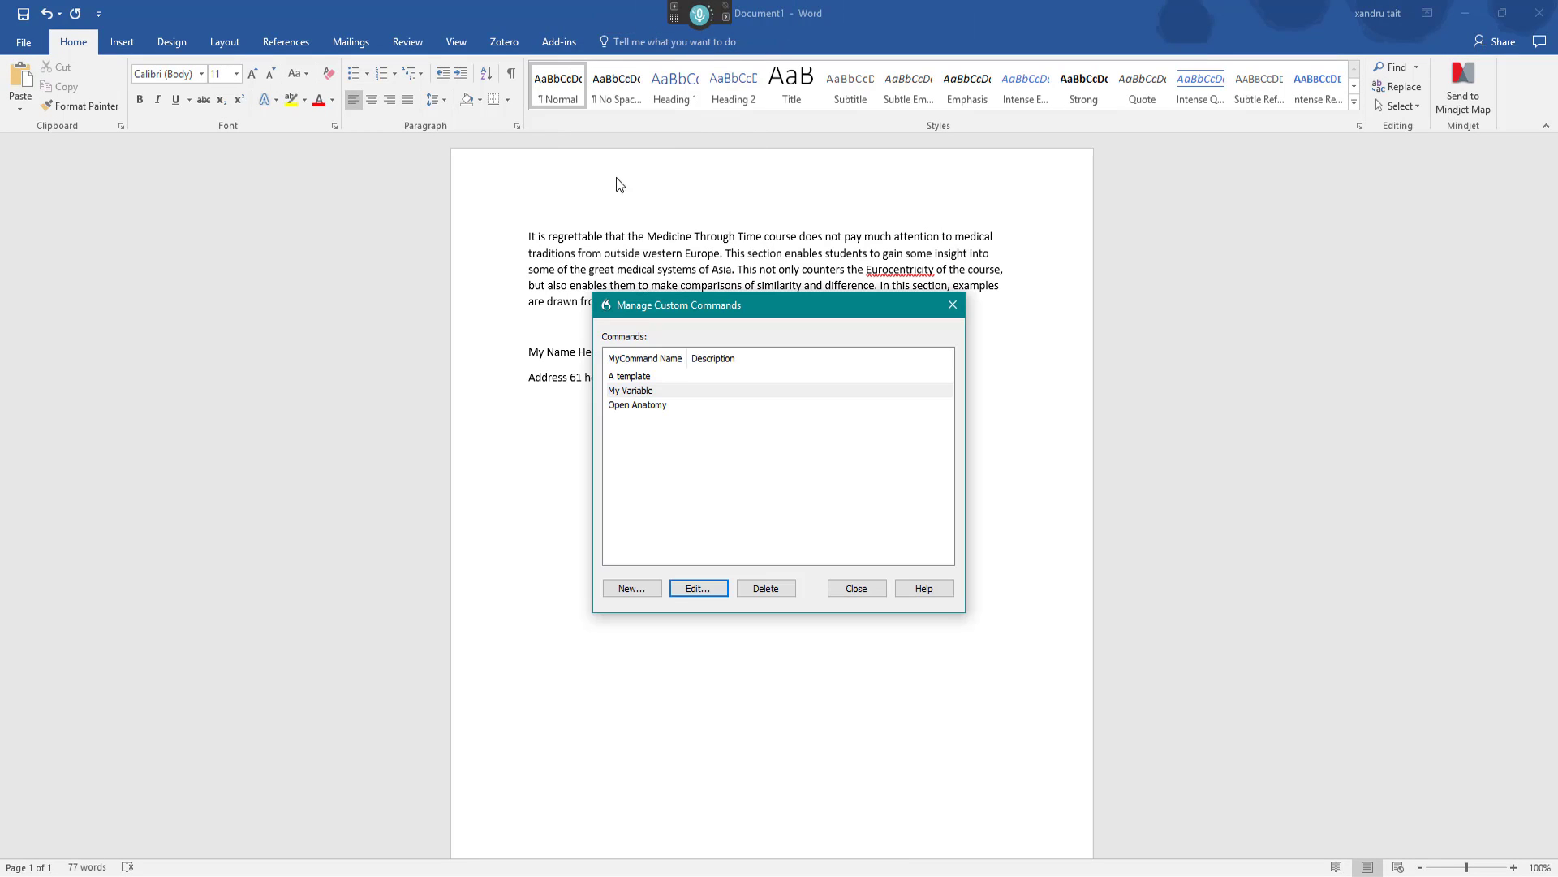
# Step: Open the A template command, check its content text, and save it
pyautogui.doubleClick(632, 377)
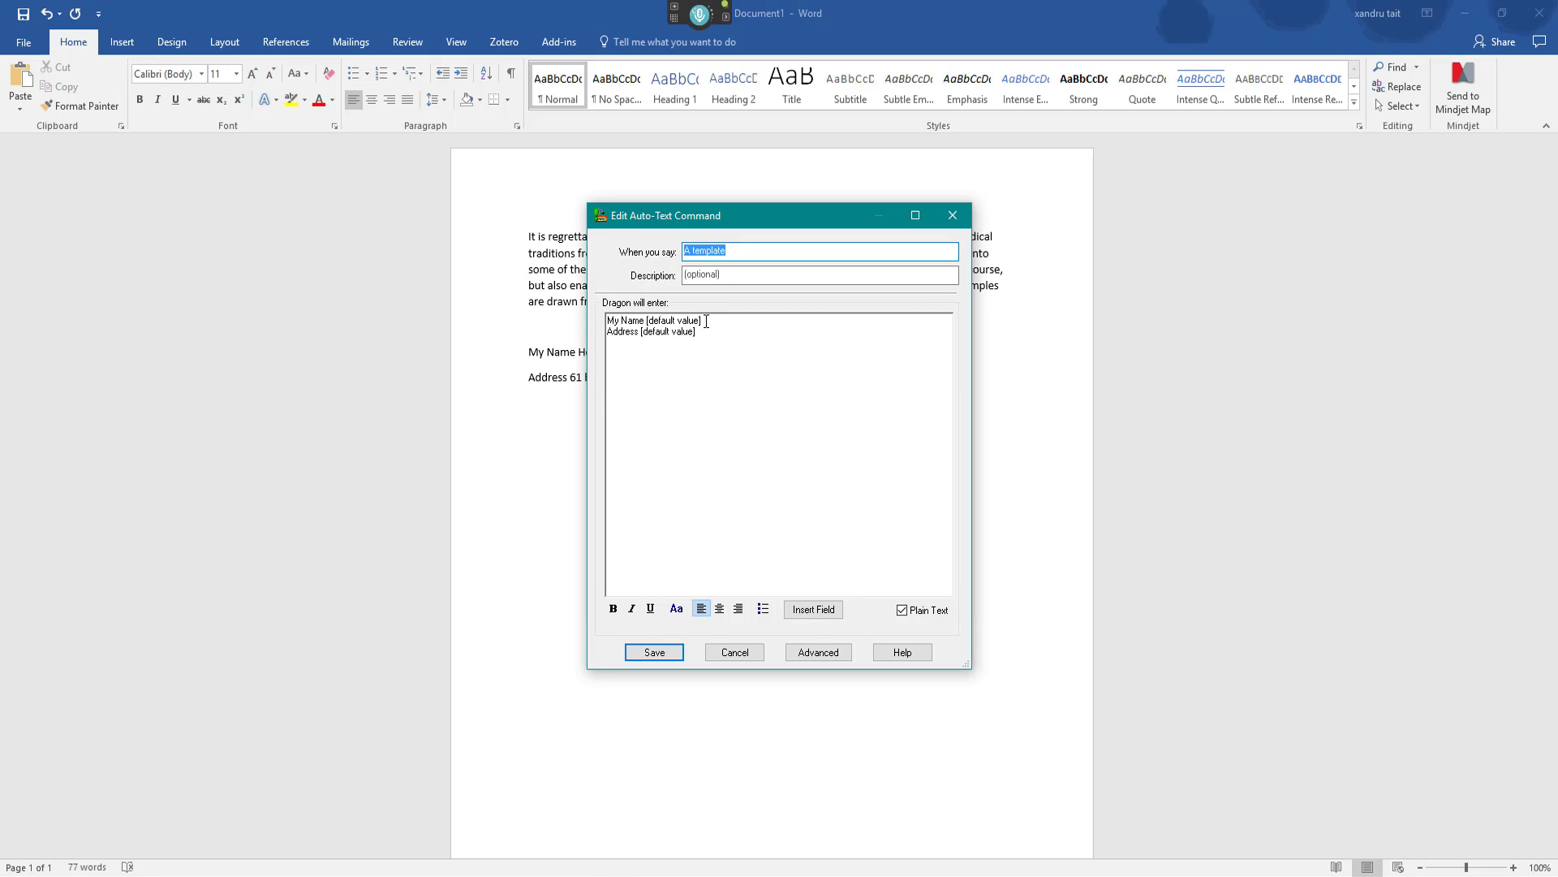
pyautogui.click(705, 322)
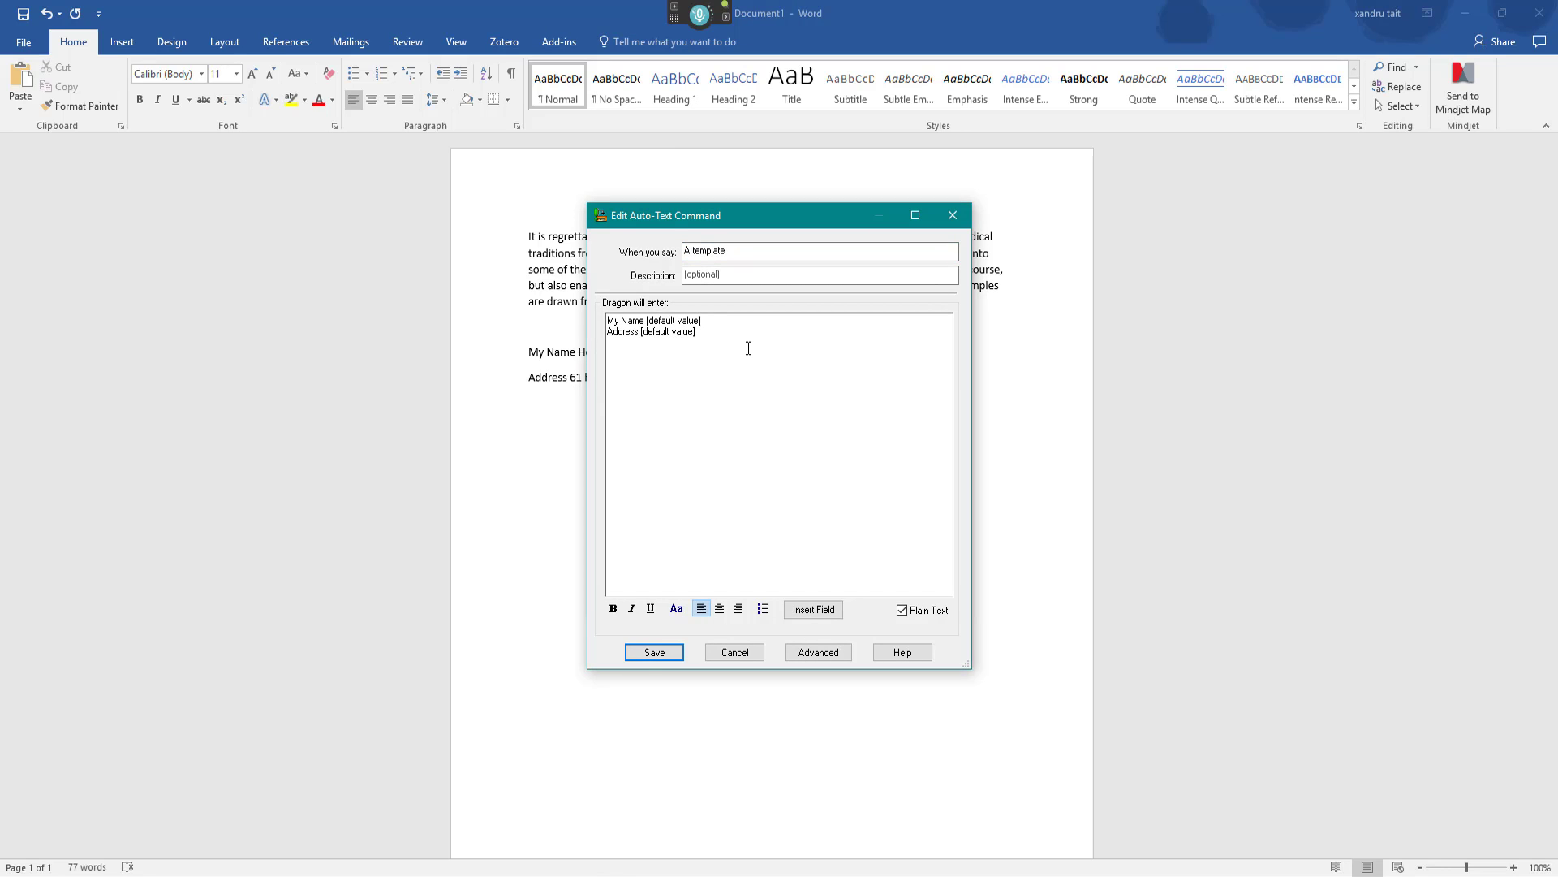
pyautogui.click(654, 652)
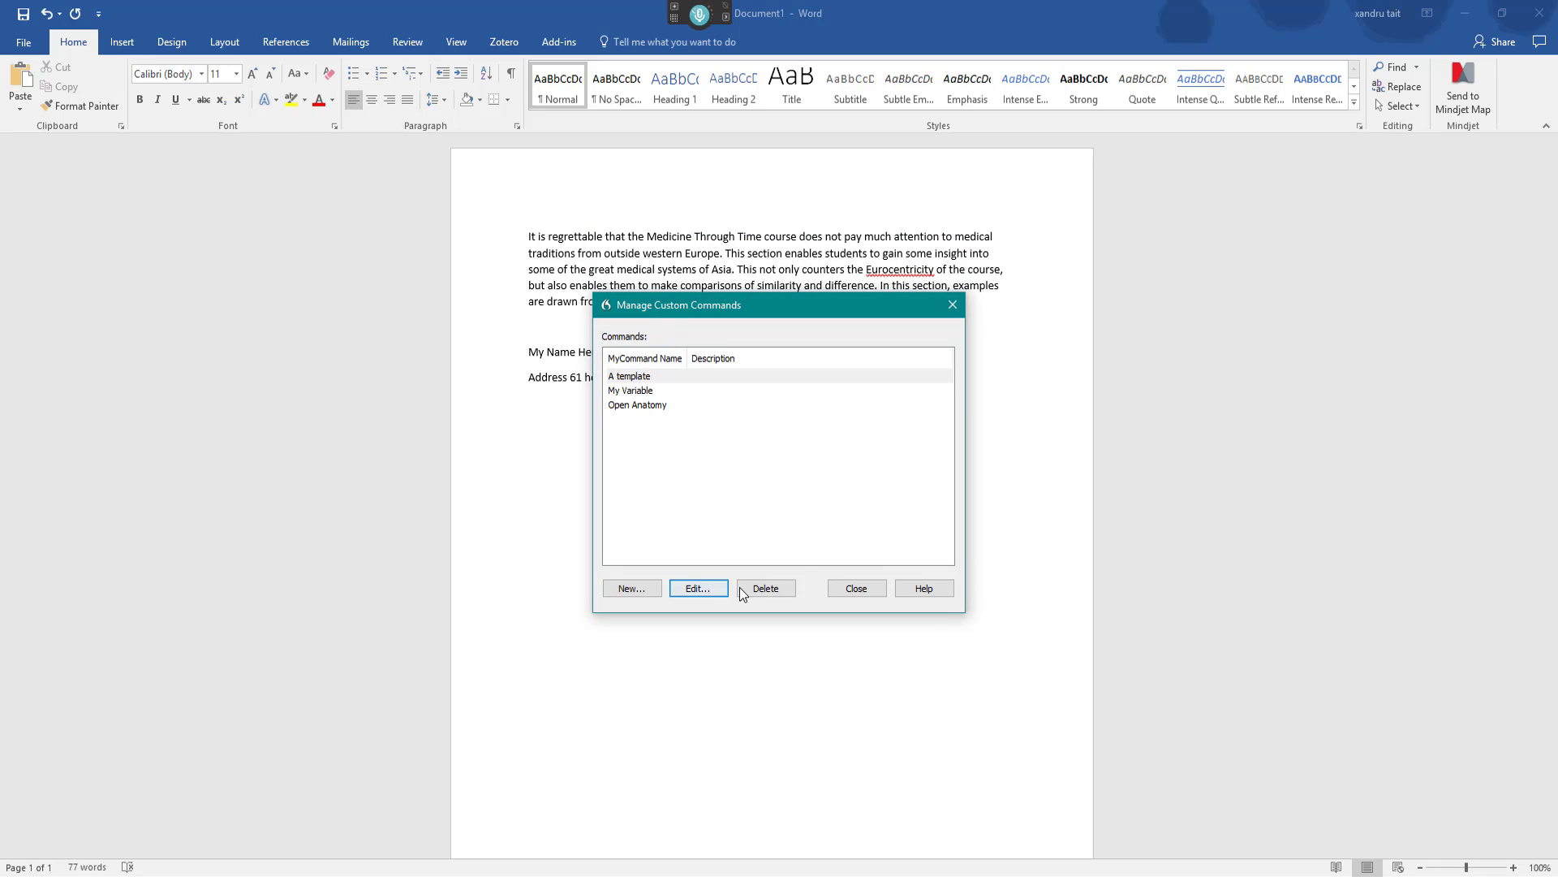